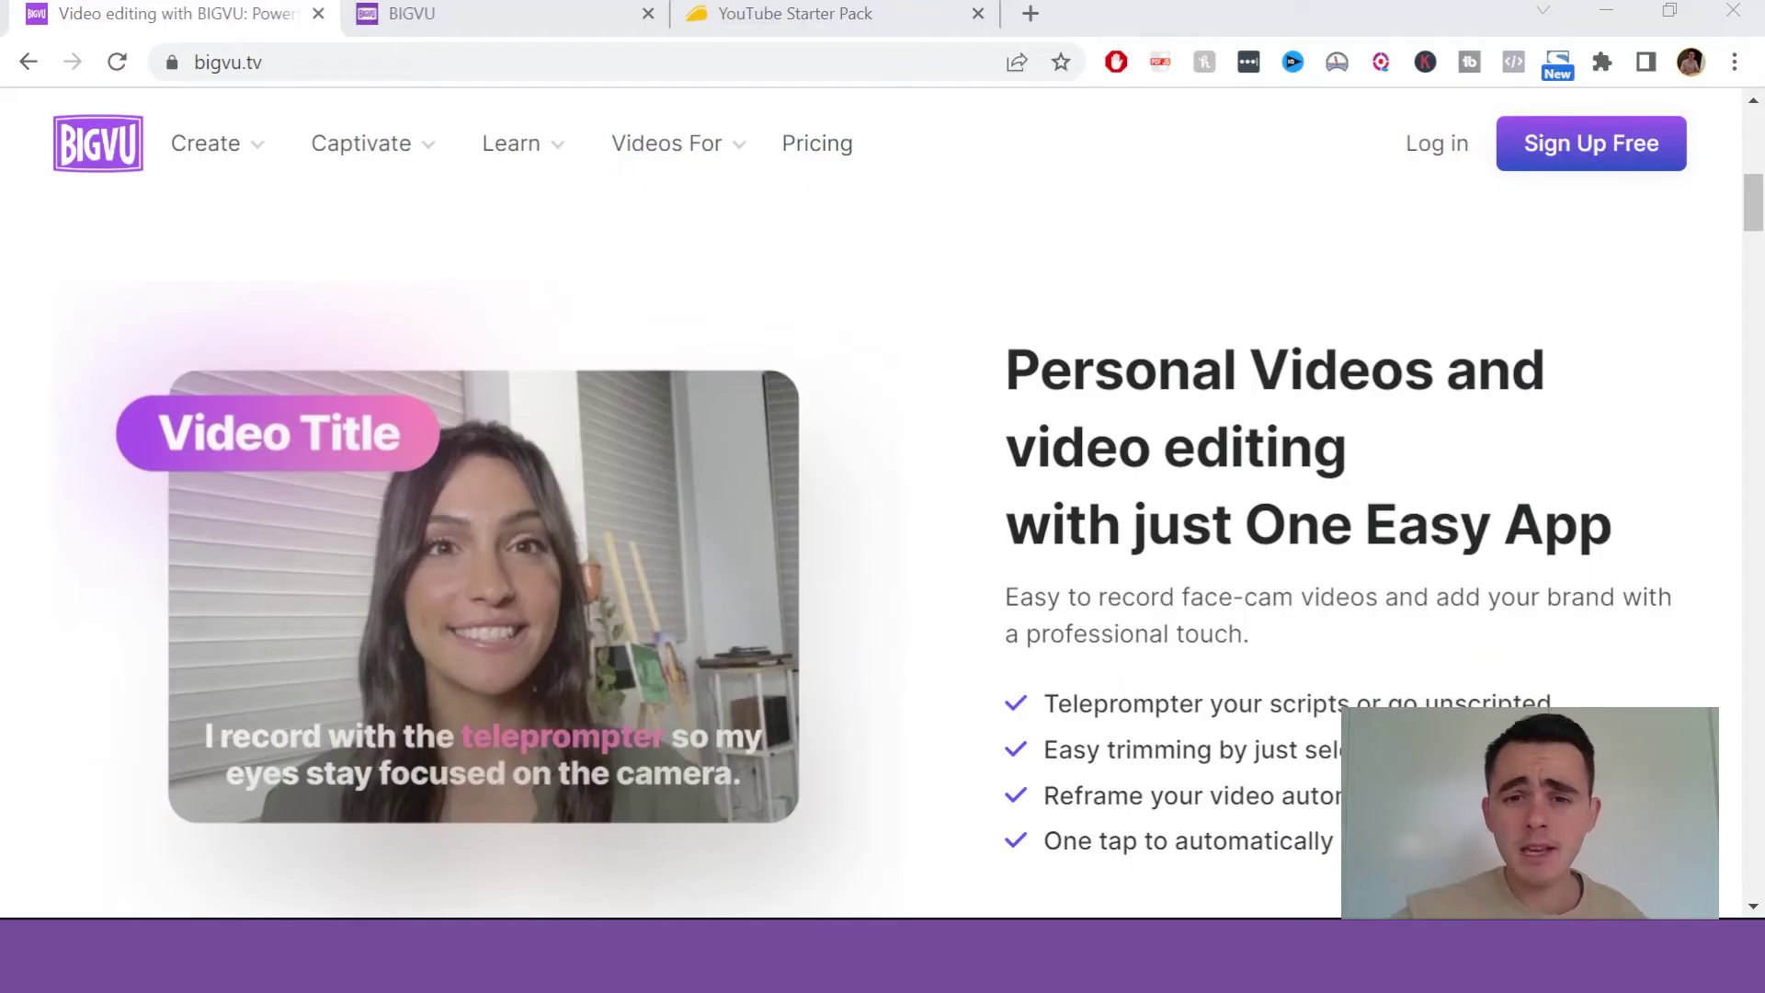
# Step: Scroll down through the bigvu.tv marketing homepage to review its features
pyautogui.scroll(-1, 920, 552)
pyautogui.scroll(-1, 919, 506)
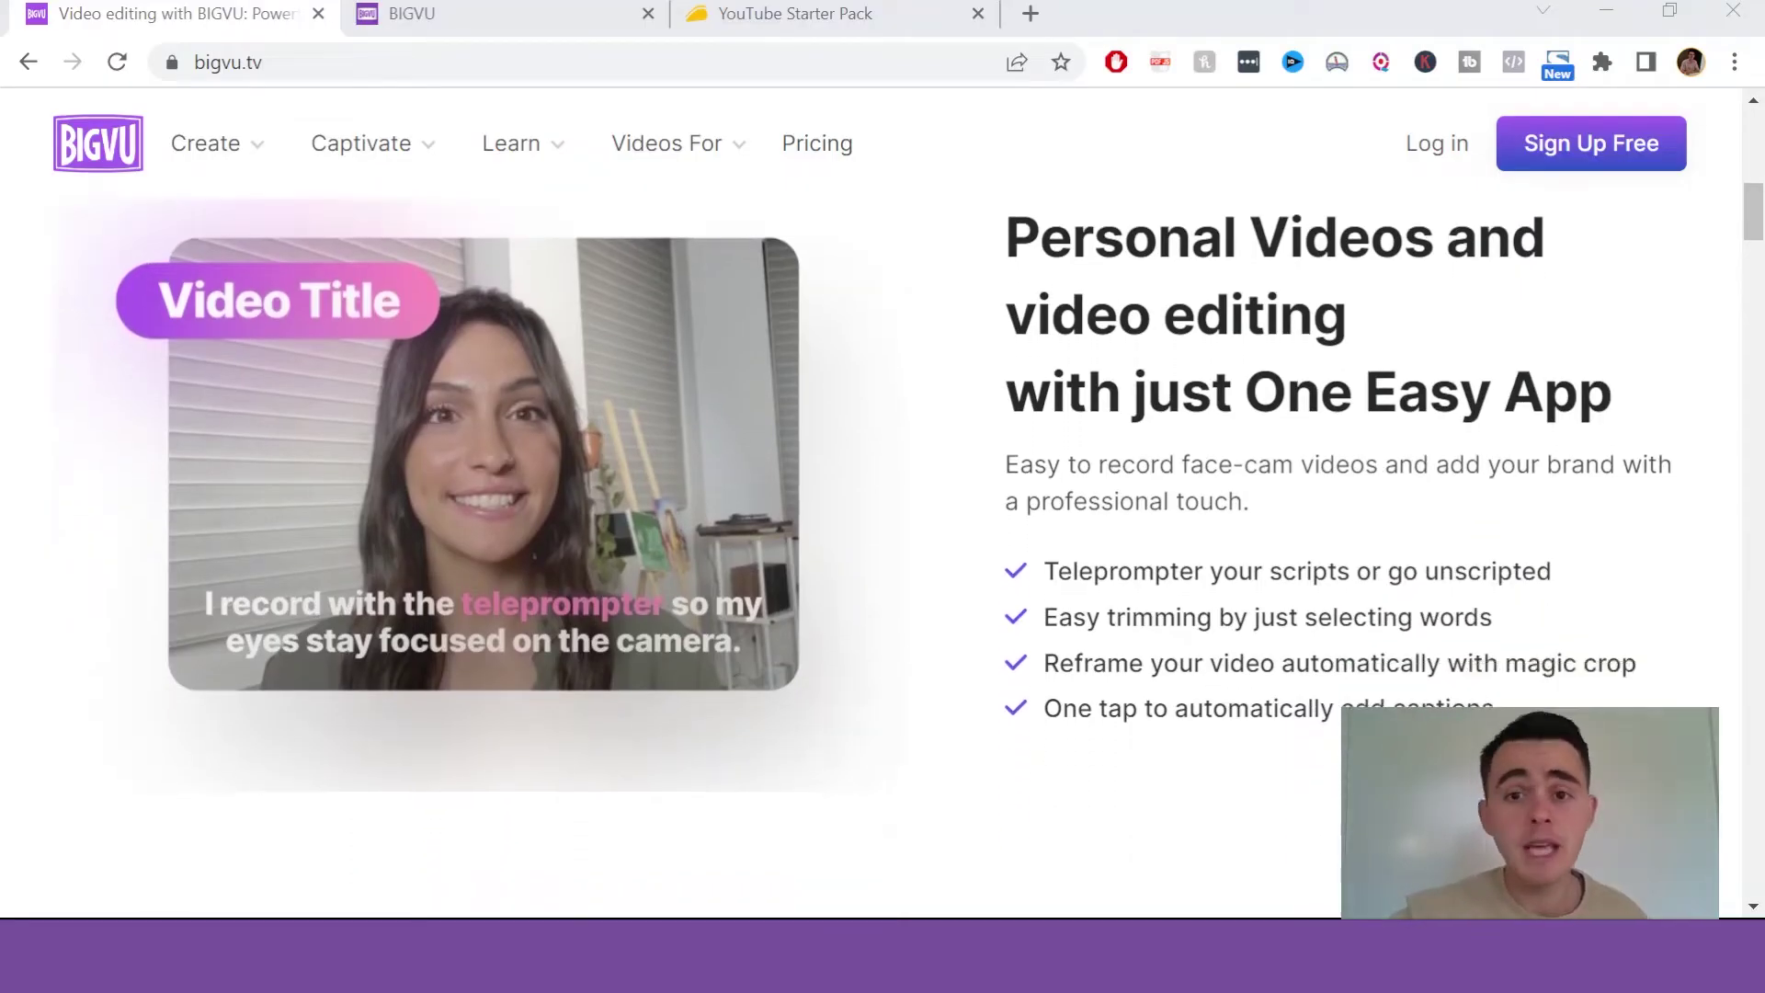
pyautogui.scroll(-1, 919, 505)
pyautogui.scroll(-1, 919, 505)
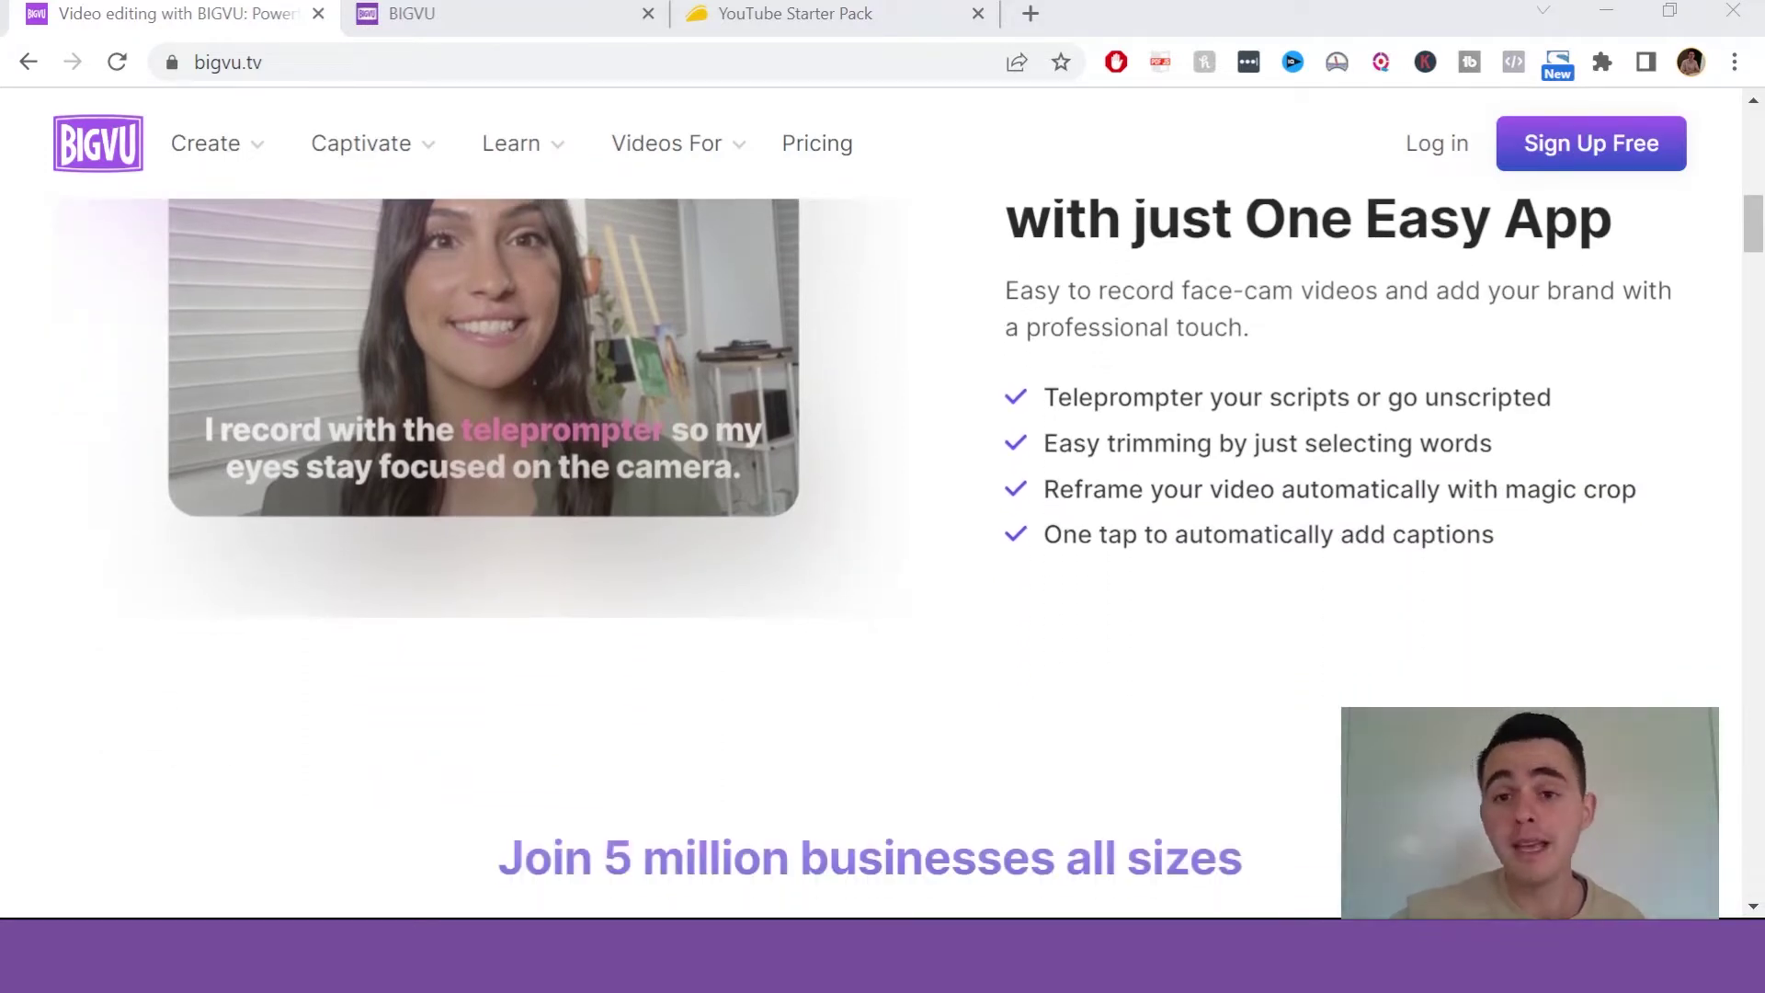
pyautogui.scroll(-1, 919, 506)
pyautogui.scroll(-1, 919, 506)
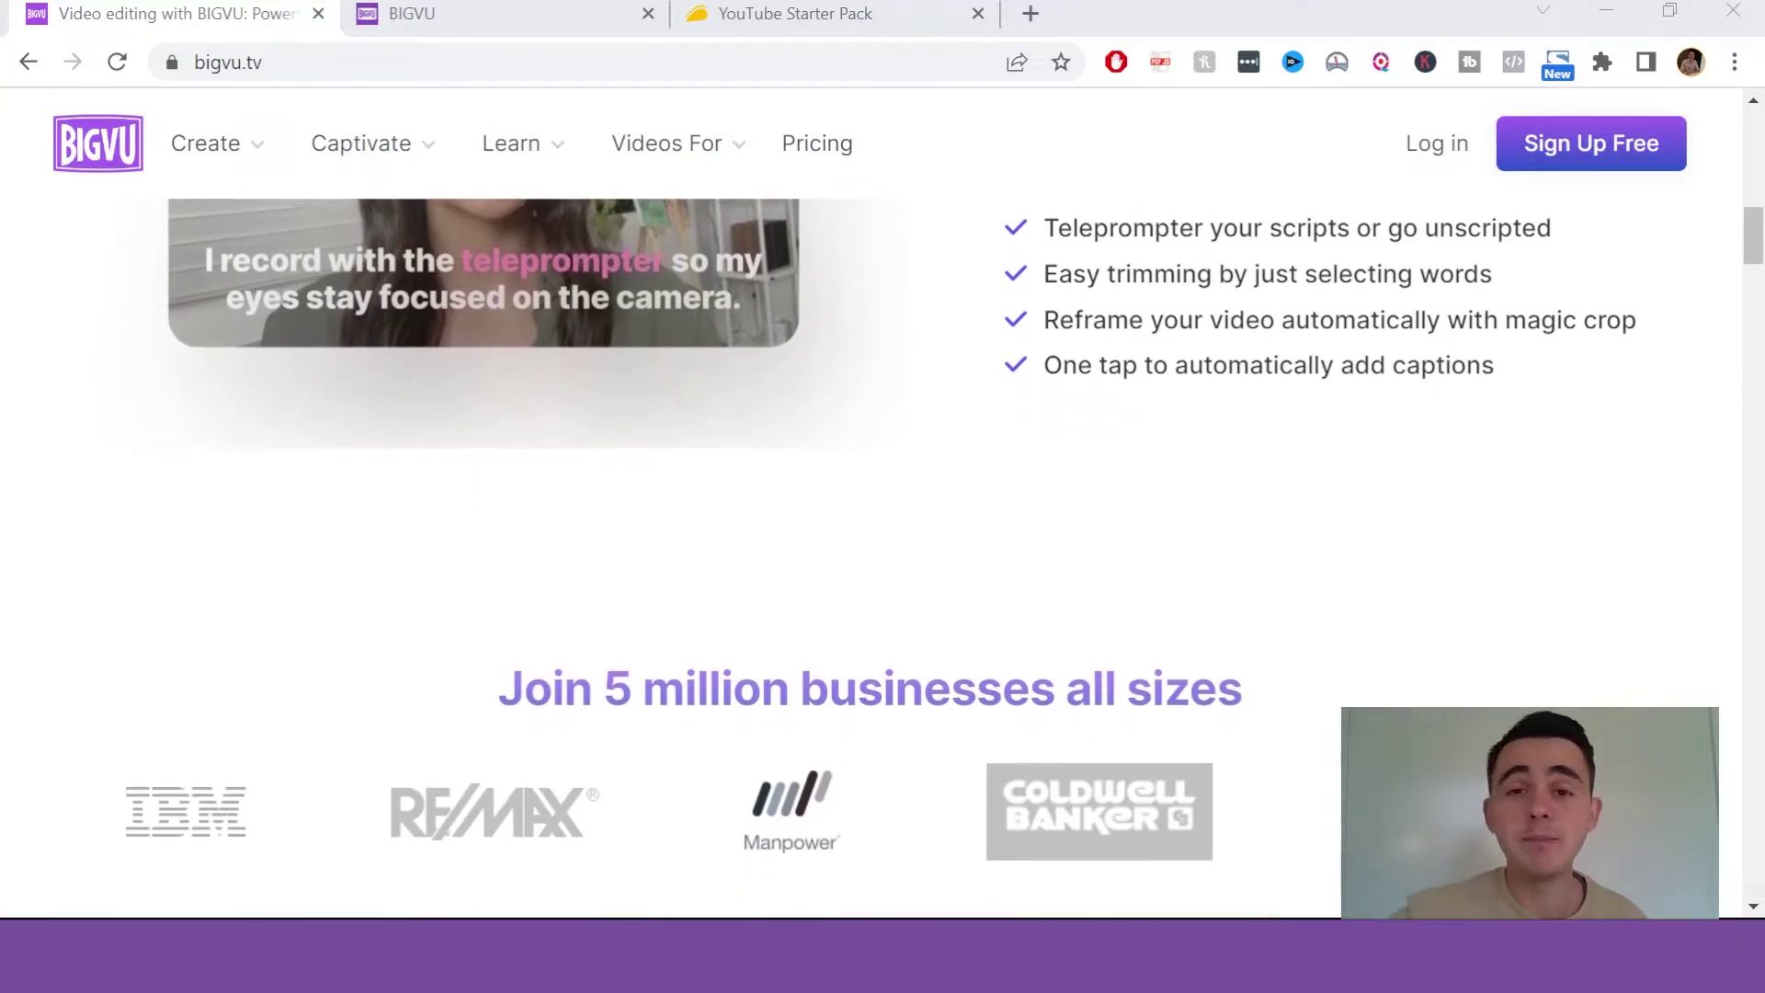
pyautogui.scroll(-2, 871, 548)
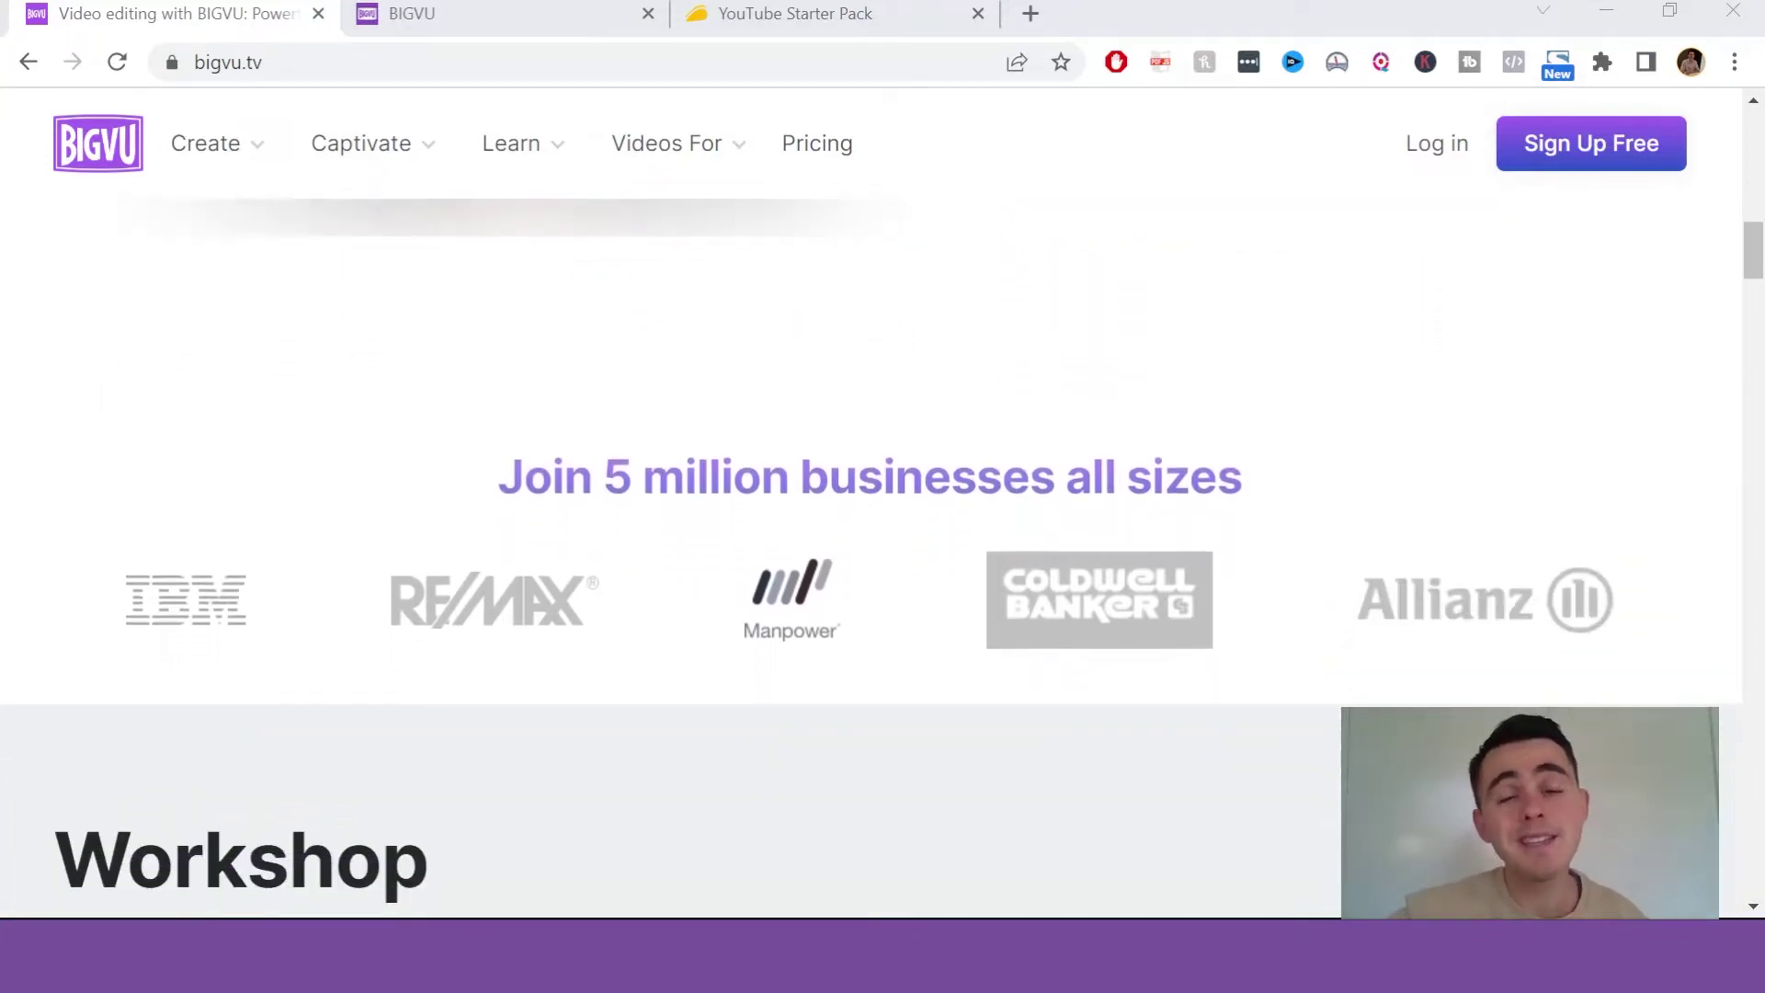
pyautogui.scroll(-1, 872, 549)
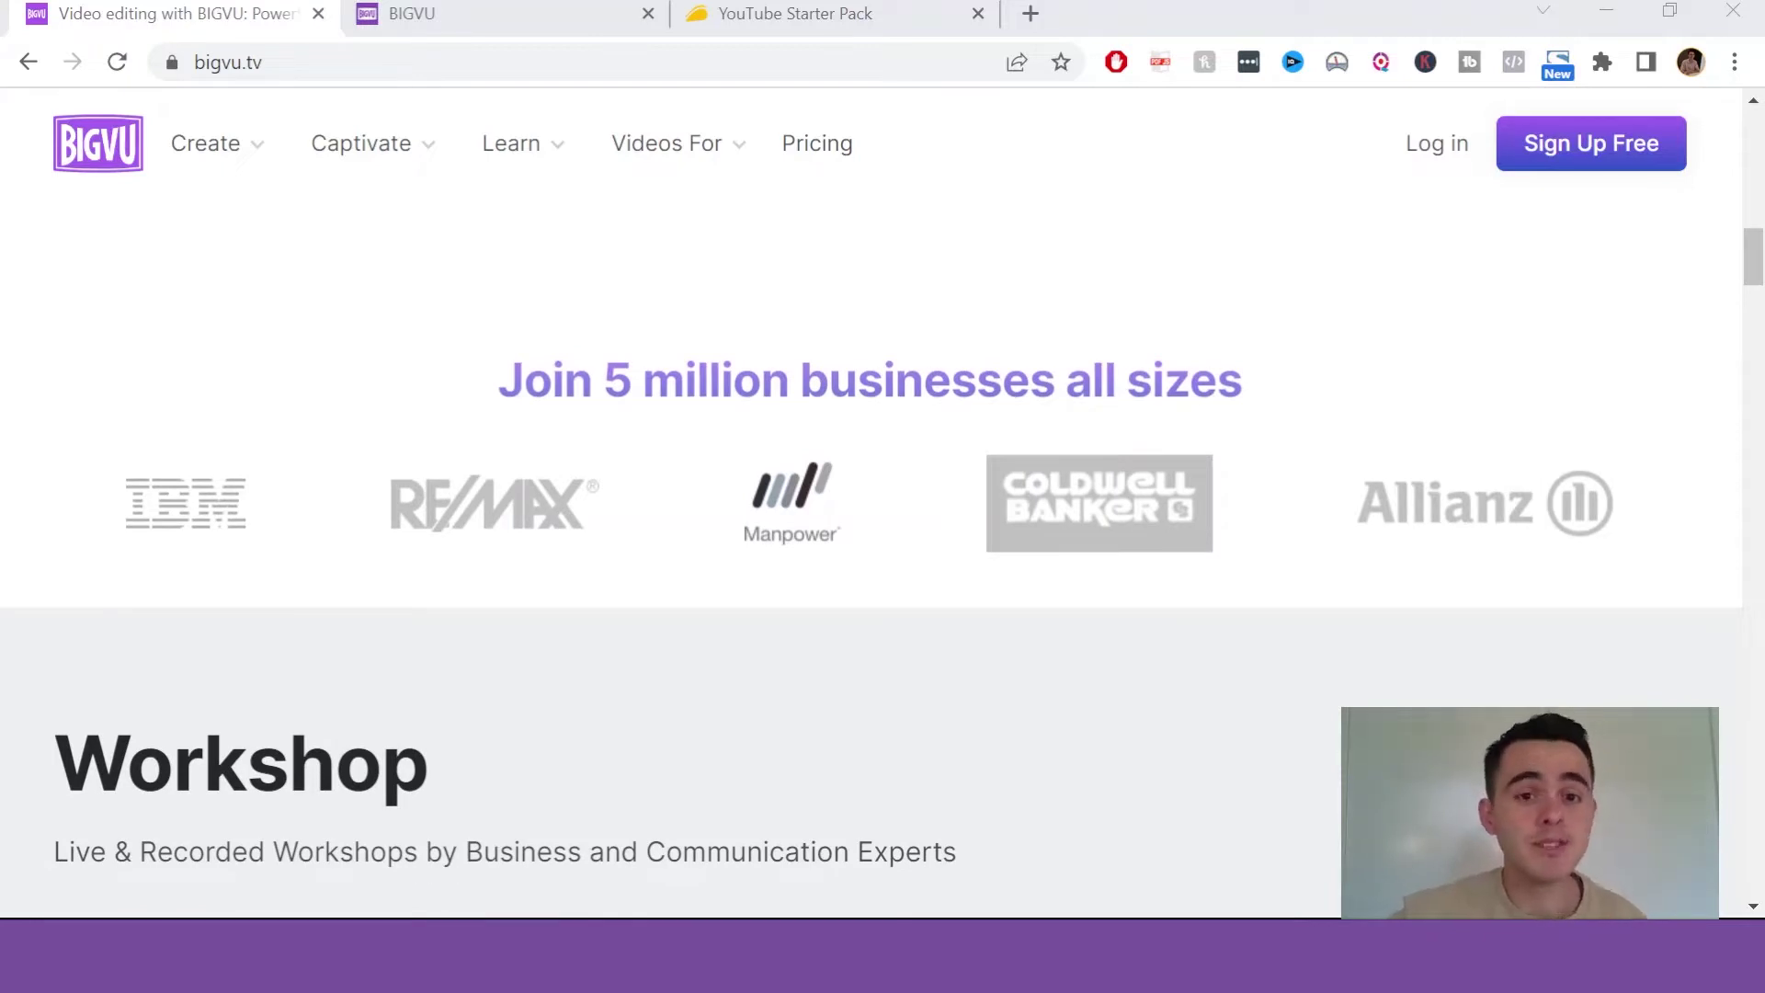
pyautogui.scroll(-3, 872, 549)
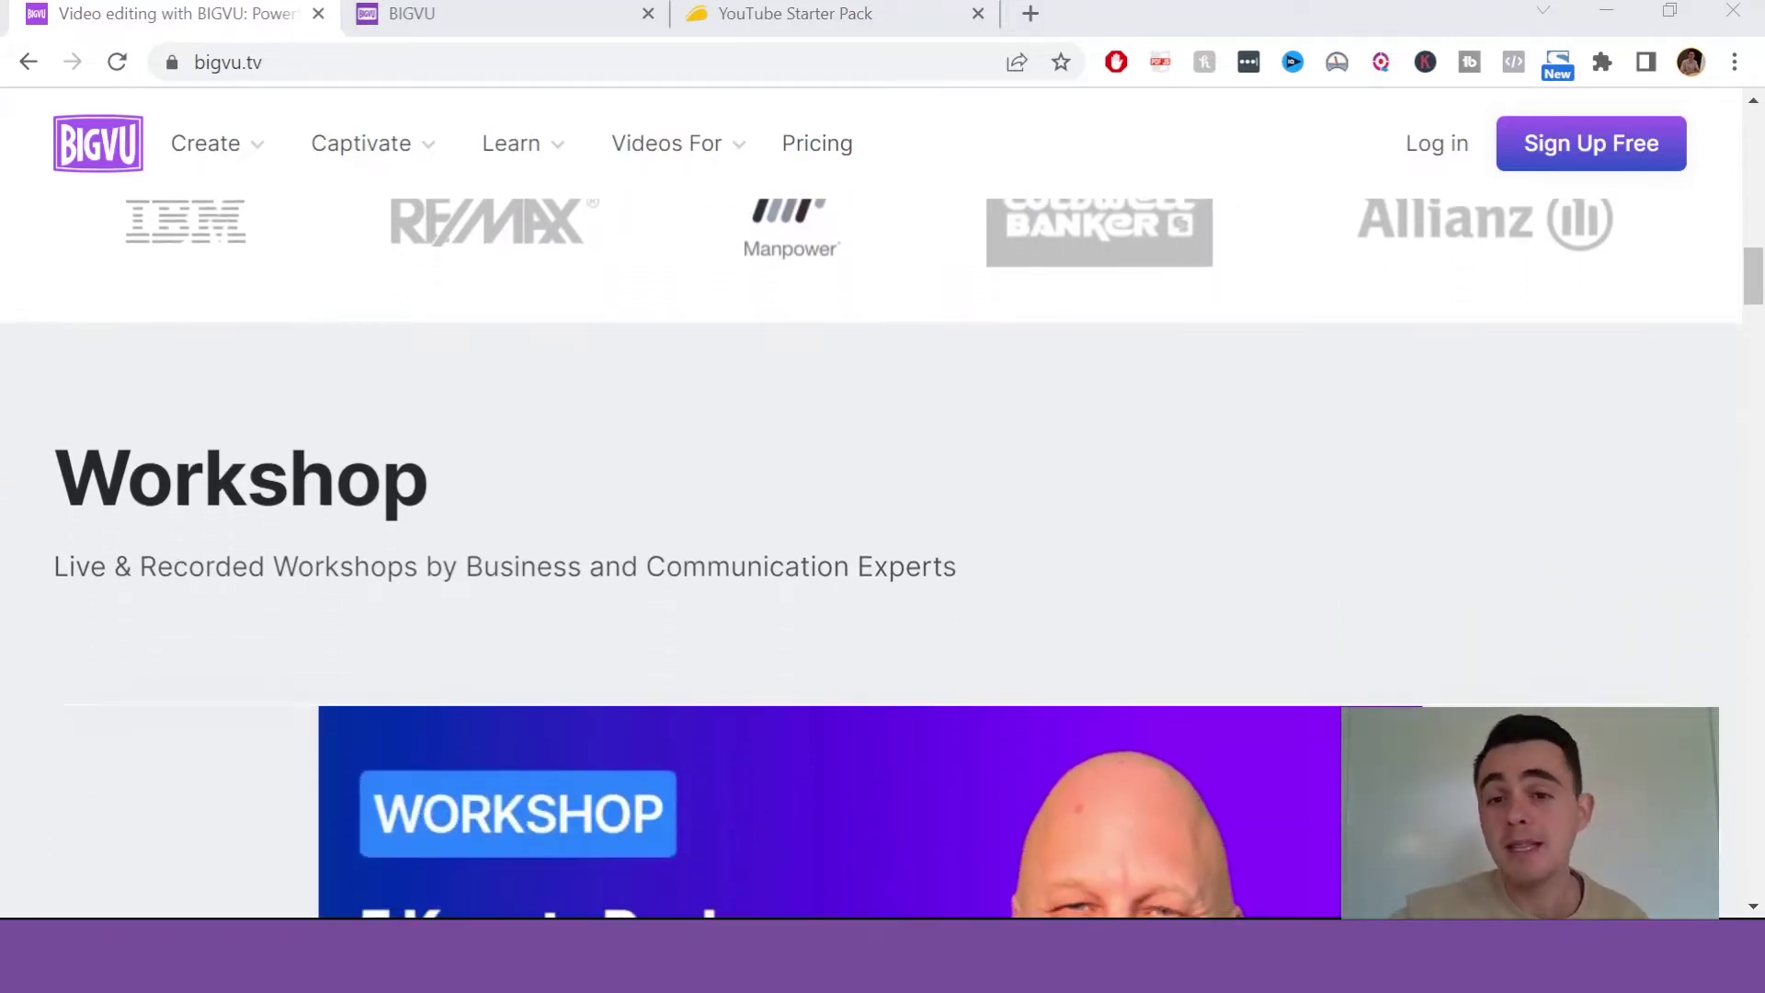
pyautogui.scroll(-1, 871, 549)
pyautogui.scroll(-2, 871, 549)
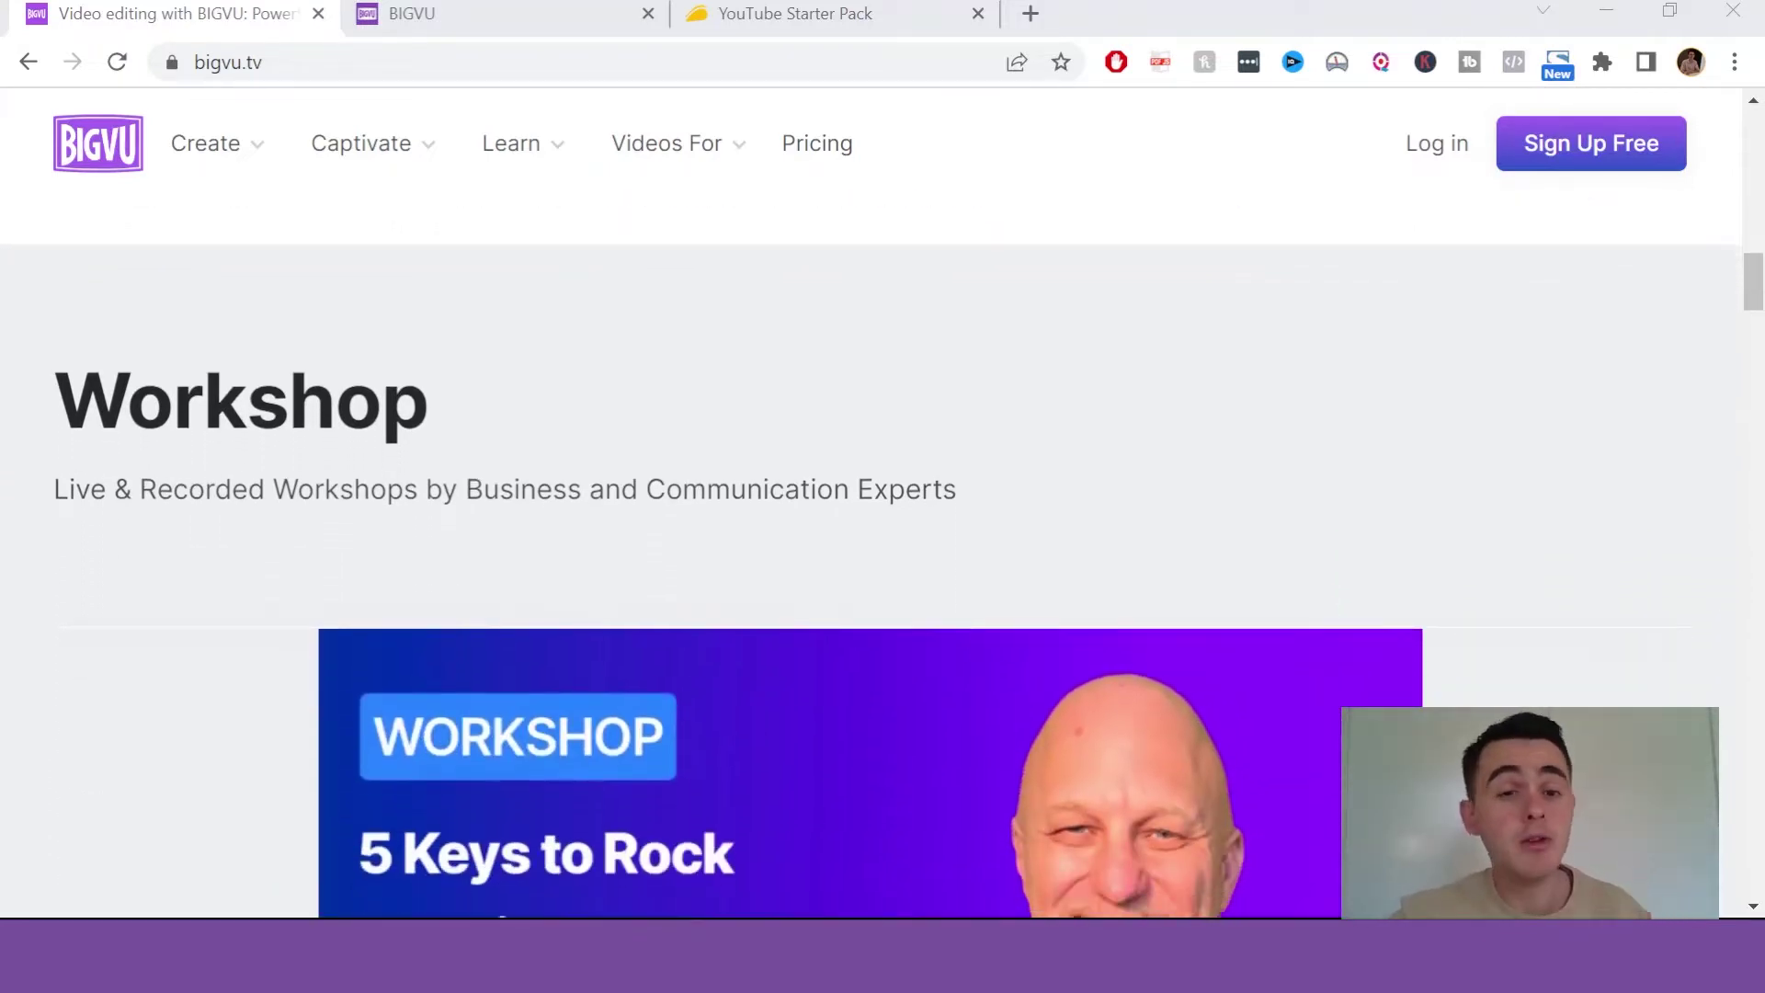
pyautogui.scroll(-1, 871, 549)
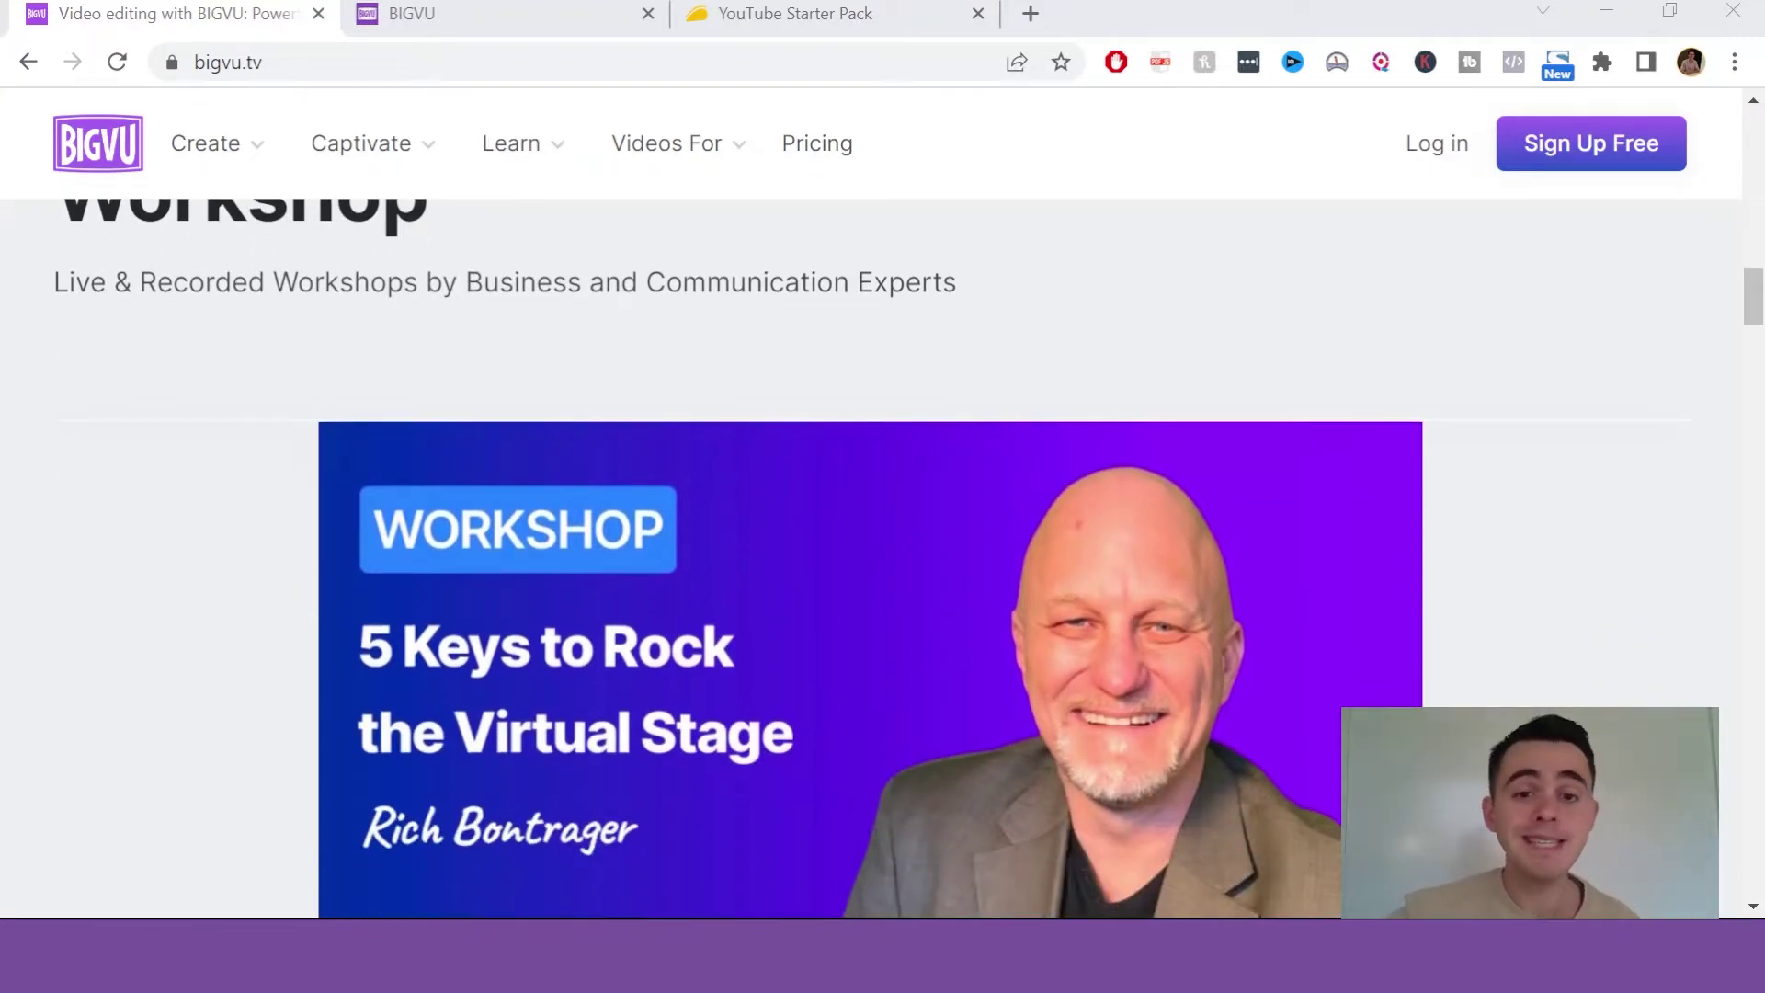
pyautogui.scroll(-3, 872, 549)
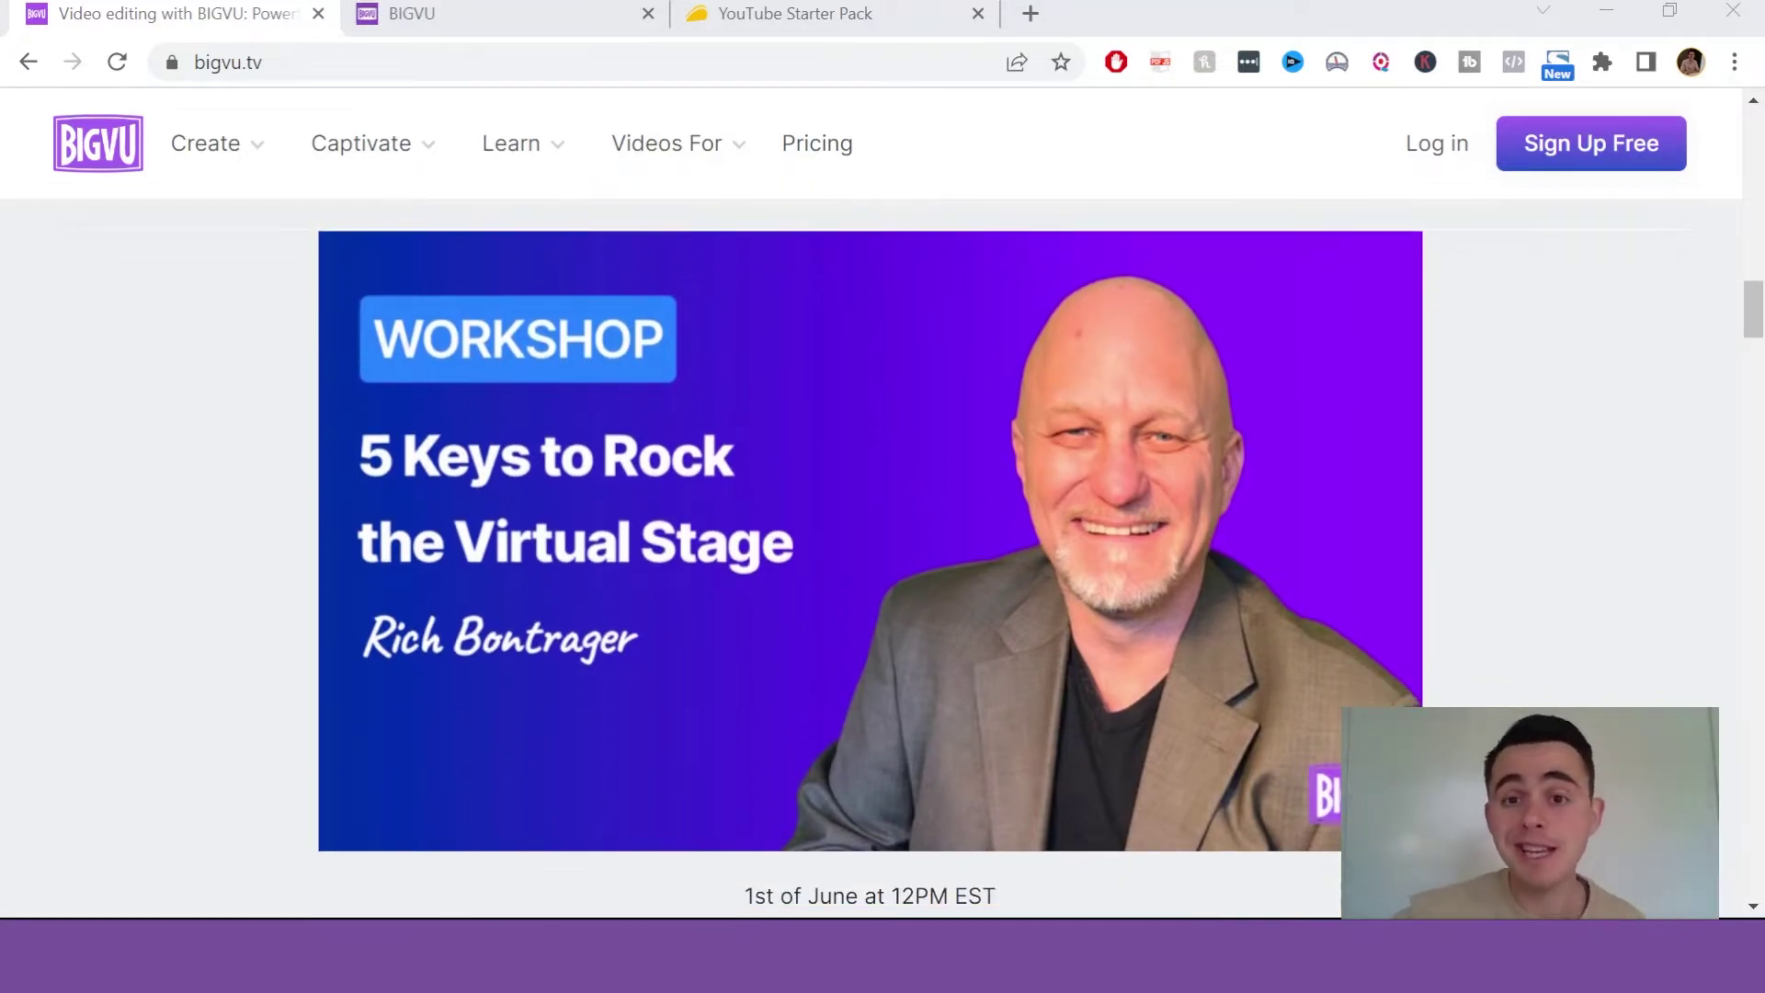
pyautogui.scroll(-2, 872, 549)
pyautogui.scroll(-3, 871, 549)
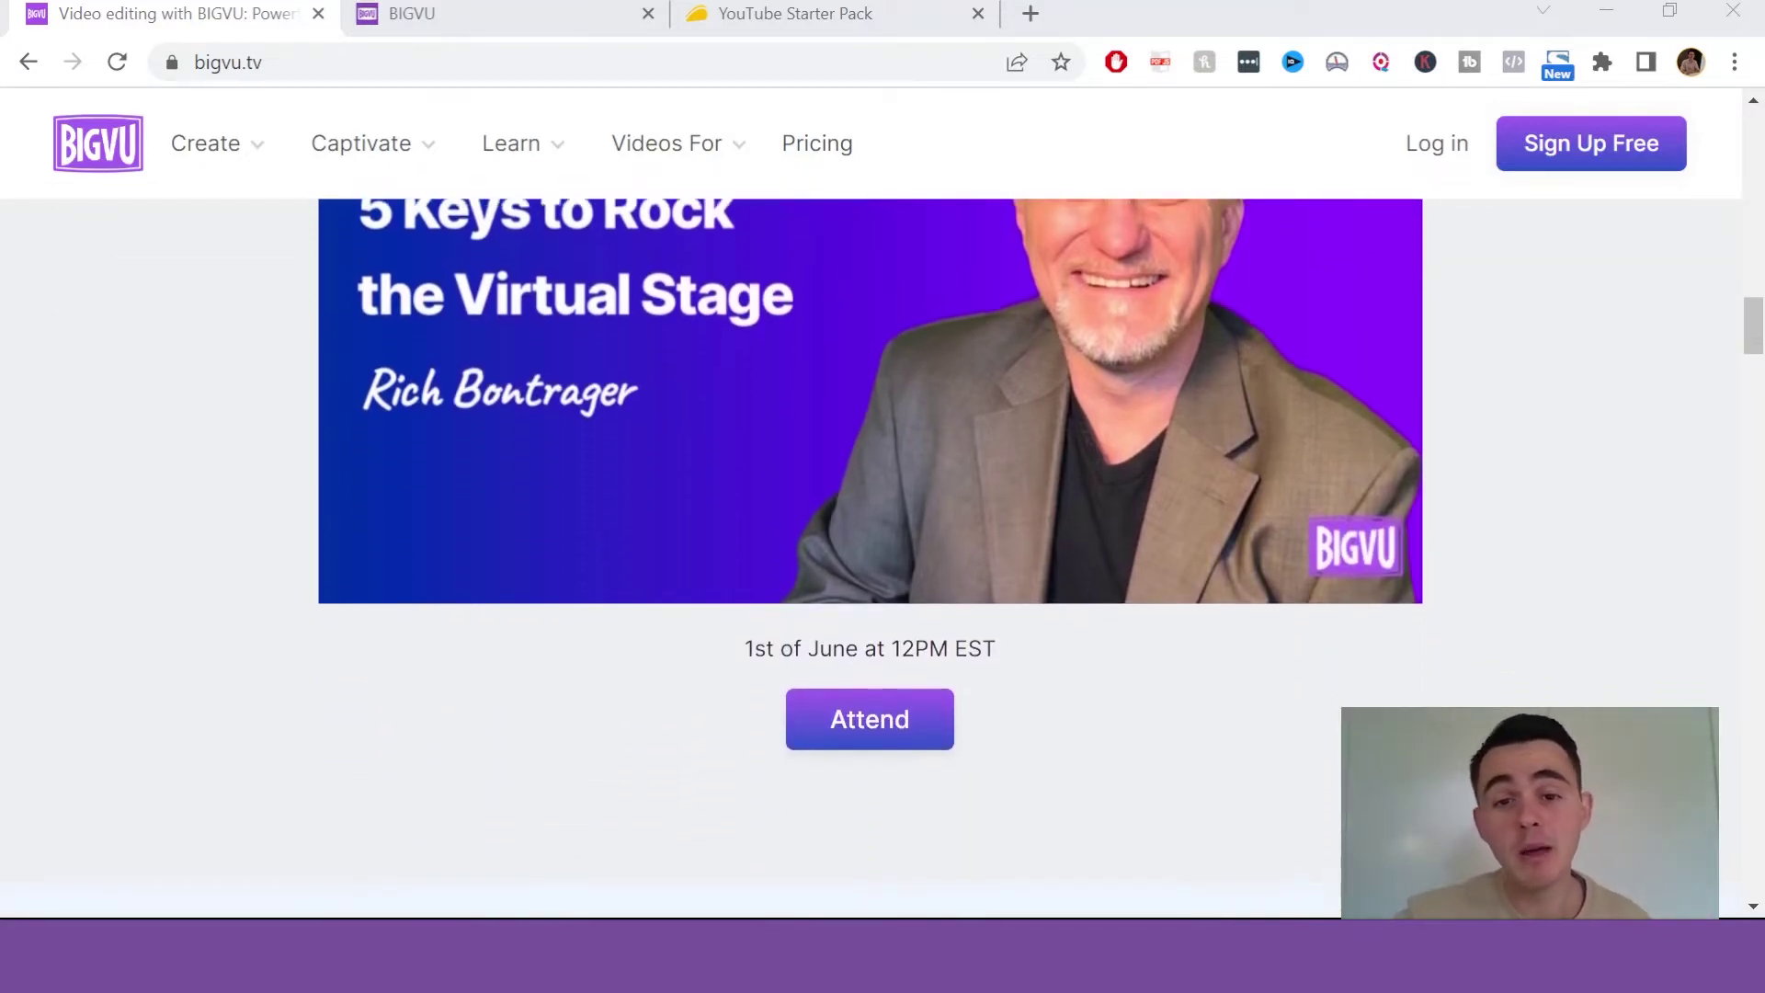
pyautogui.scroll(-2, 871, 549)
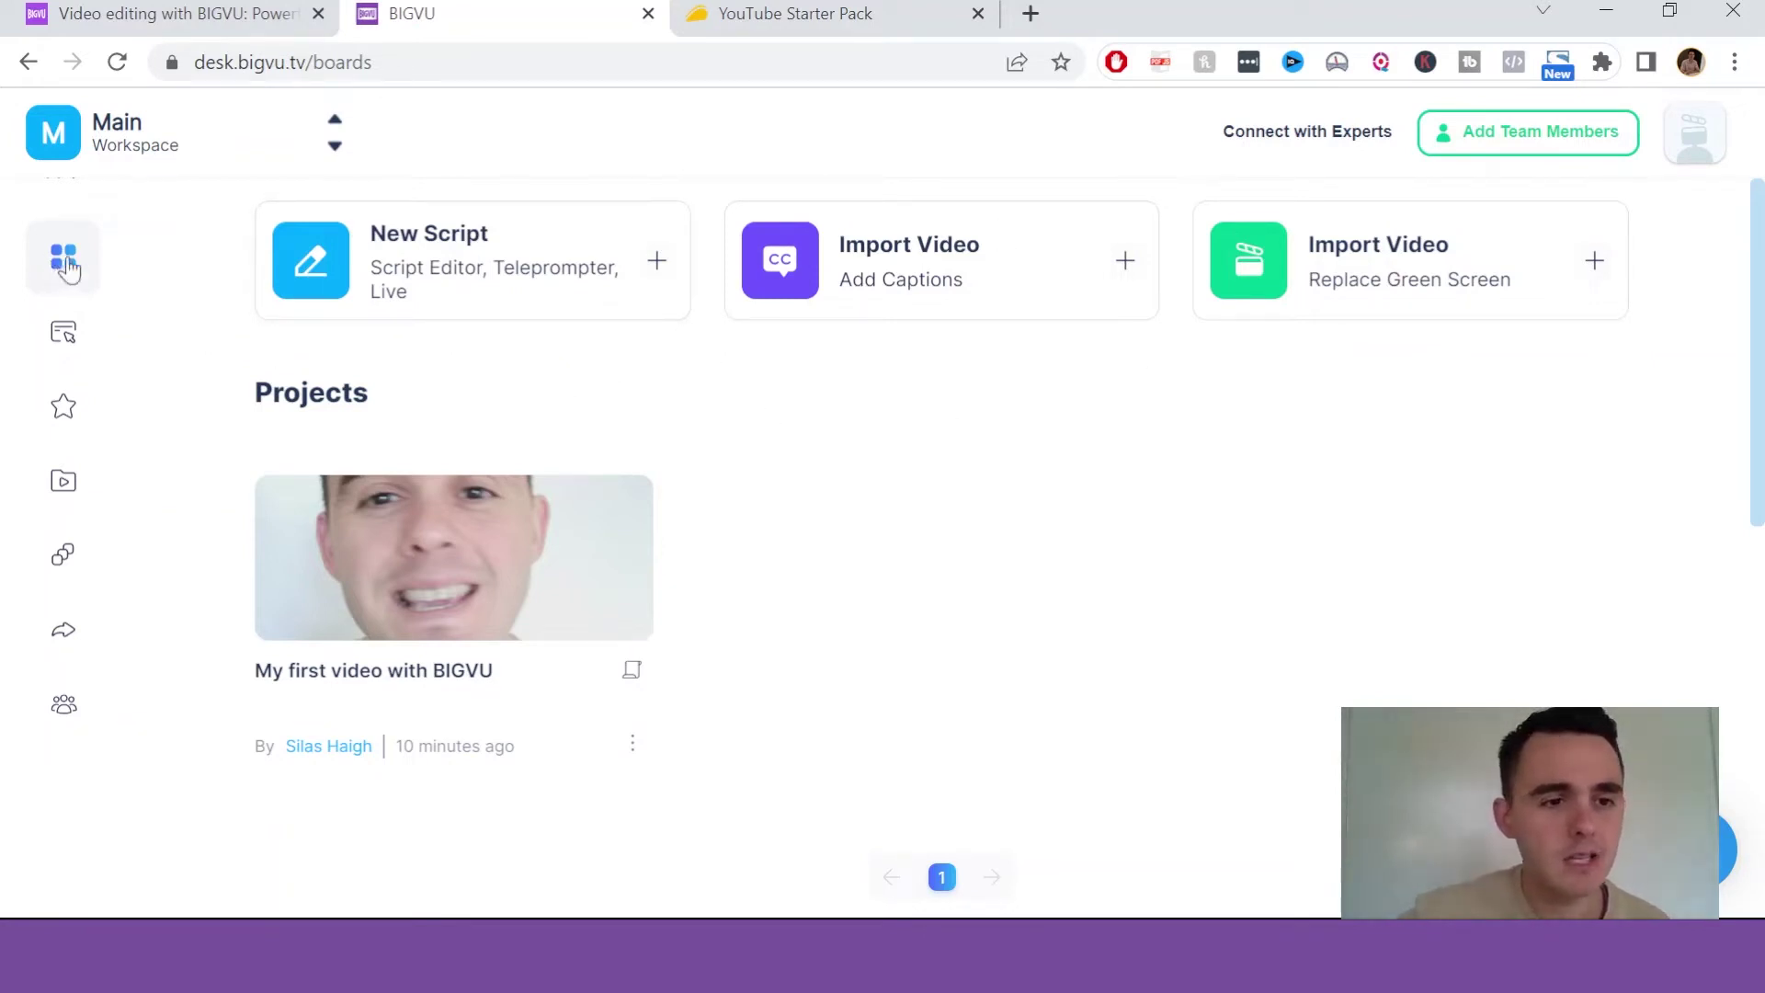
# Step: Open the Pages section for video landing pages, then the Branding settings
pyautogui.click(62, 354)
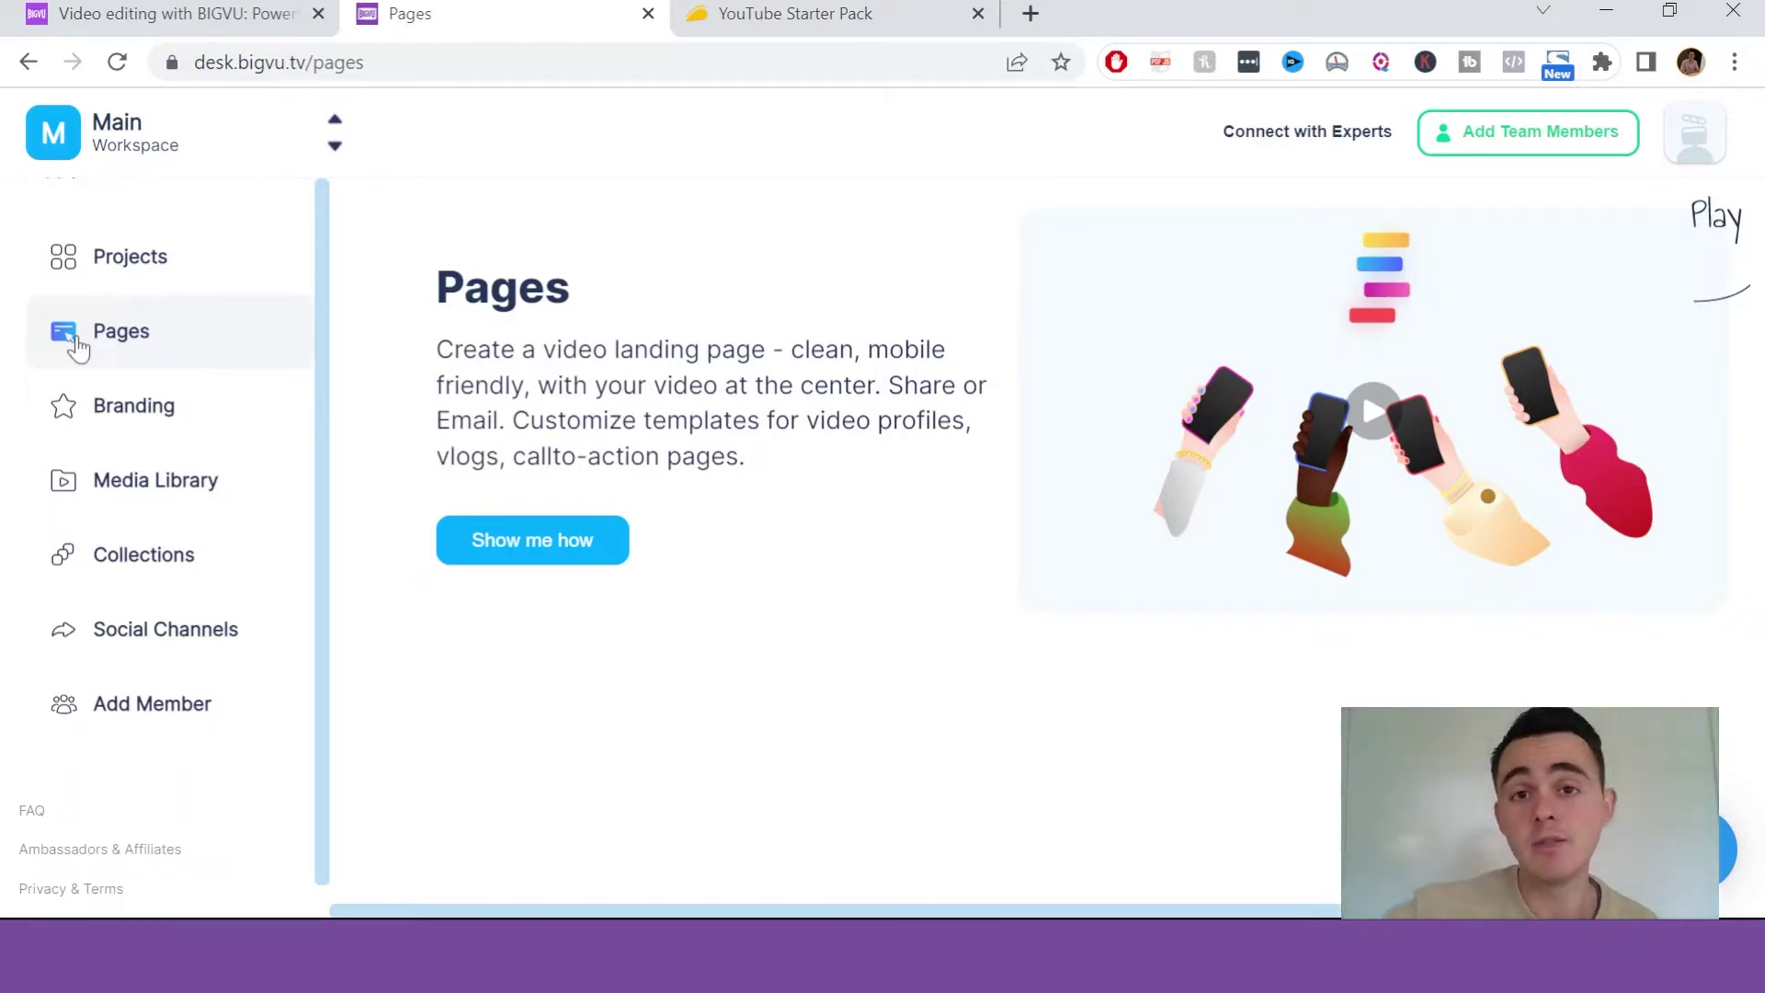
pyautogui.click(117, 422)
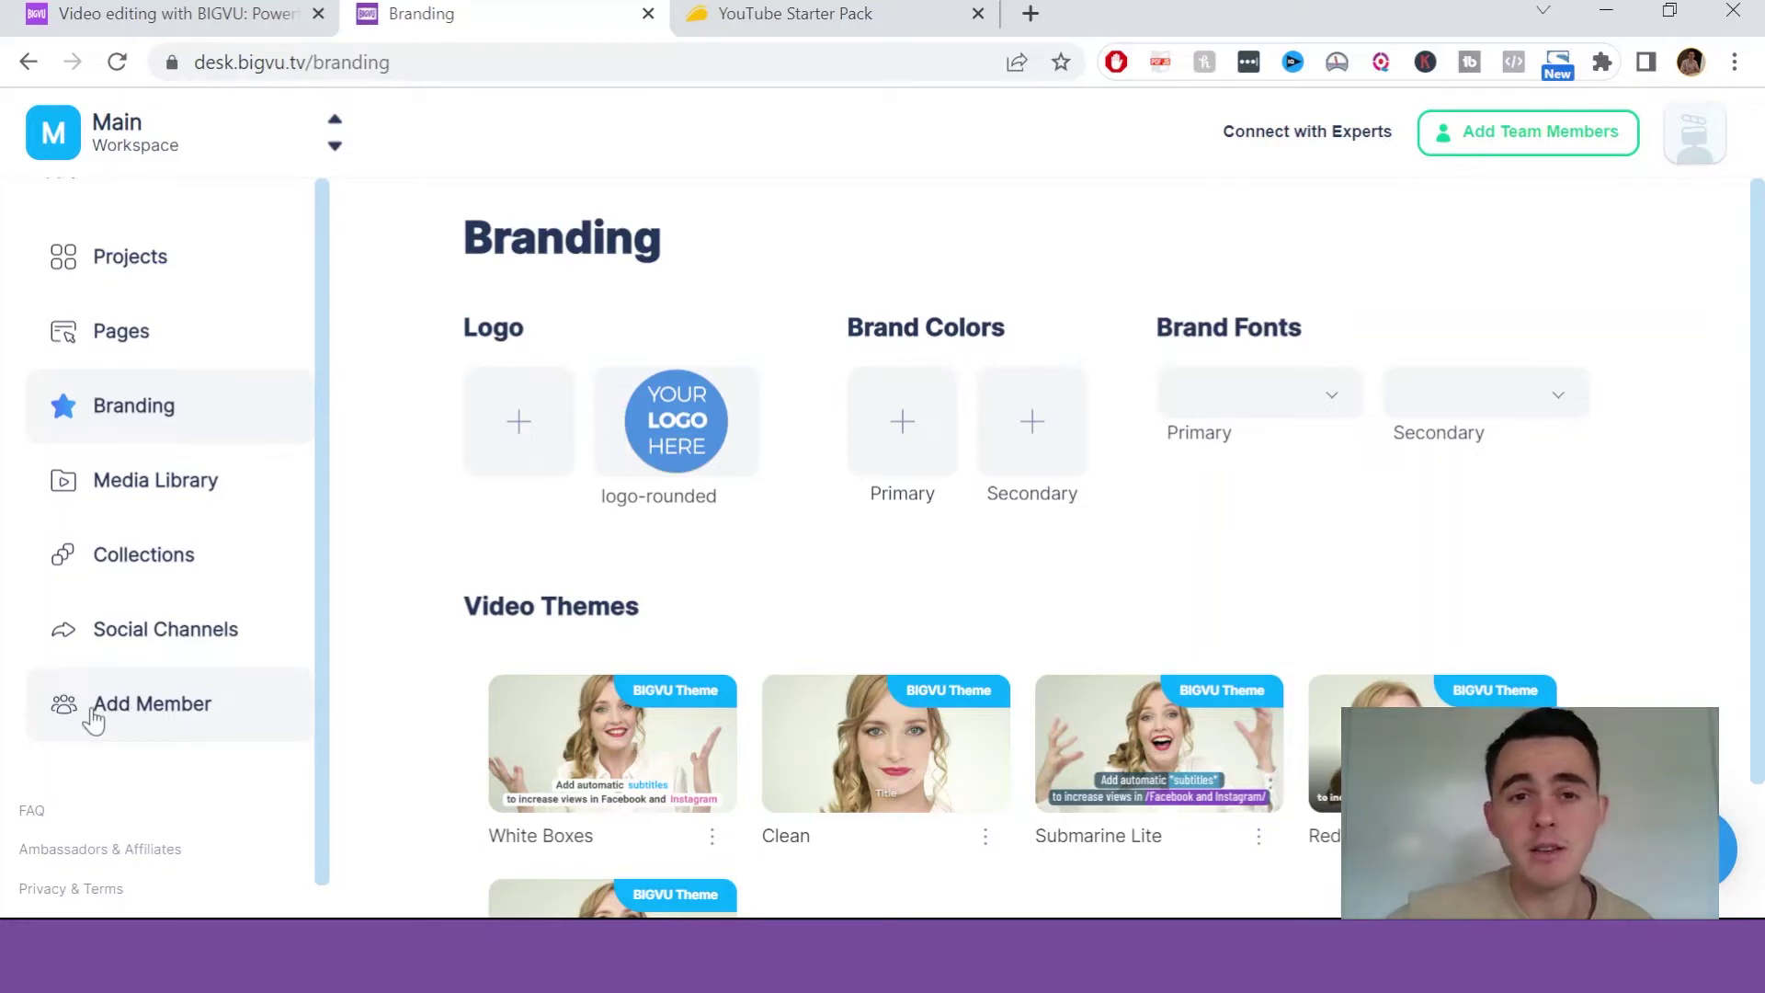
# Step: Return to the Projects dashboard listing My first video with BIGVU
pyautogui.click(126, 258)
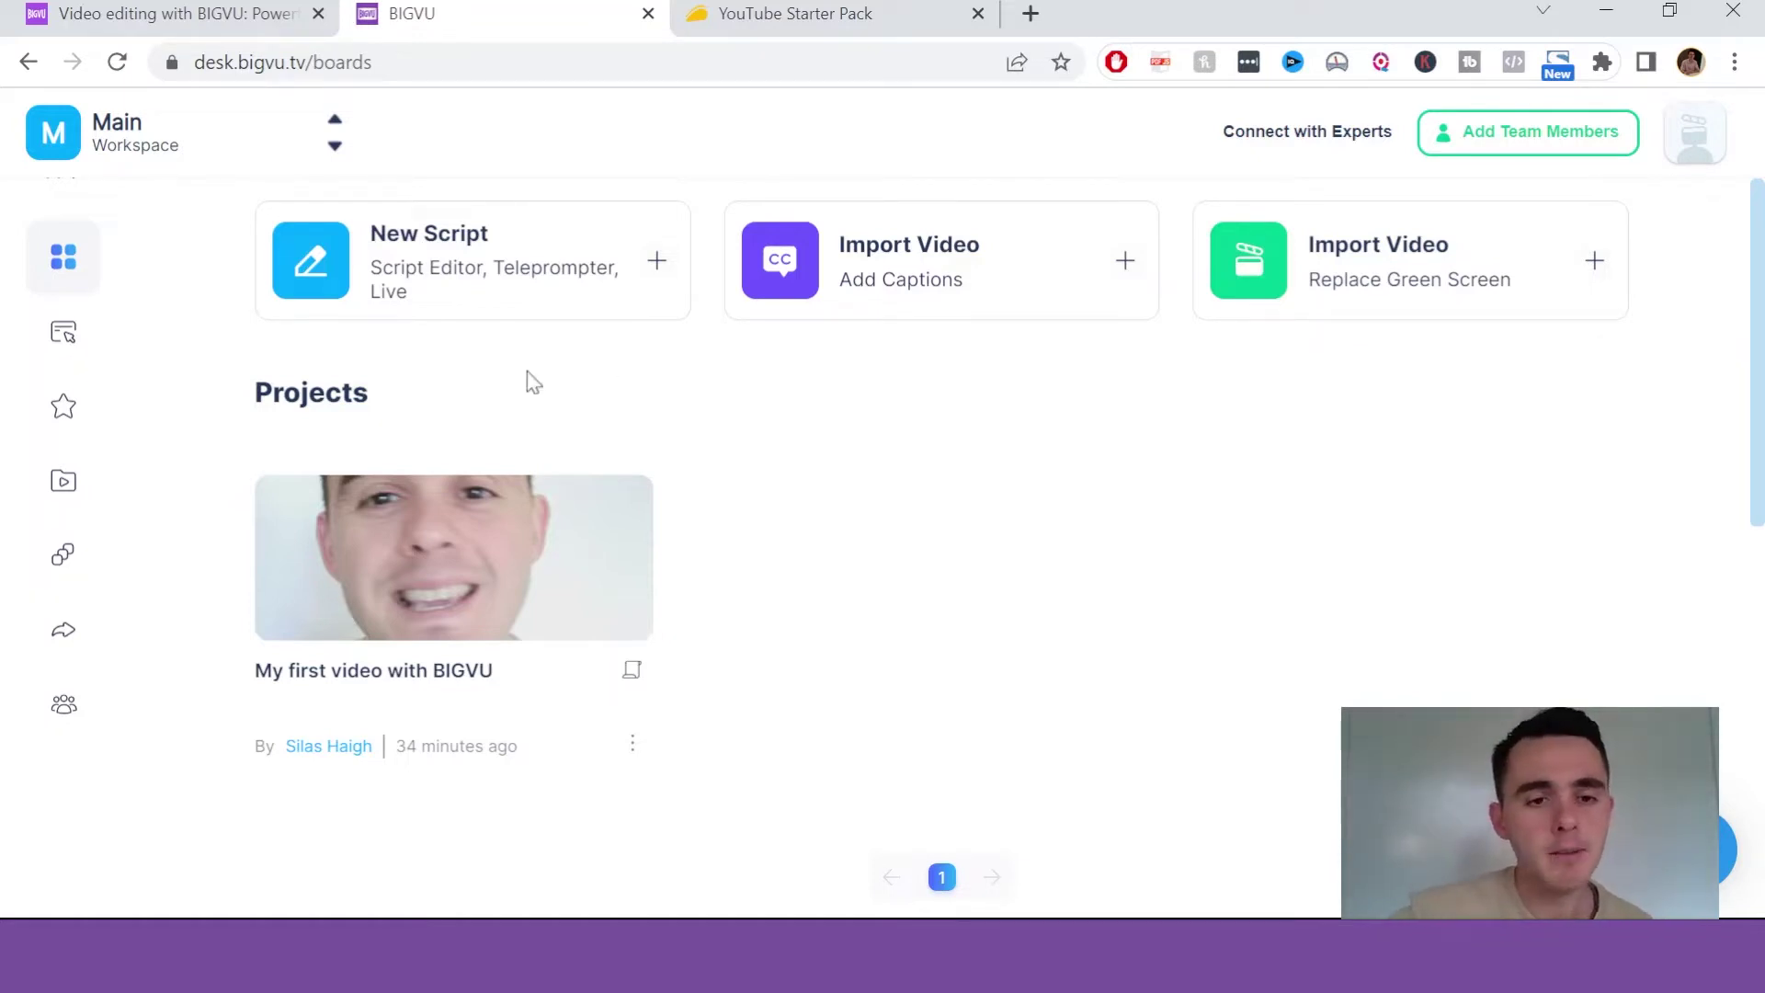
# Step: Open the My first video with BIGVU project's Script Story page
pyautogui.click(440, 555)
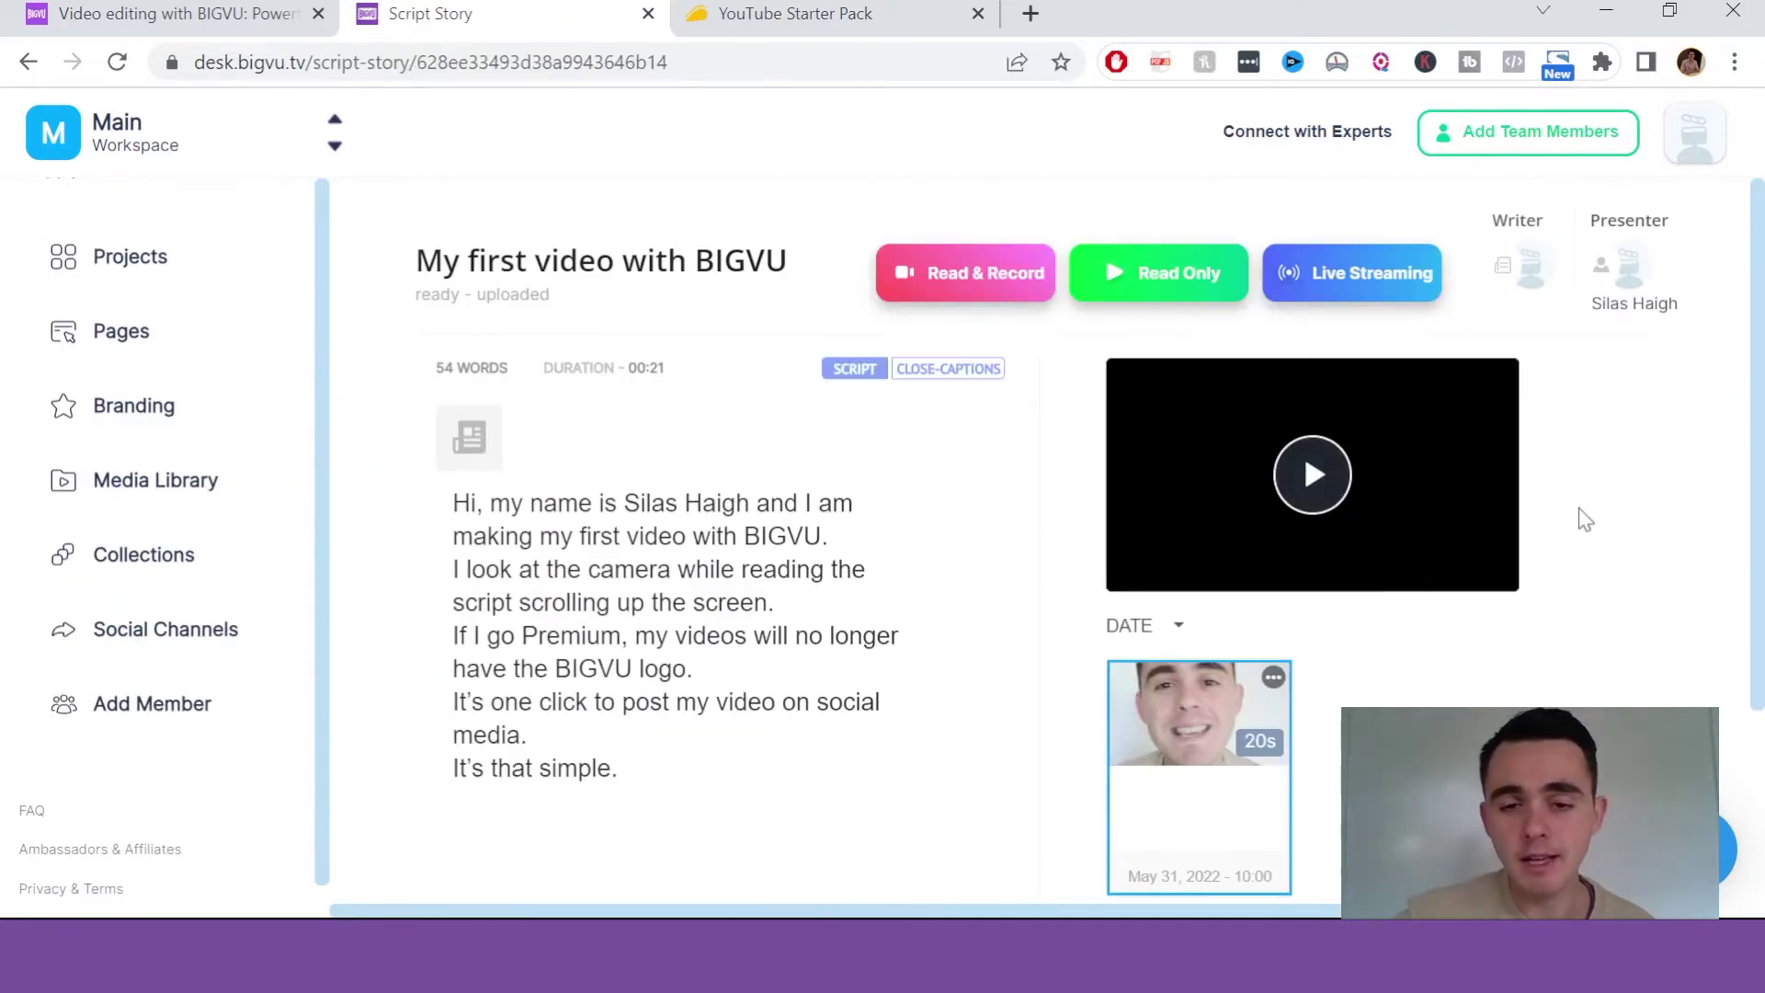
pyautogui.scroll(-1, 694, 584)
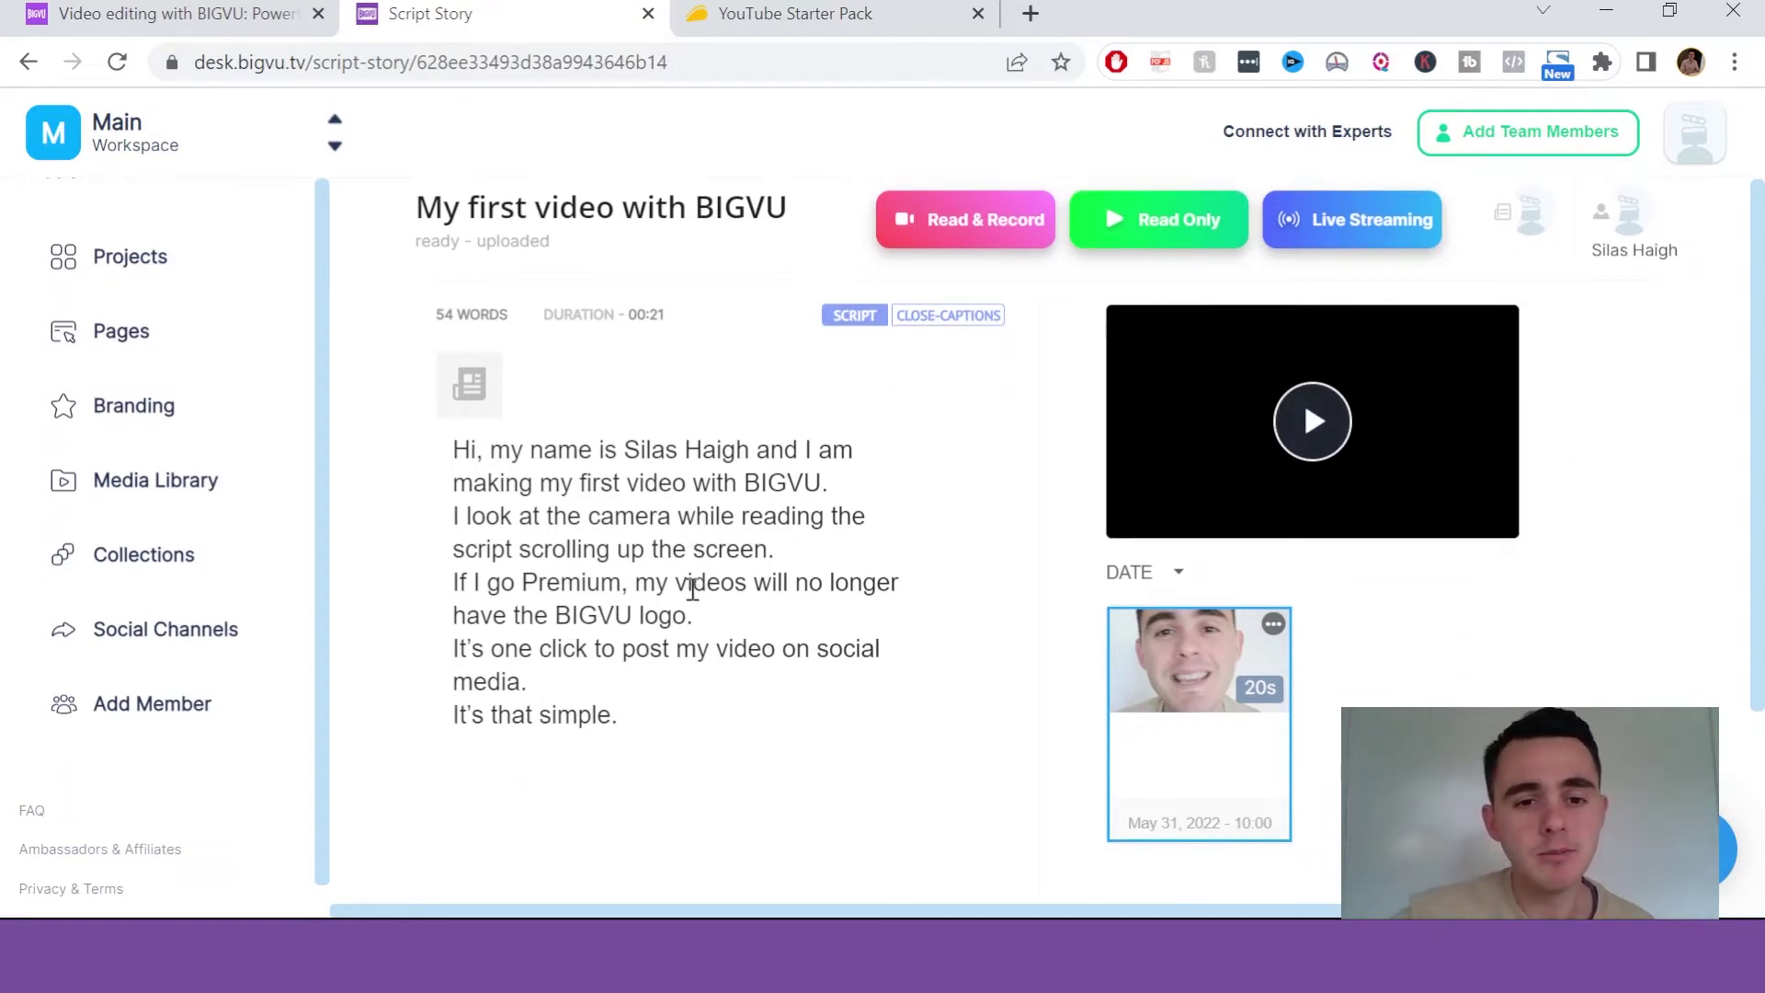
pyautogui.scroll(1, 692, 588)
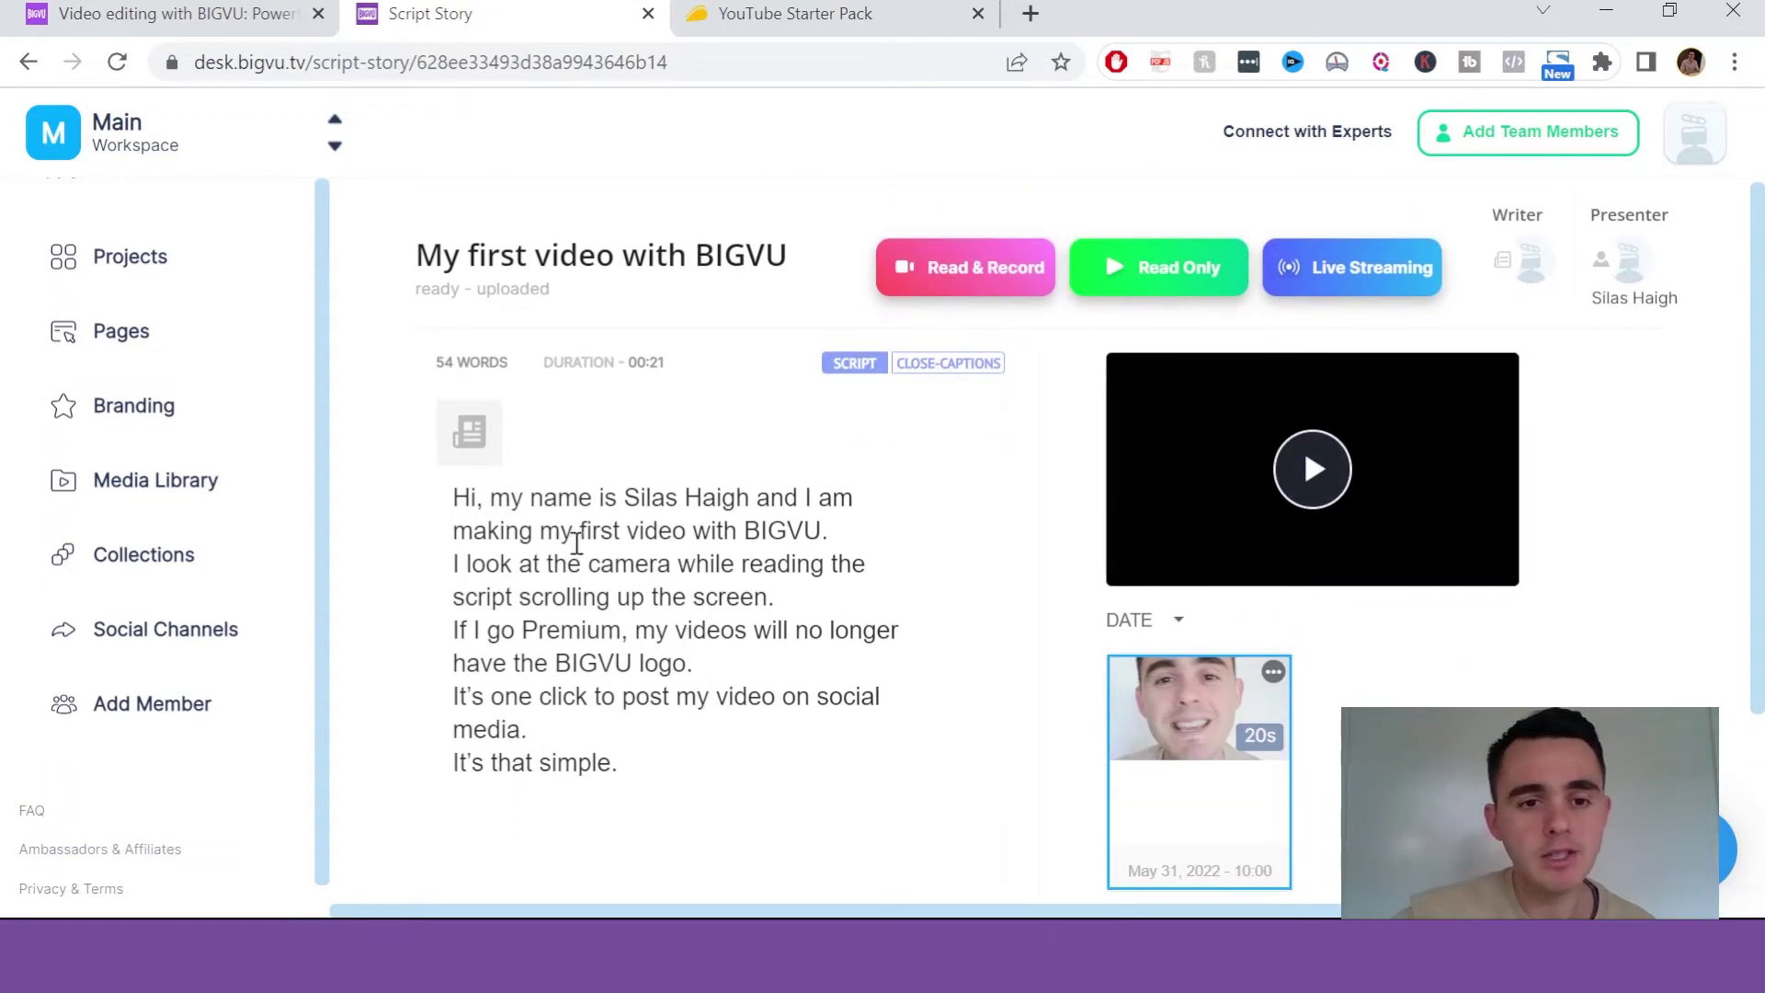
# Step: Select the first script paragraph, deselect it, and look over the script page
pyautogui.tripleClick(510, 497)
pyautogui.click(631, 563)
pyautogui.scroll(-1, 823, 605)
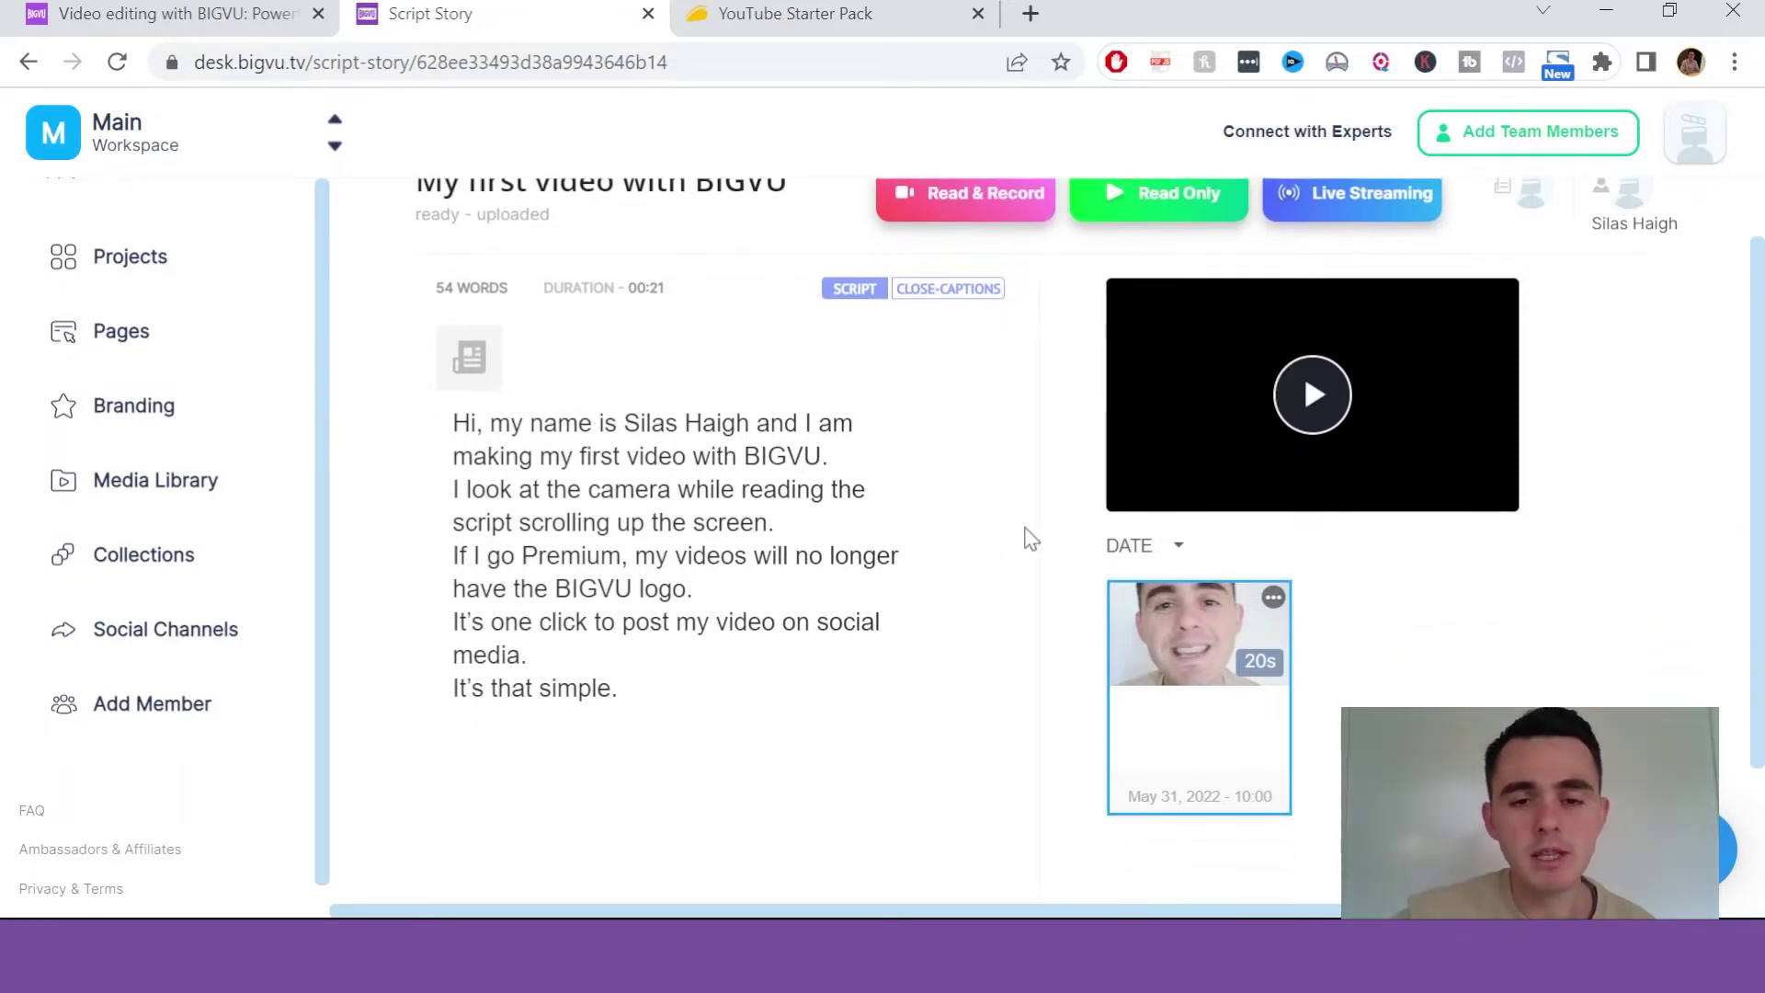
pyautogui.scroll(1, 1024, 532)
pyautogui.scroll(-3, 1437, 669)
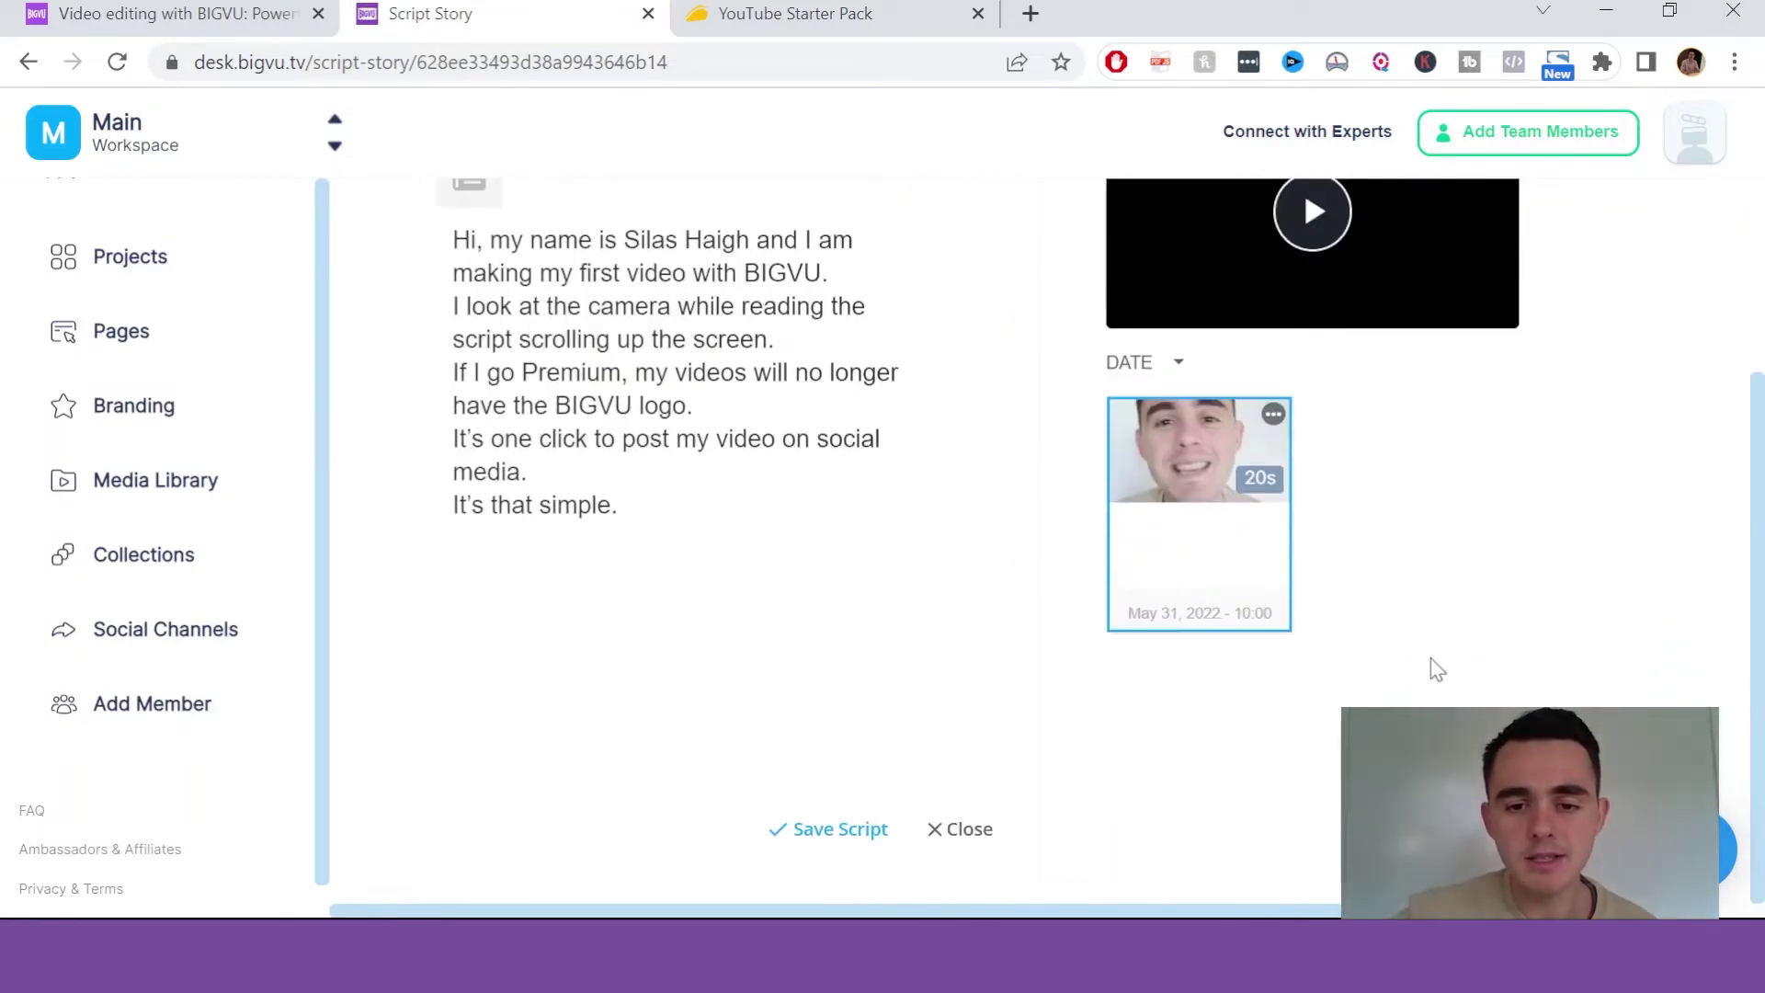
pyautogui.scroll(3, 1434, 666)
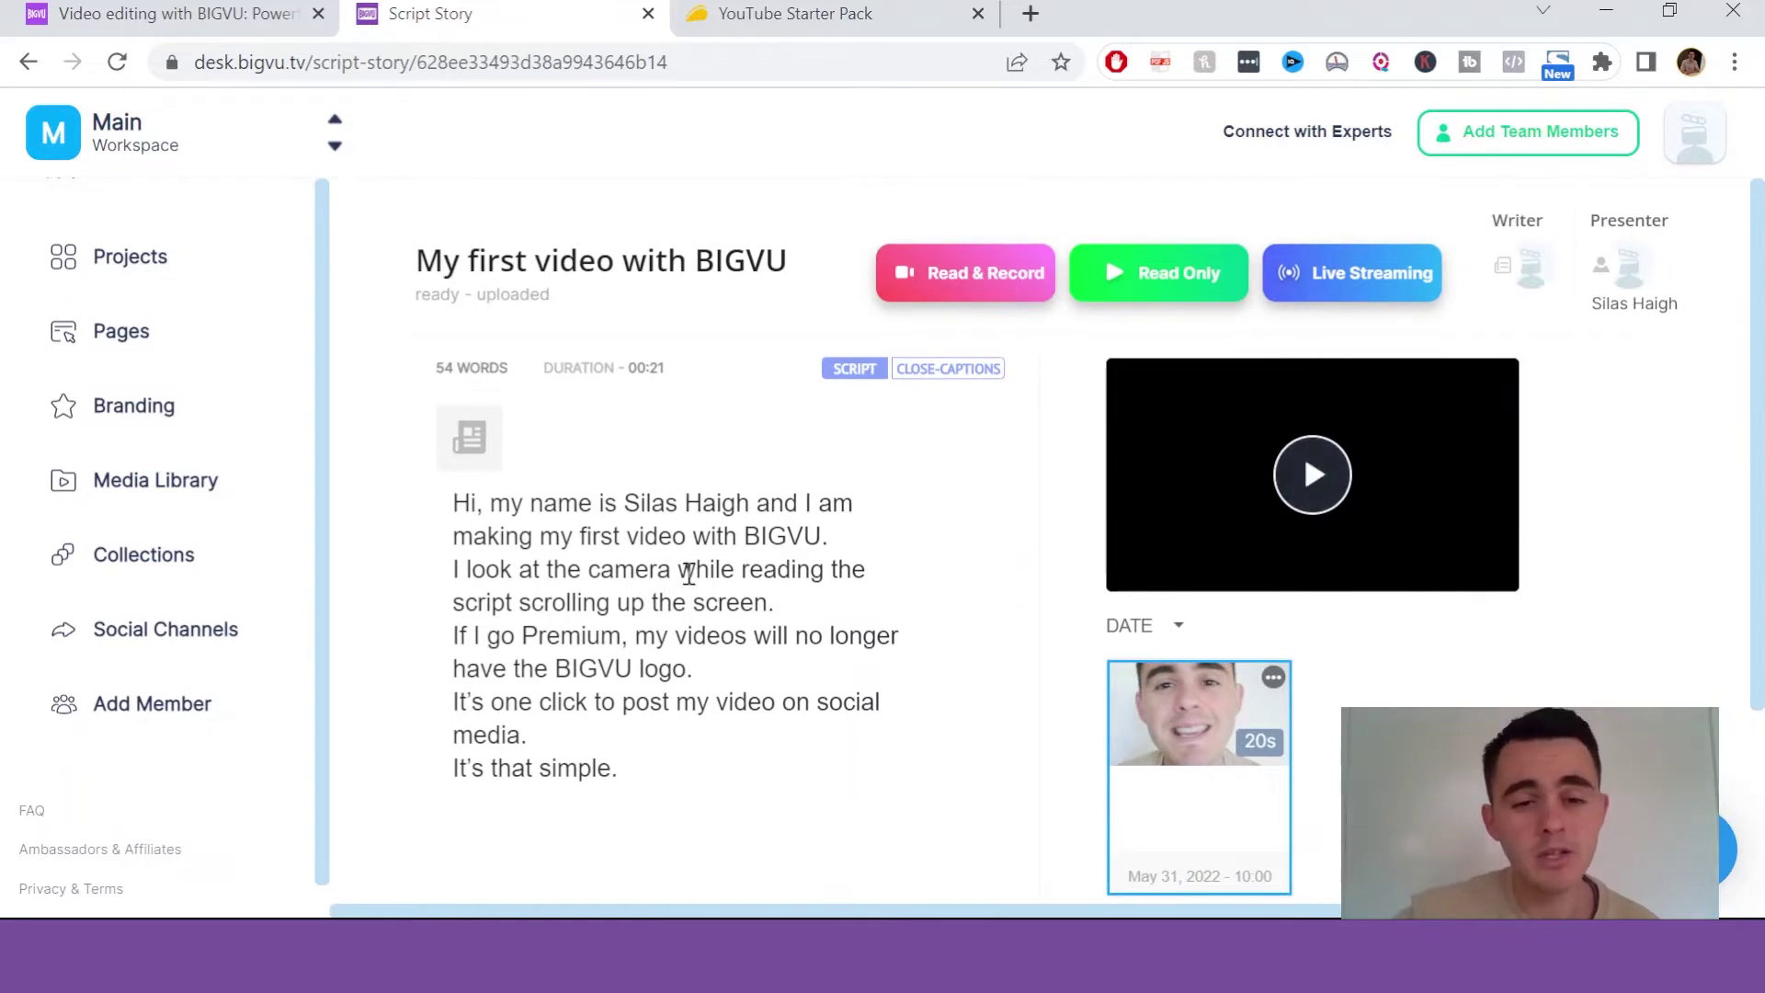
pyautogui.scroll(-3, 689, 572)
pyautogui.scroll(3, 591, 516)
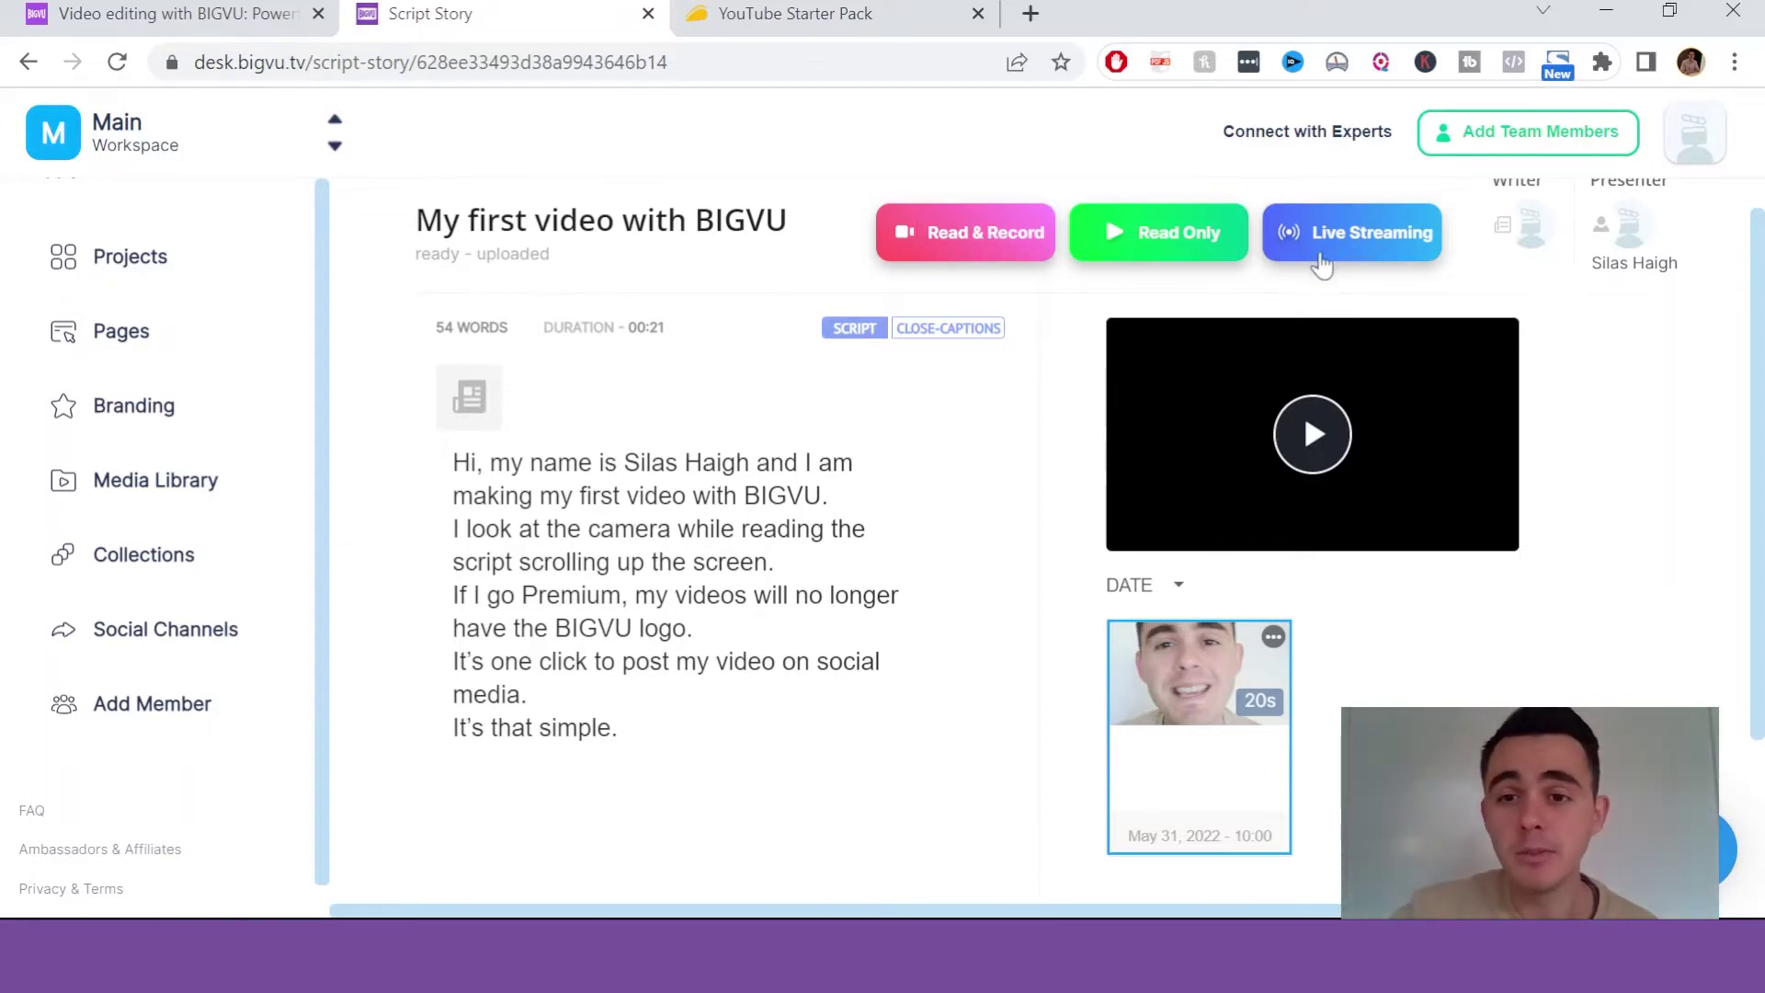
pyautogui.scroll(1, 1042, 395)
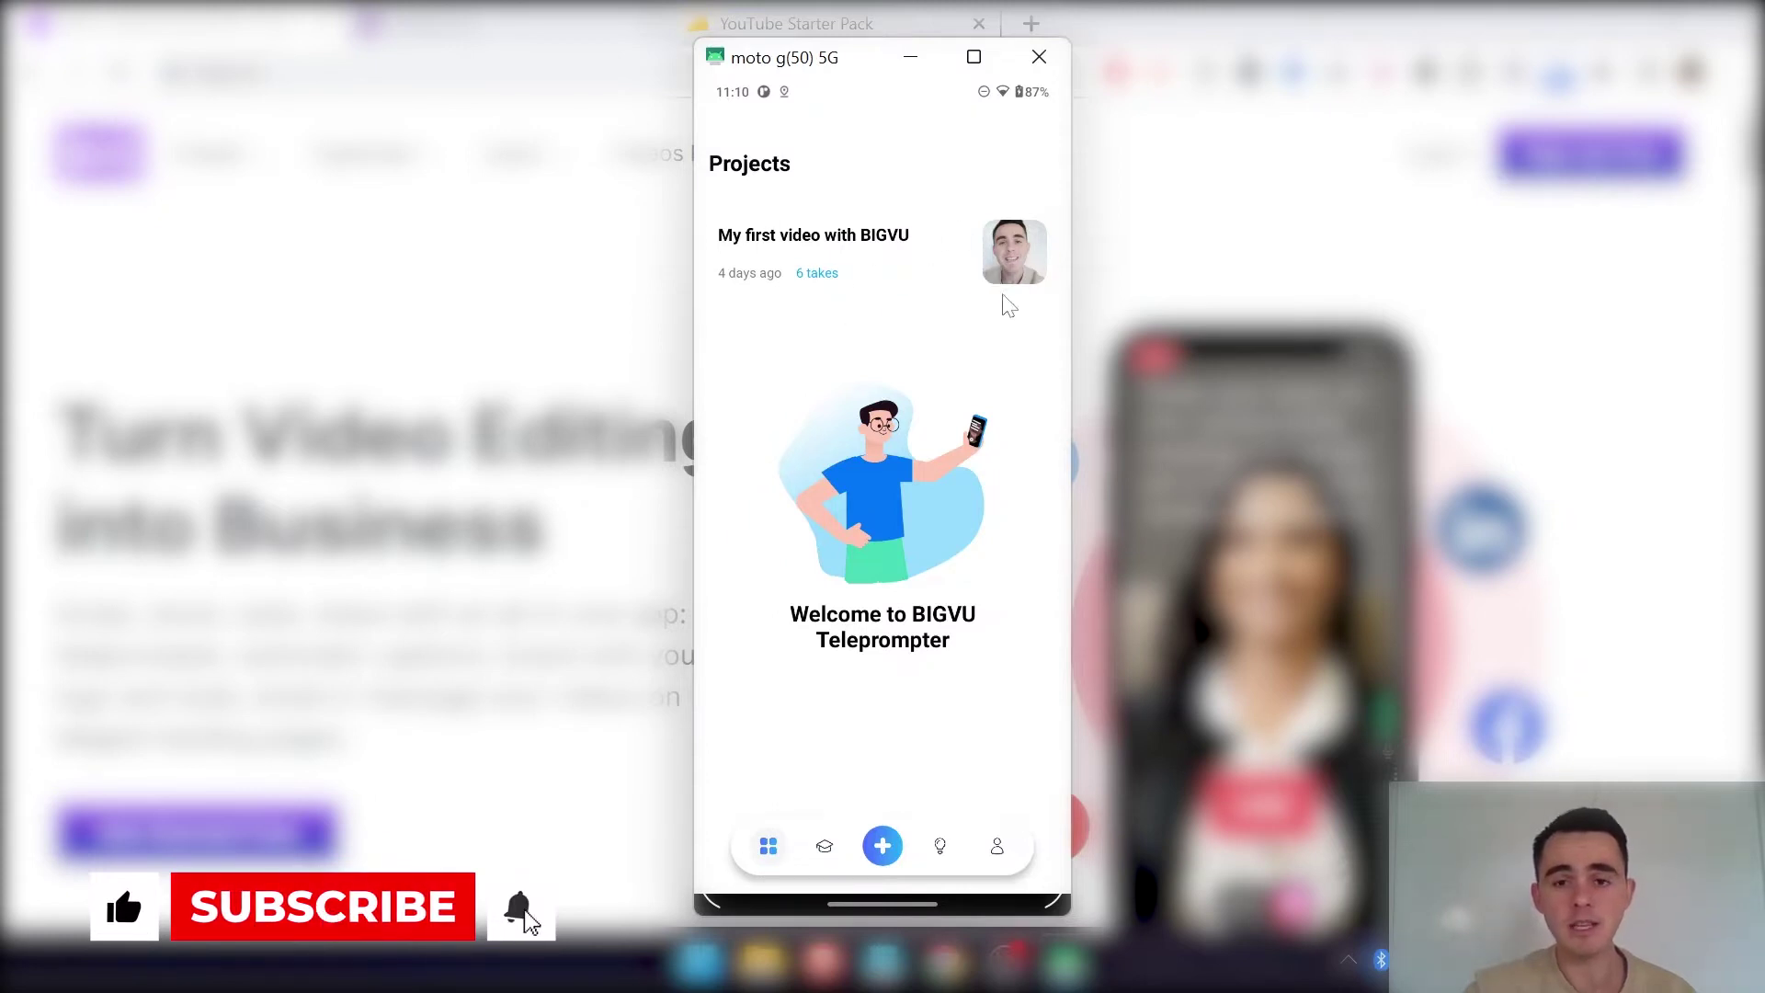
# Step: Preview the new-video options, then browse Get Inspired rows like Learn BIGVU and On-Camera Skills
pyautogui.click(882, 846)
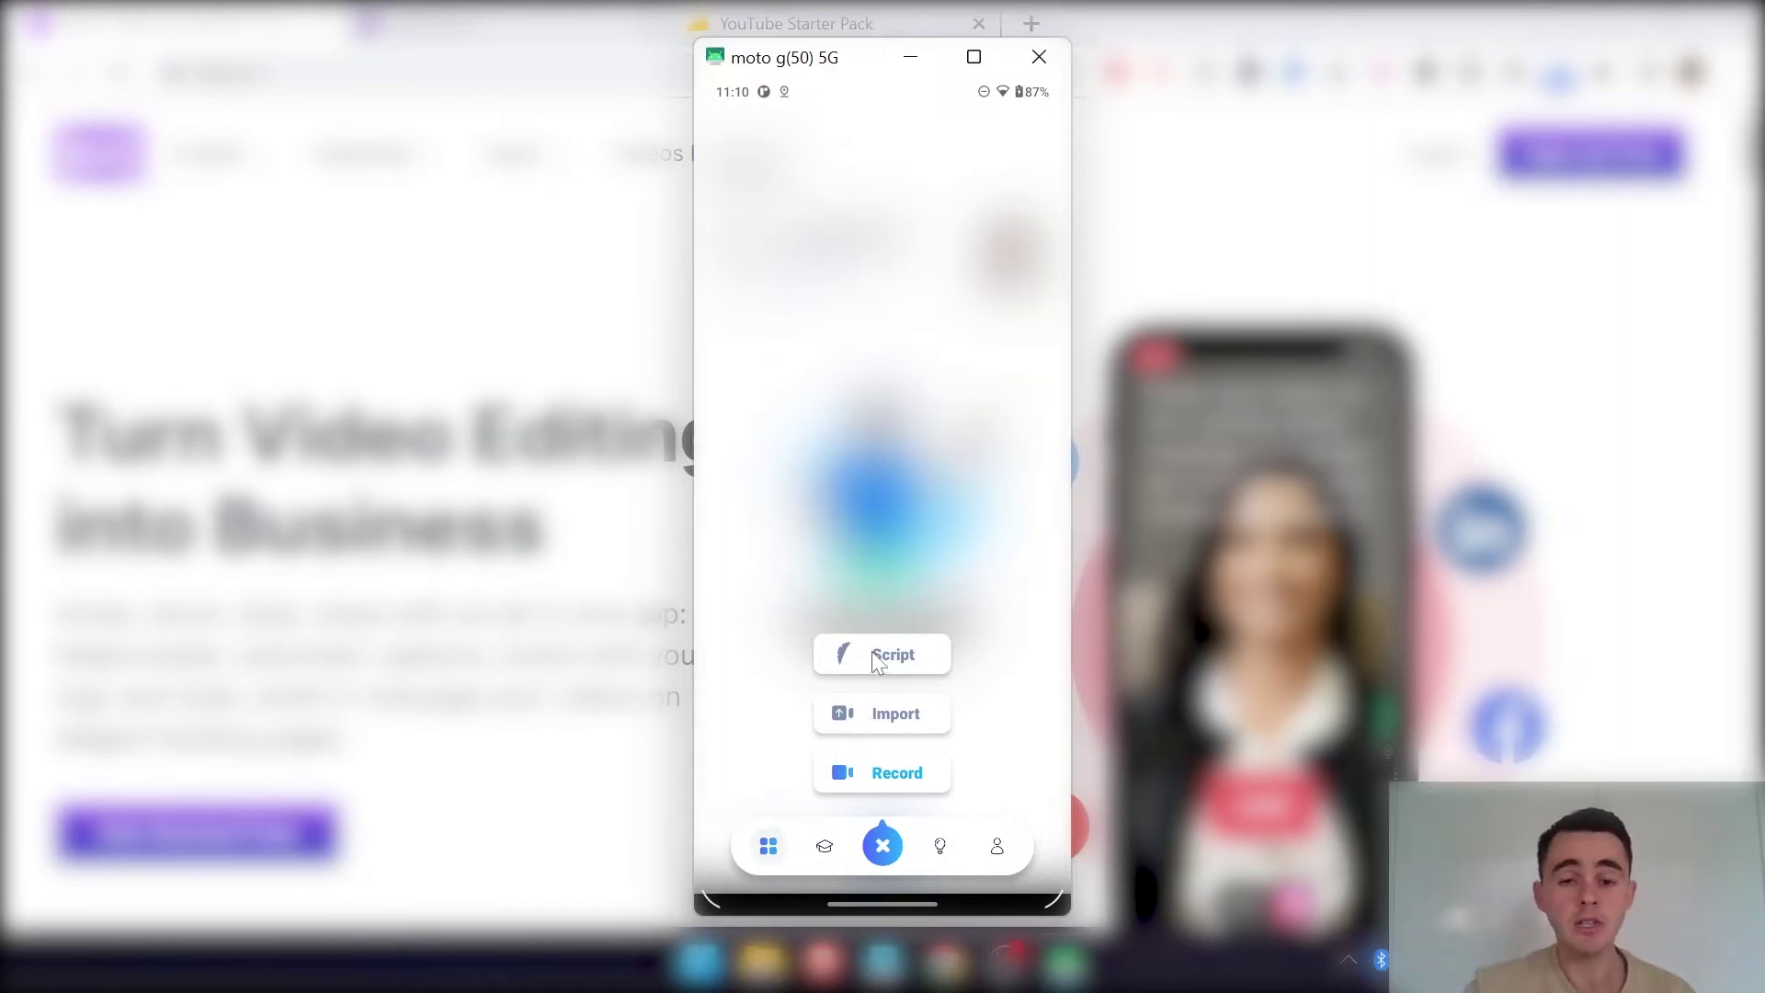
pyautogui.click(888, 844)
pyautogui.click(944, 851)
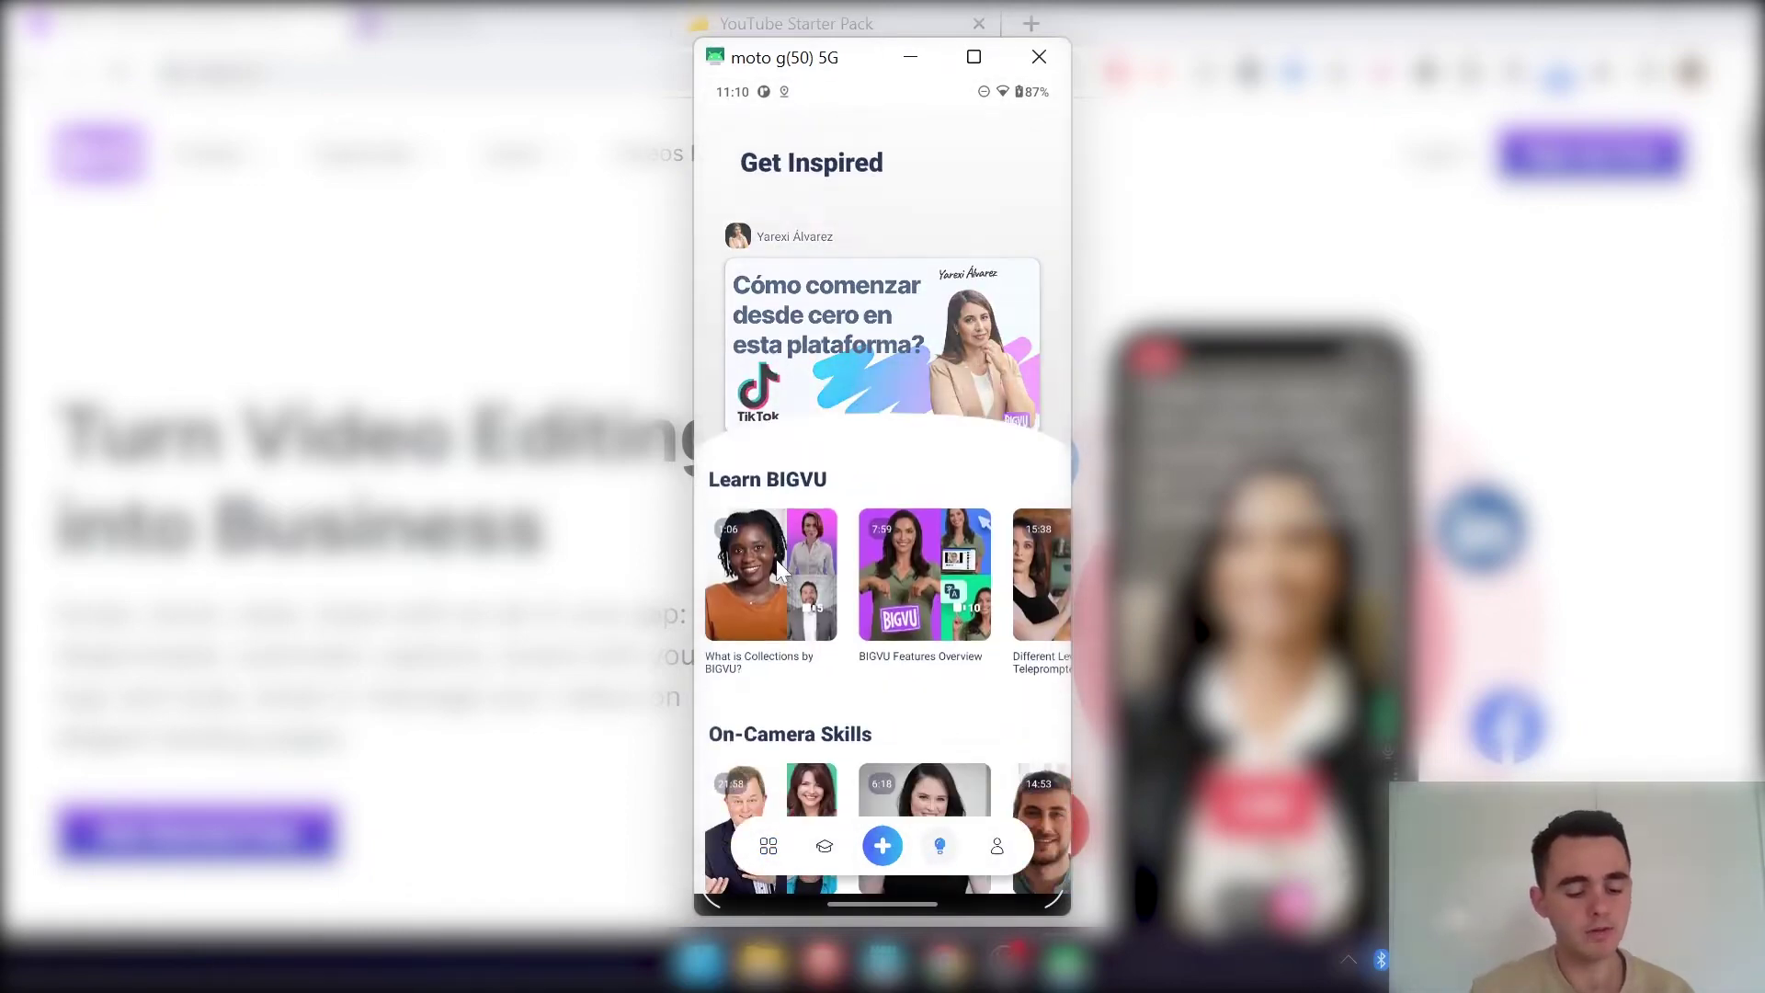
pyautogui.scroll(-5, 775, 559)
pyautogui.scroll(3, 776, 559)
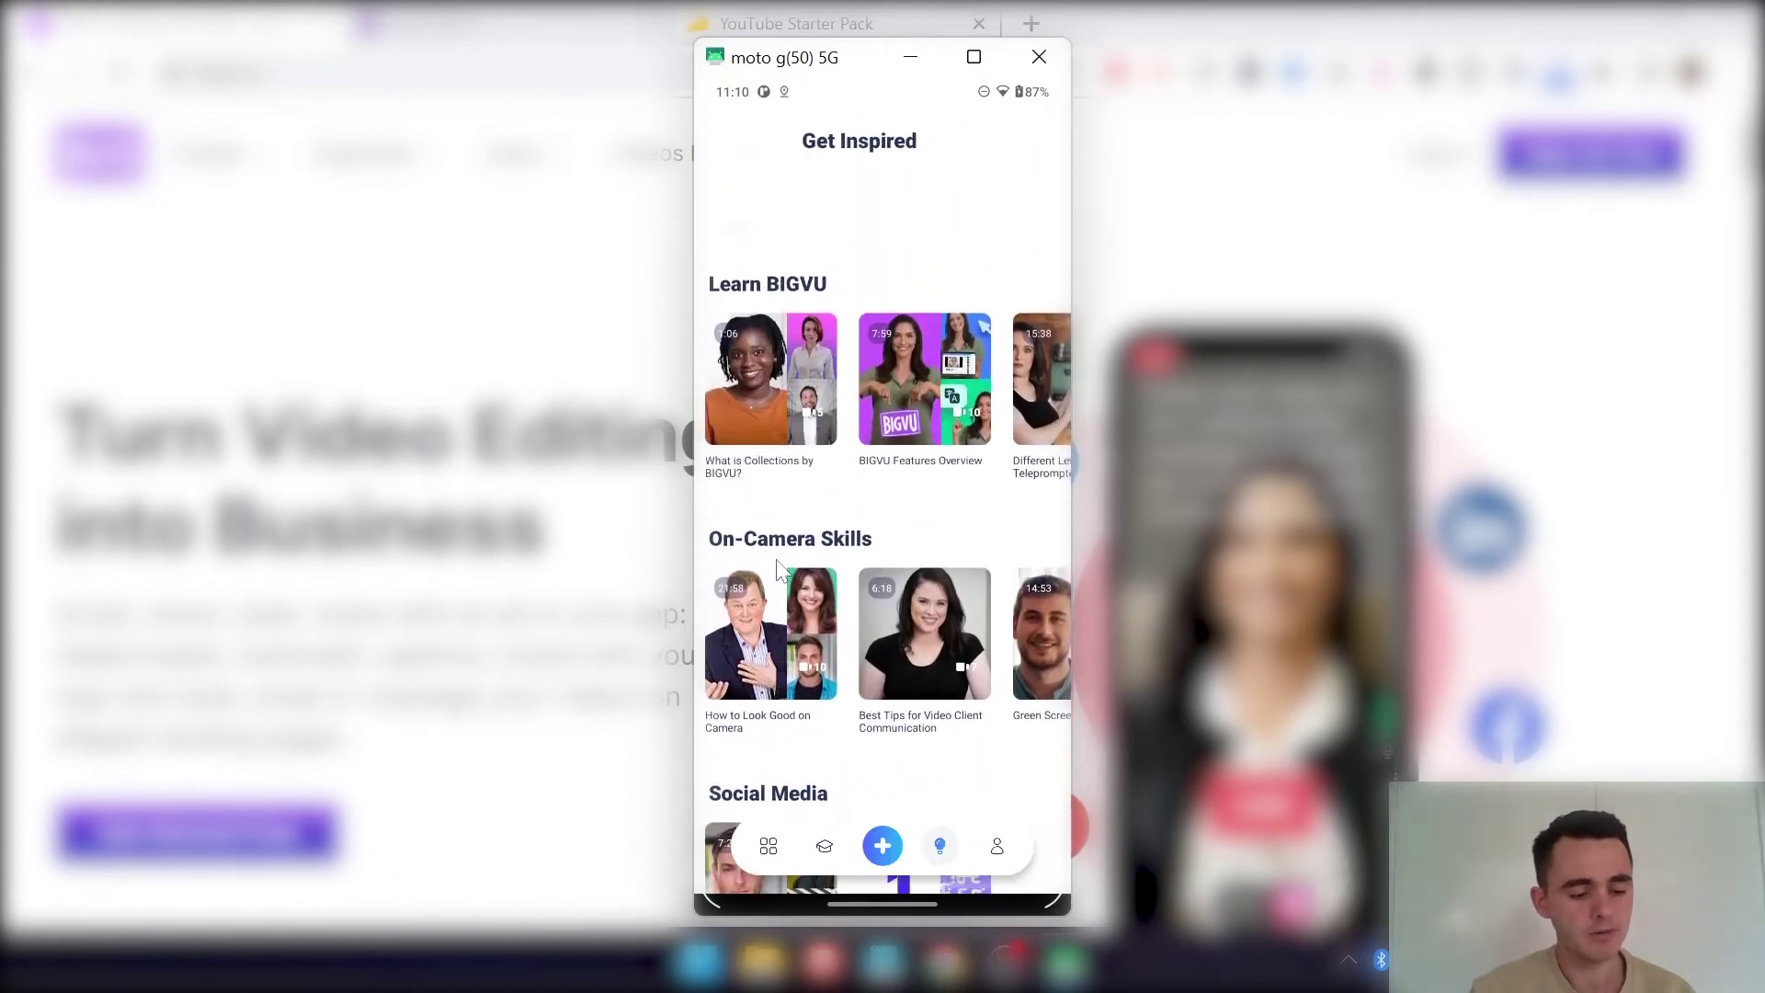
pyautogui.scroll(-4, 775, 563)
pyautogui.scroll(2, 777, 566)
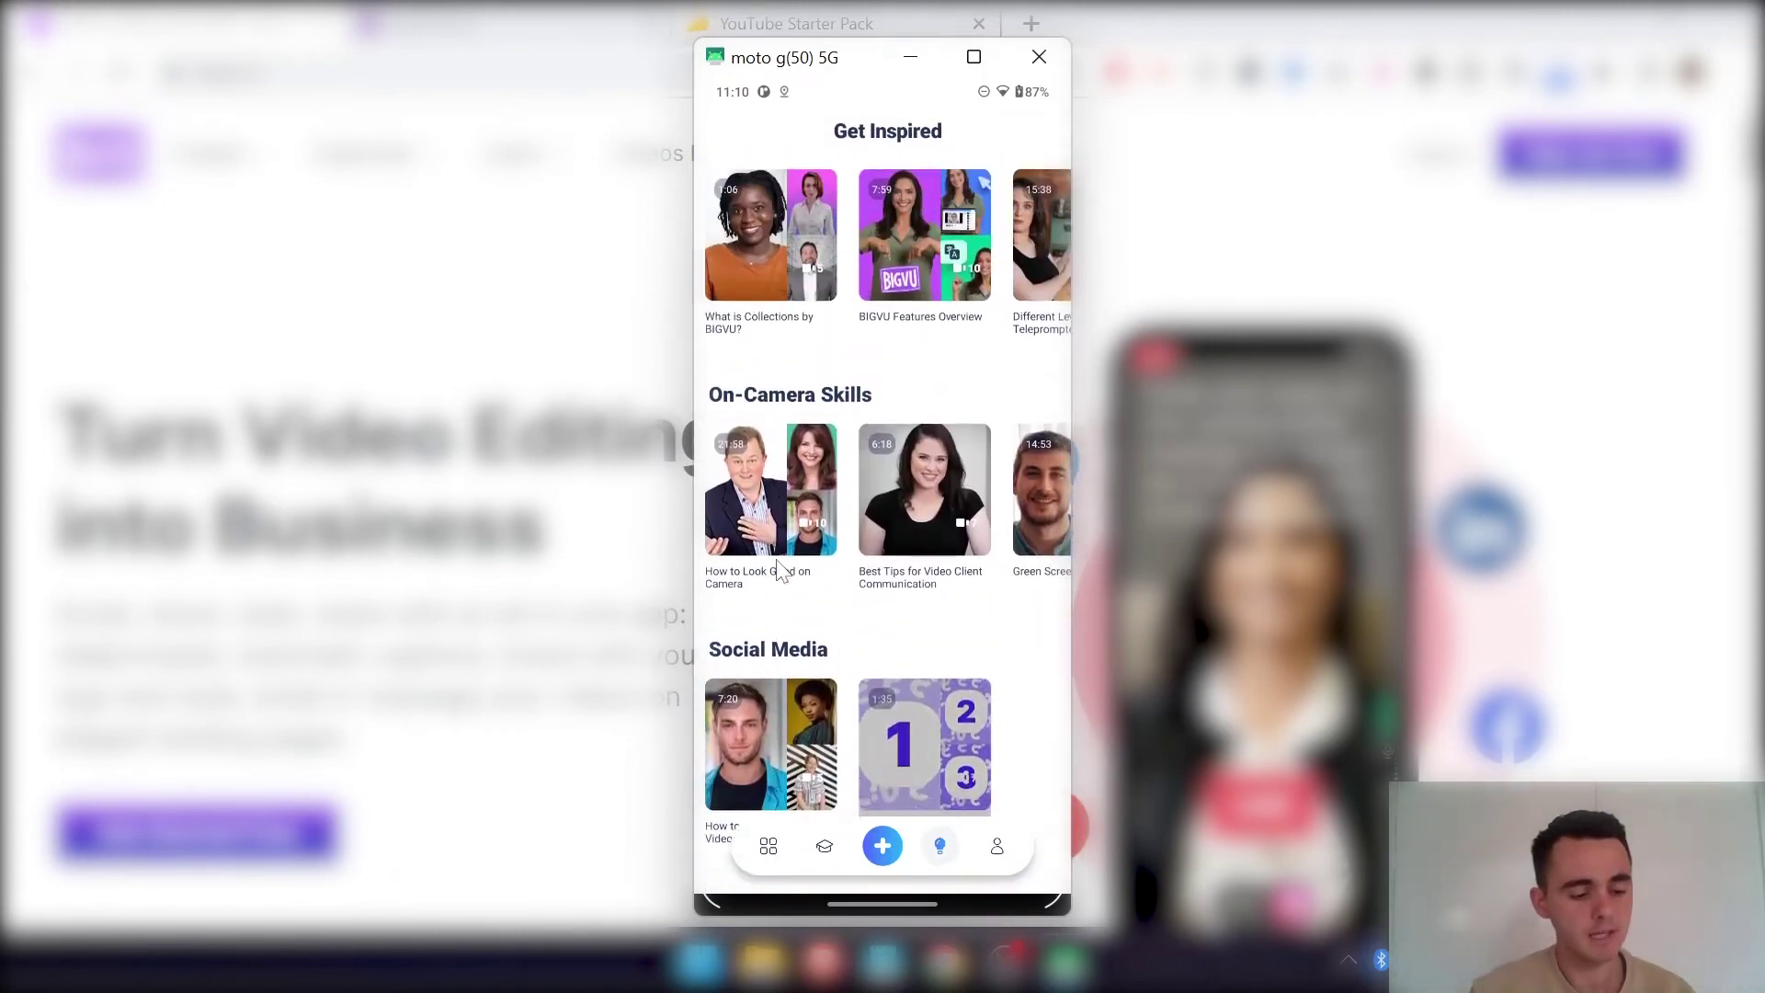
pyautogui.scroll(-3, 777, 563)
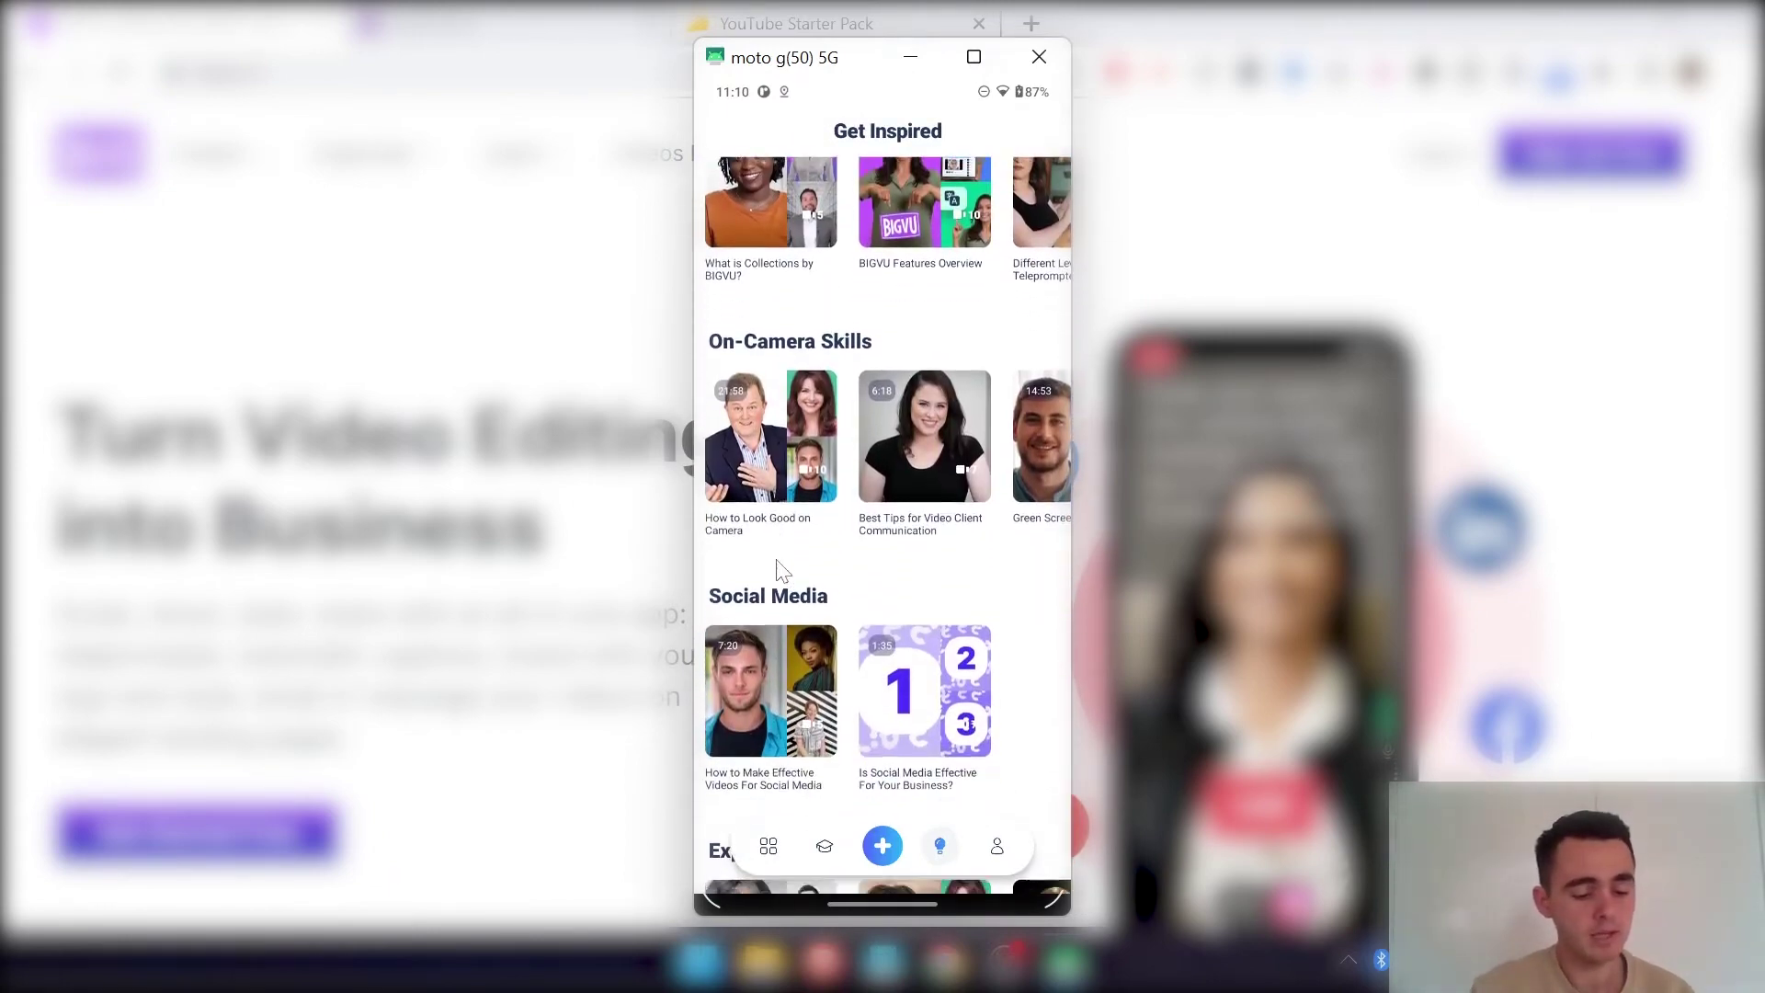
pyautogui.scroll(-10, 776, 559)
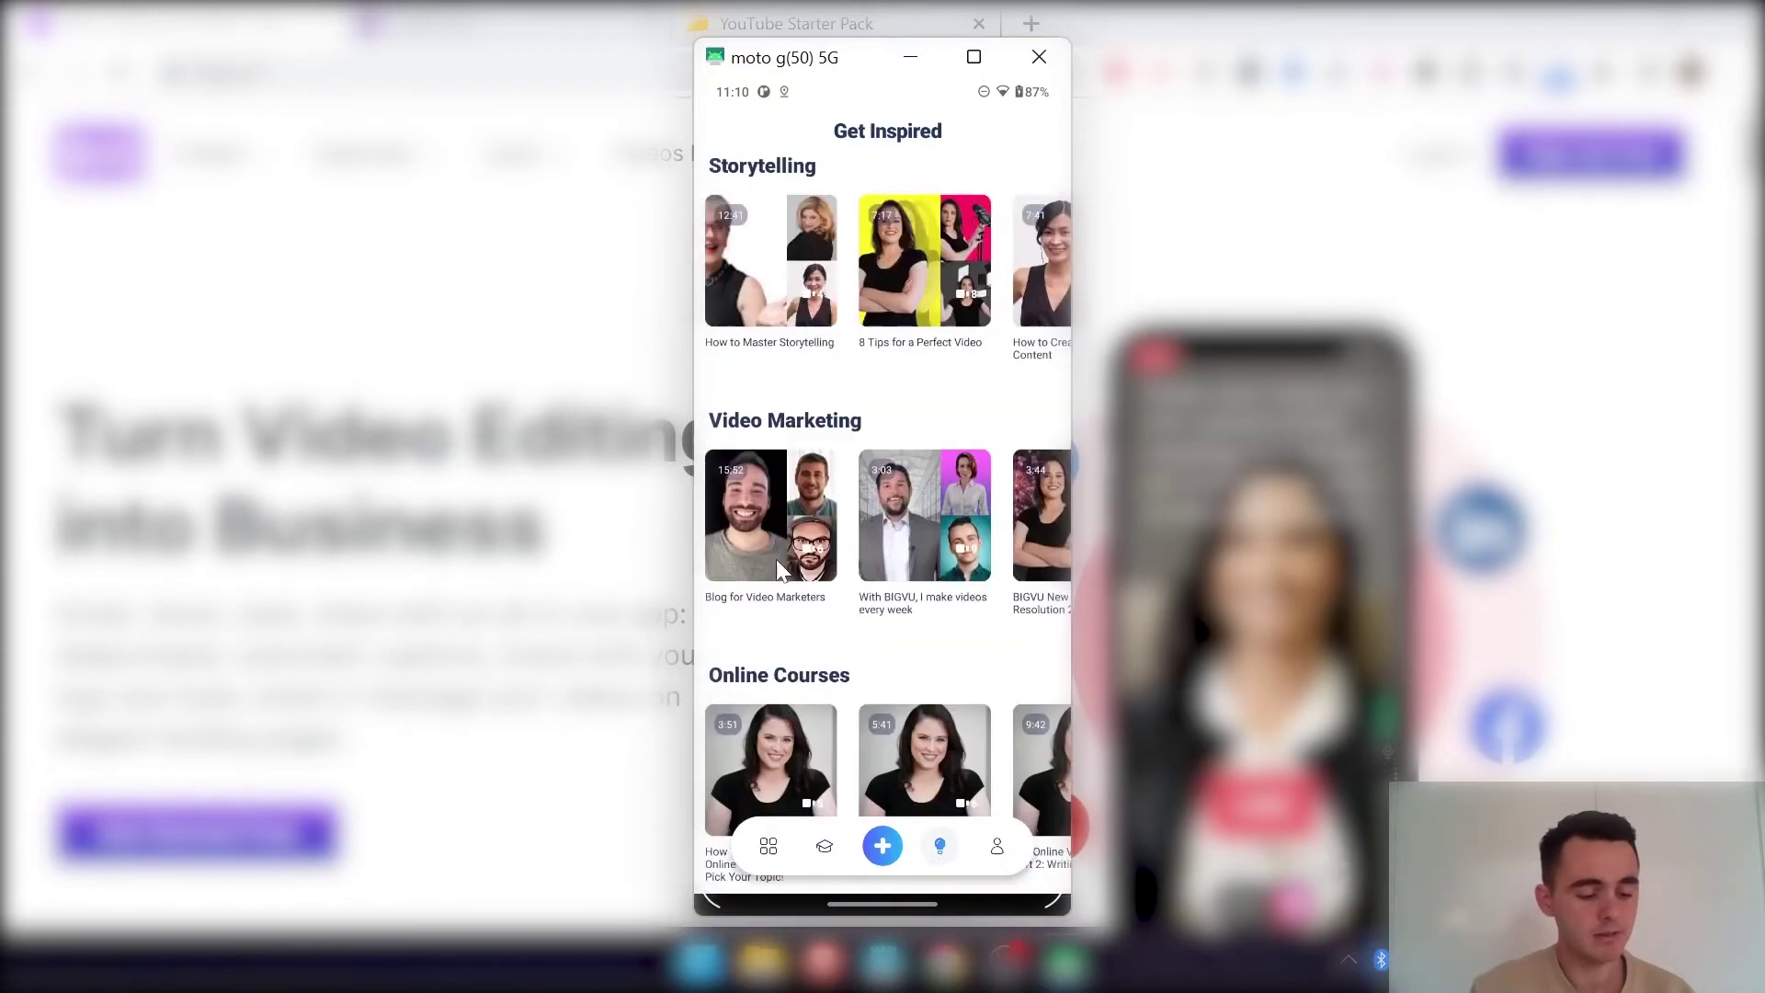
pyautogui.scroll(15, 776, 559)
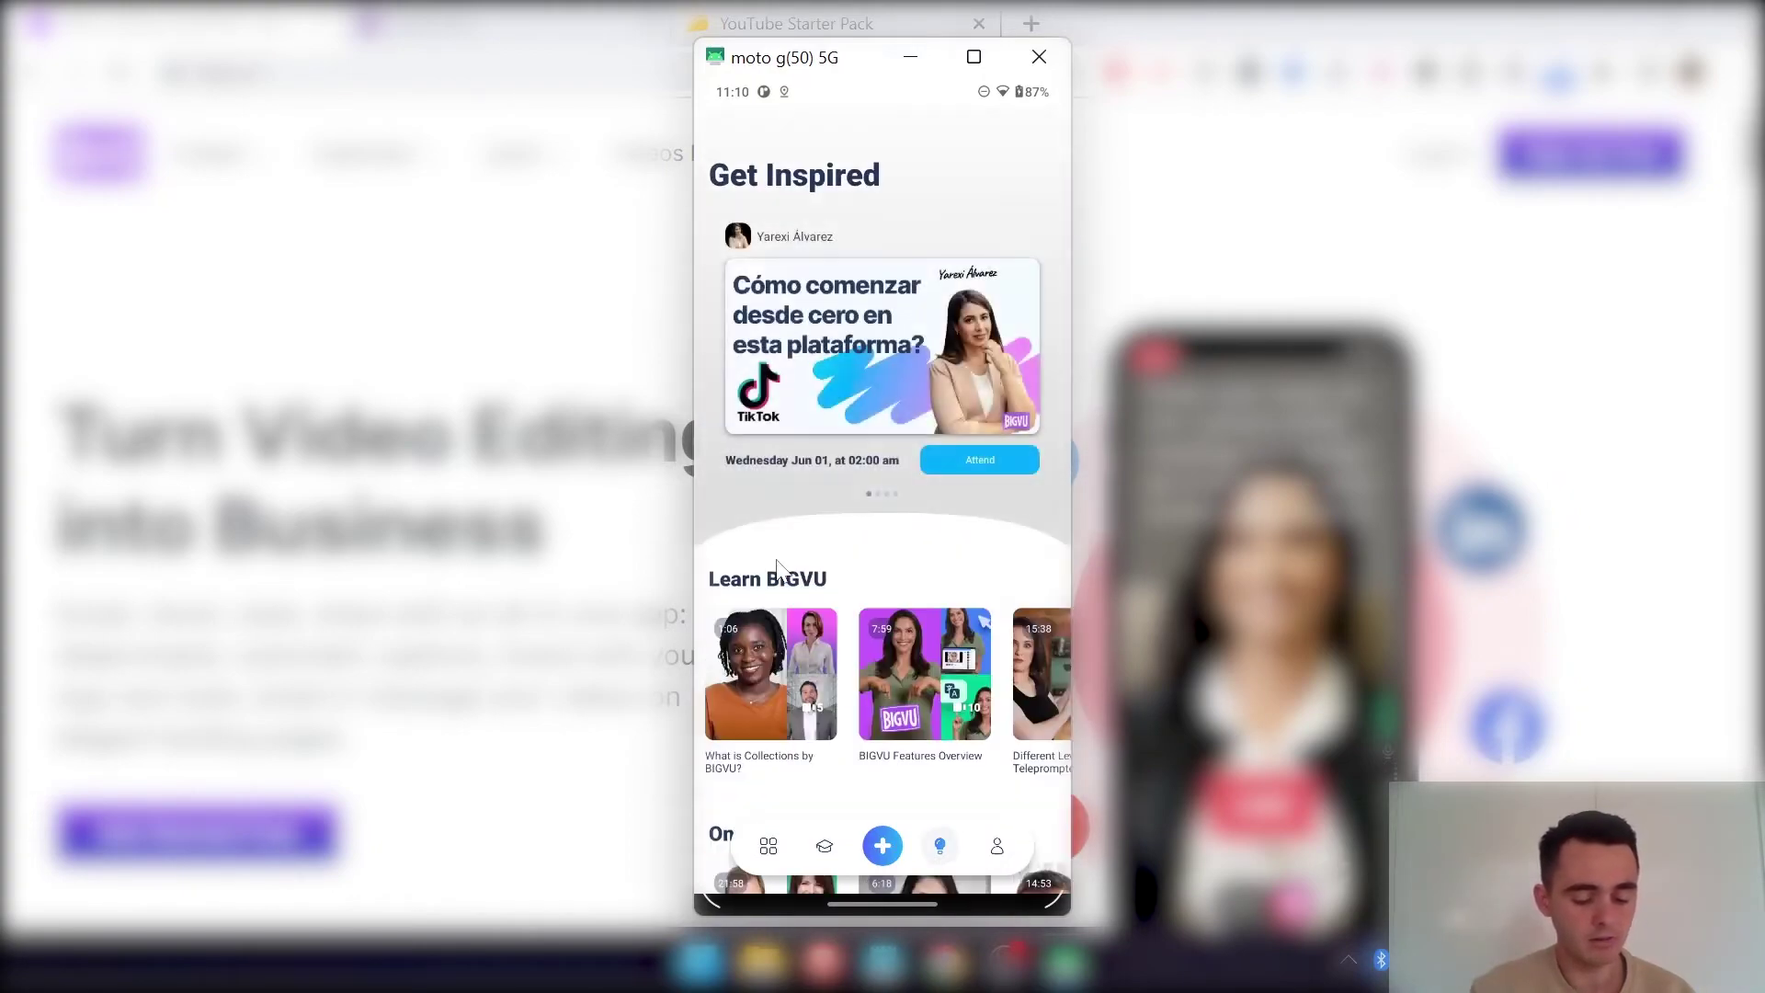
# Step: Go to Teleprompter Settings from the profile page and show the Left/Center/Right Text Position choices
pyautogui.click(997, 846)
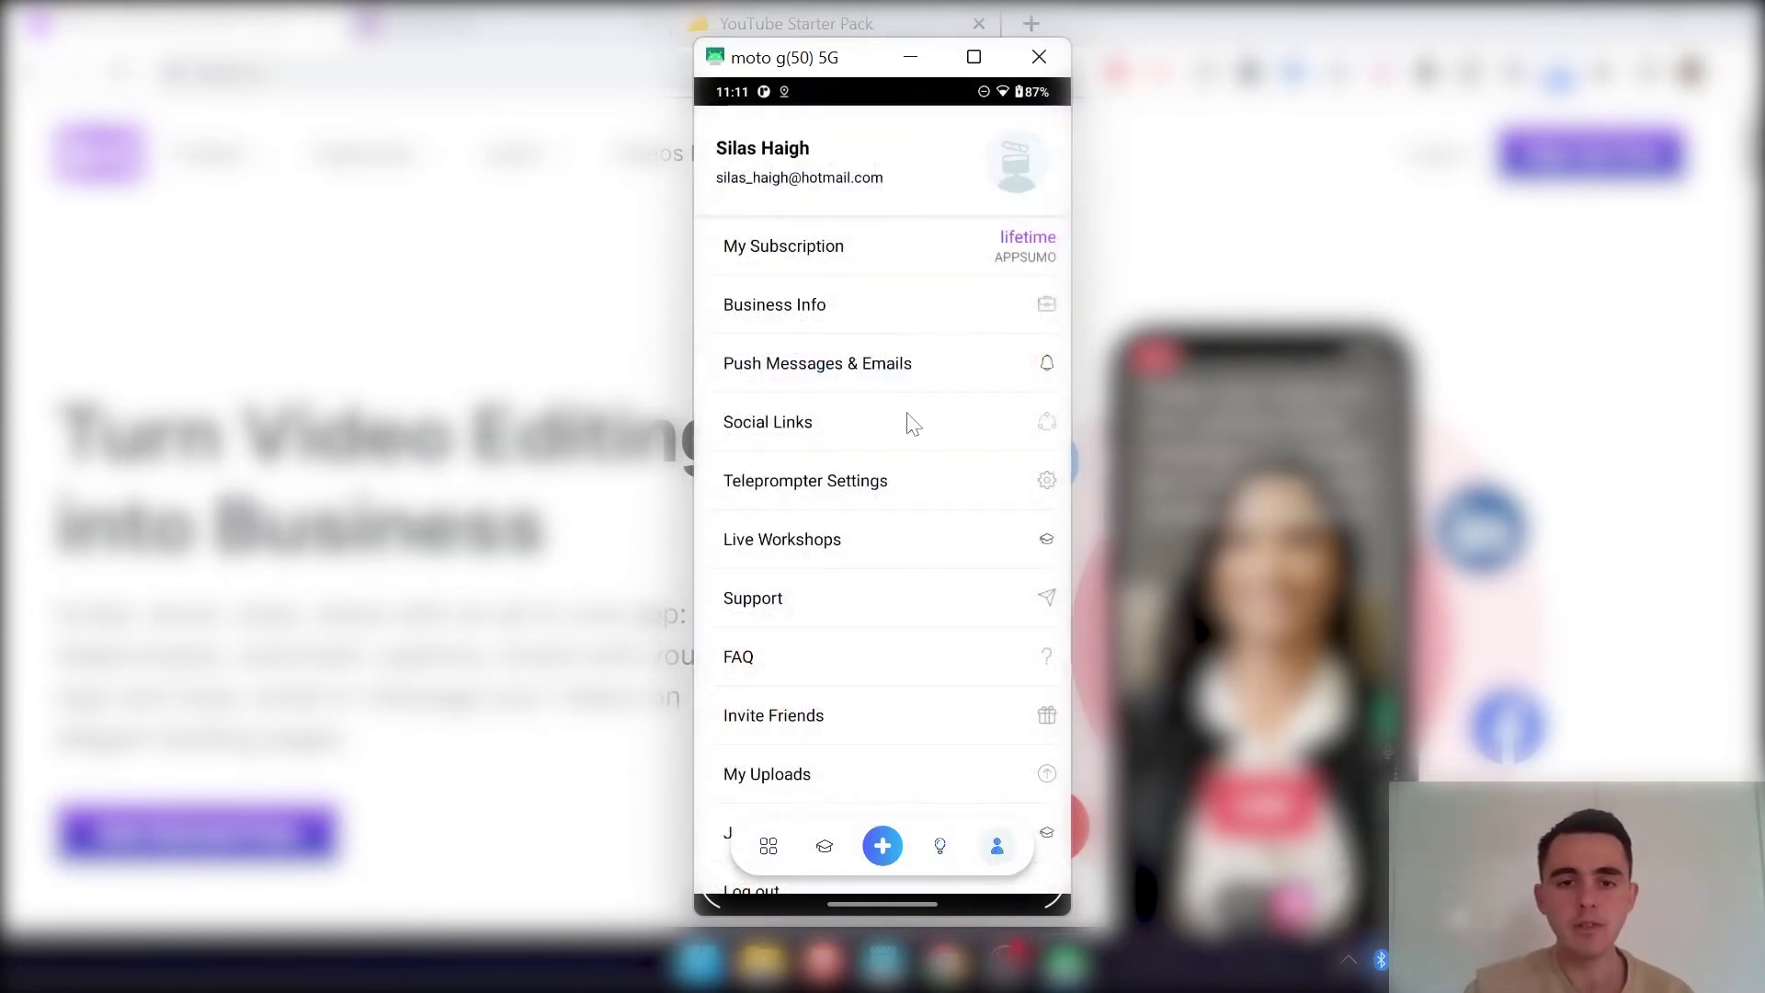
pyautogui.click(827, 472)
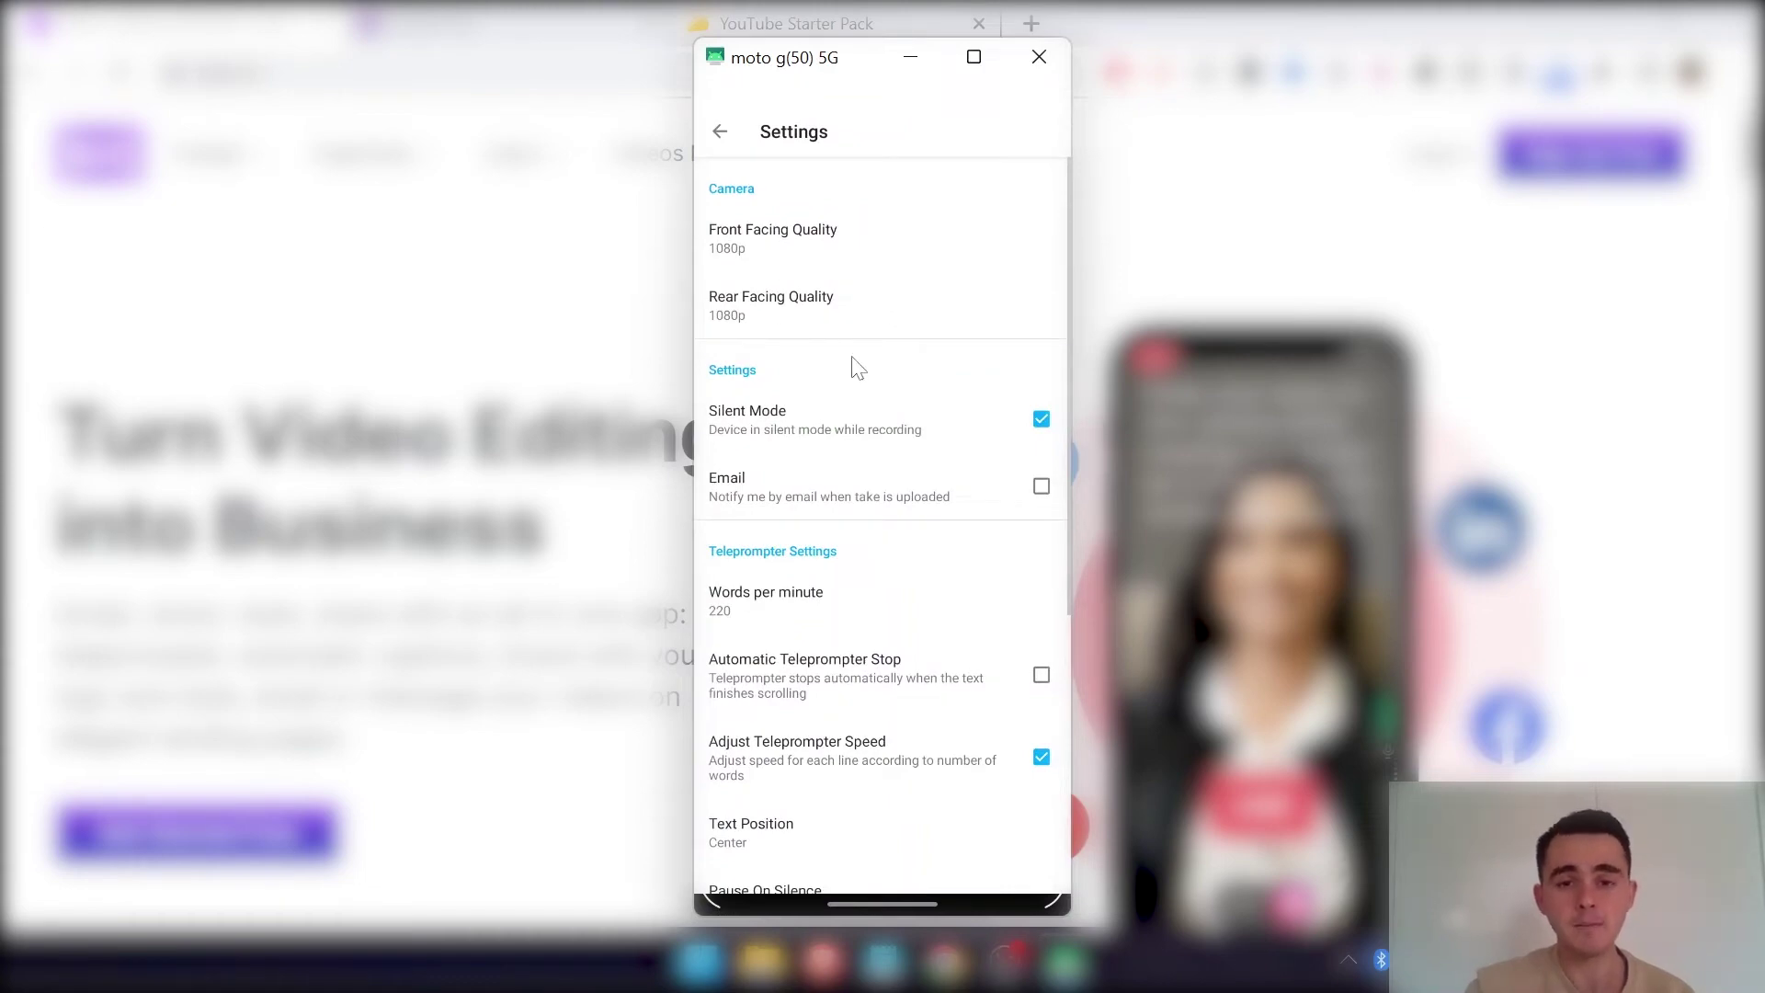
pyautogui.scroll(-1, 852, 363)
pyautogui.scroll(-1, 853, 363)
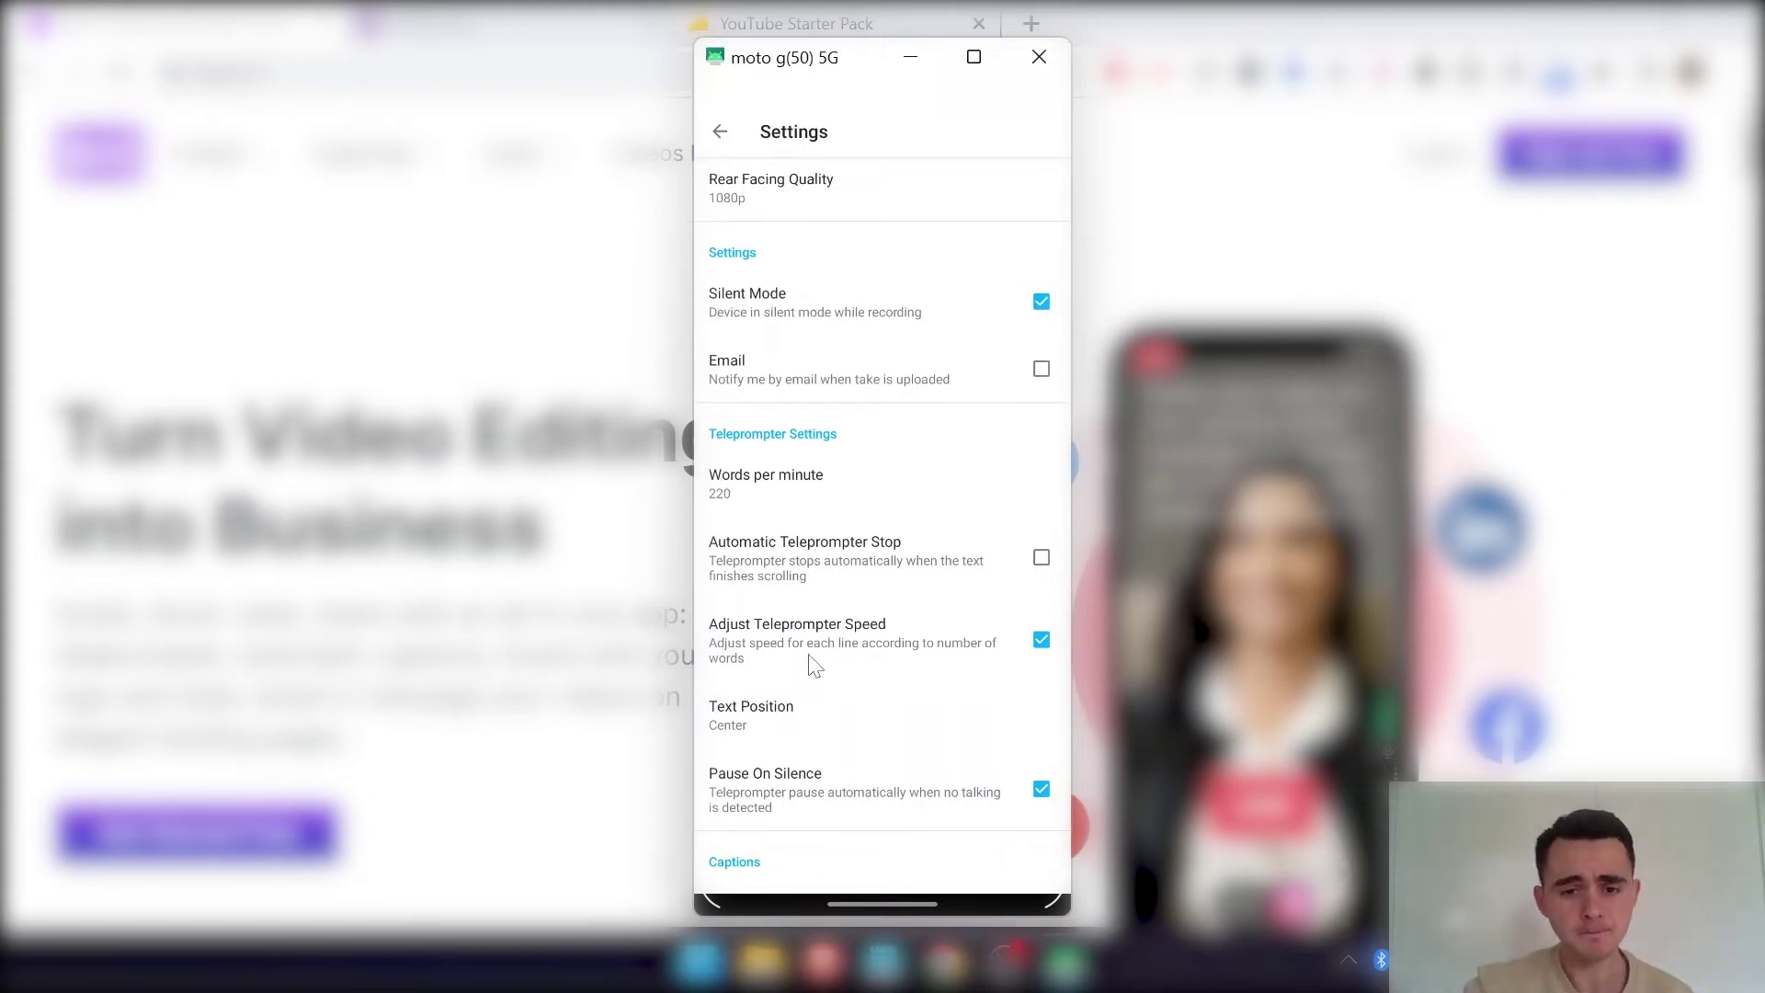
pyautogui.click(759, 720)
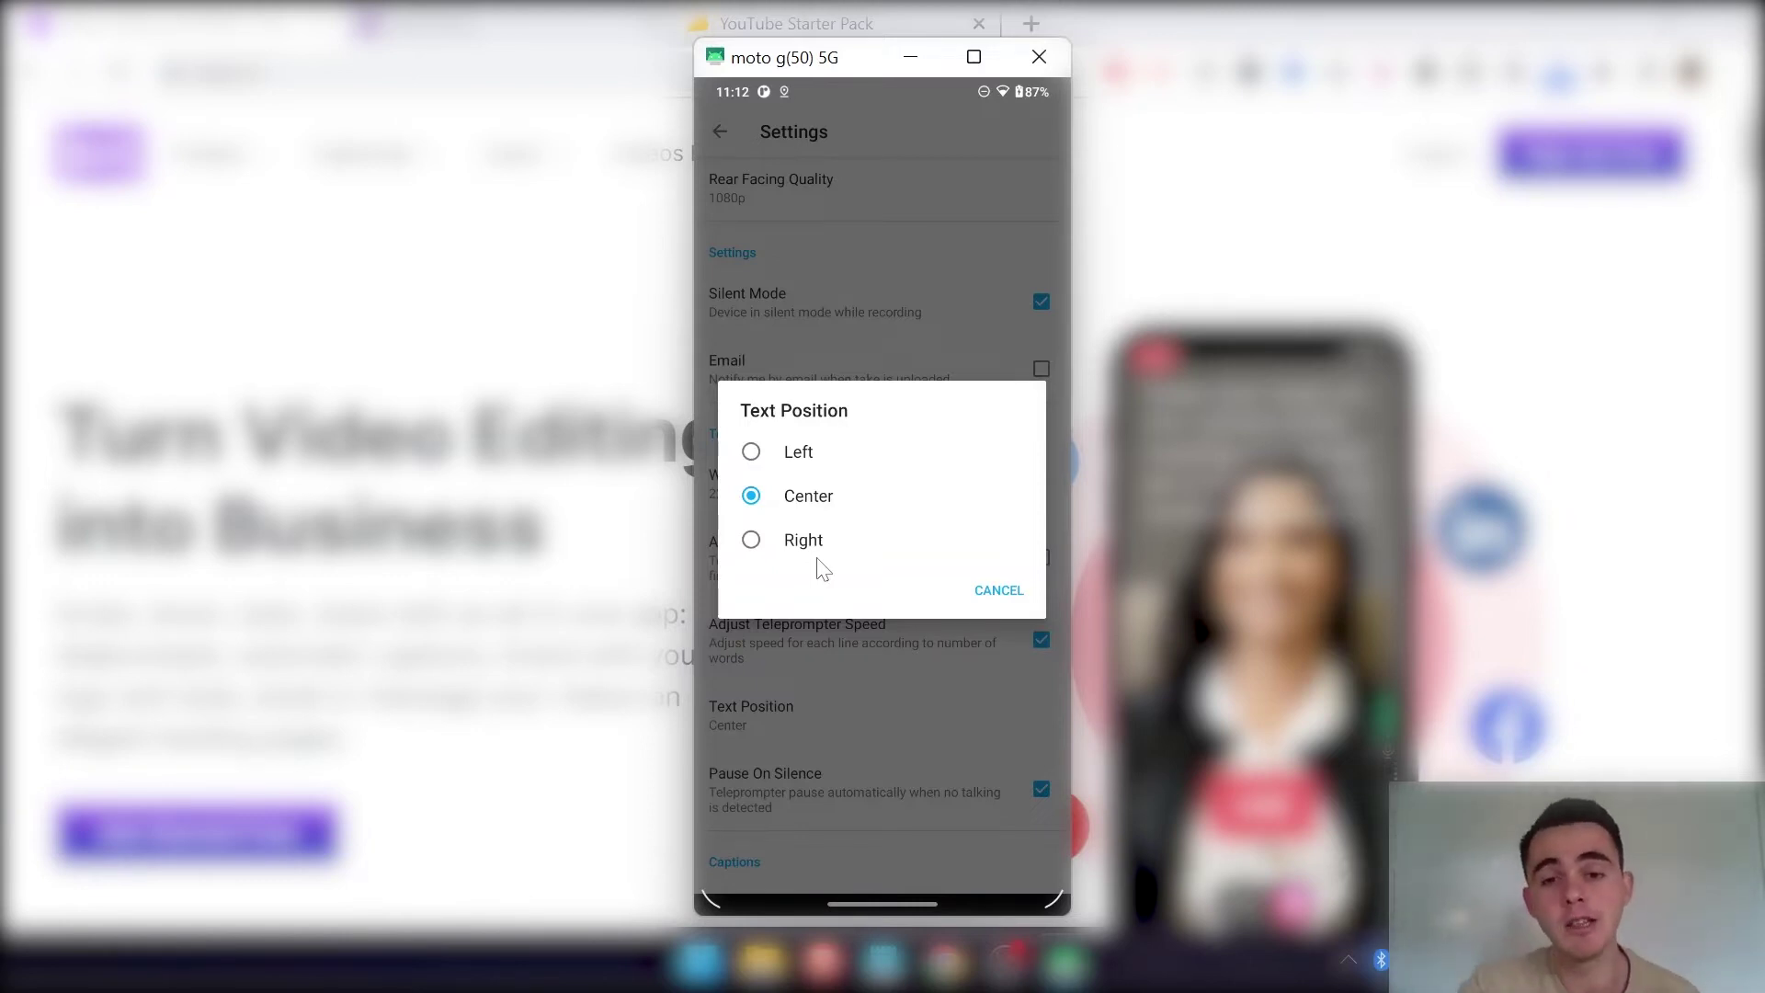
pyautogui.click(996, 593)
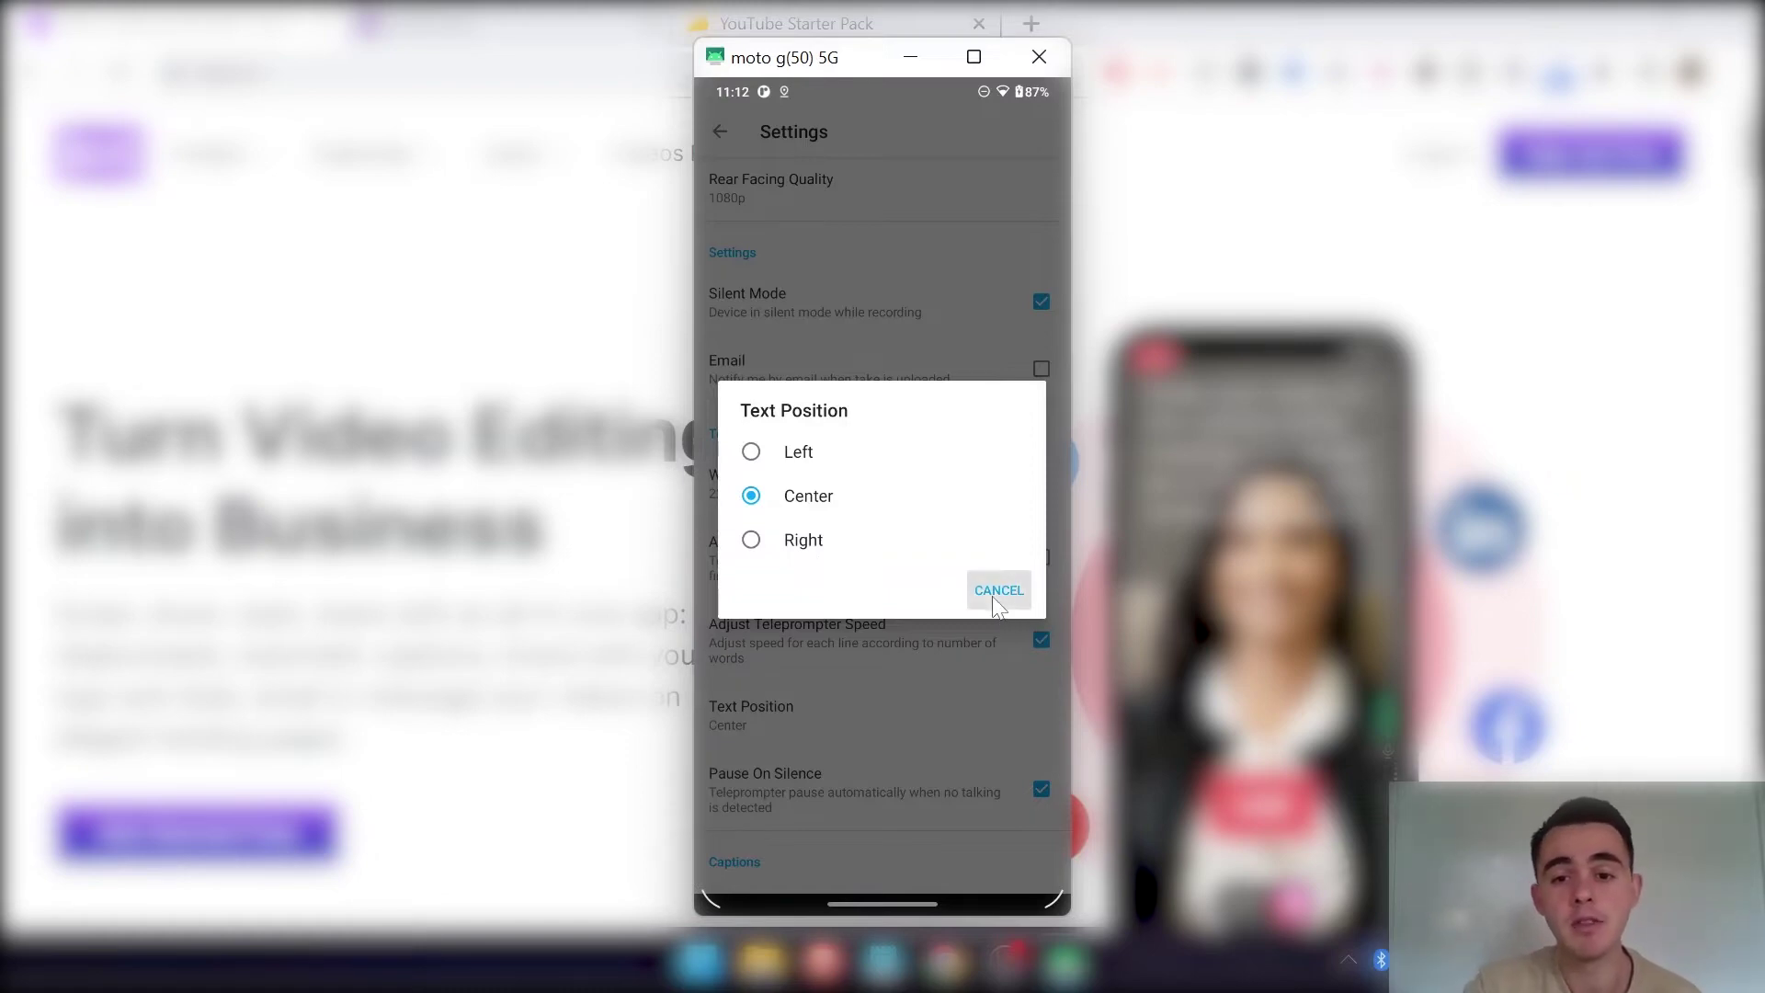
pyautogui.scroll(-2, 825, 664)
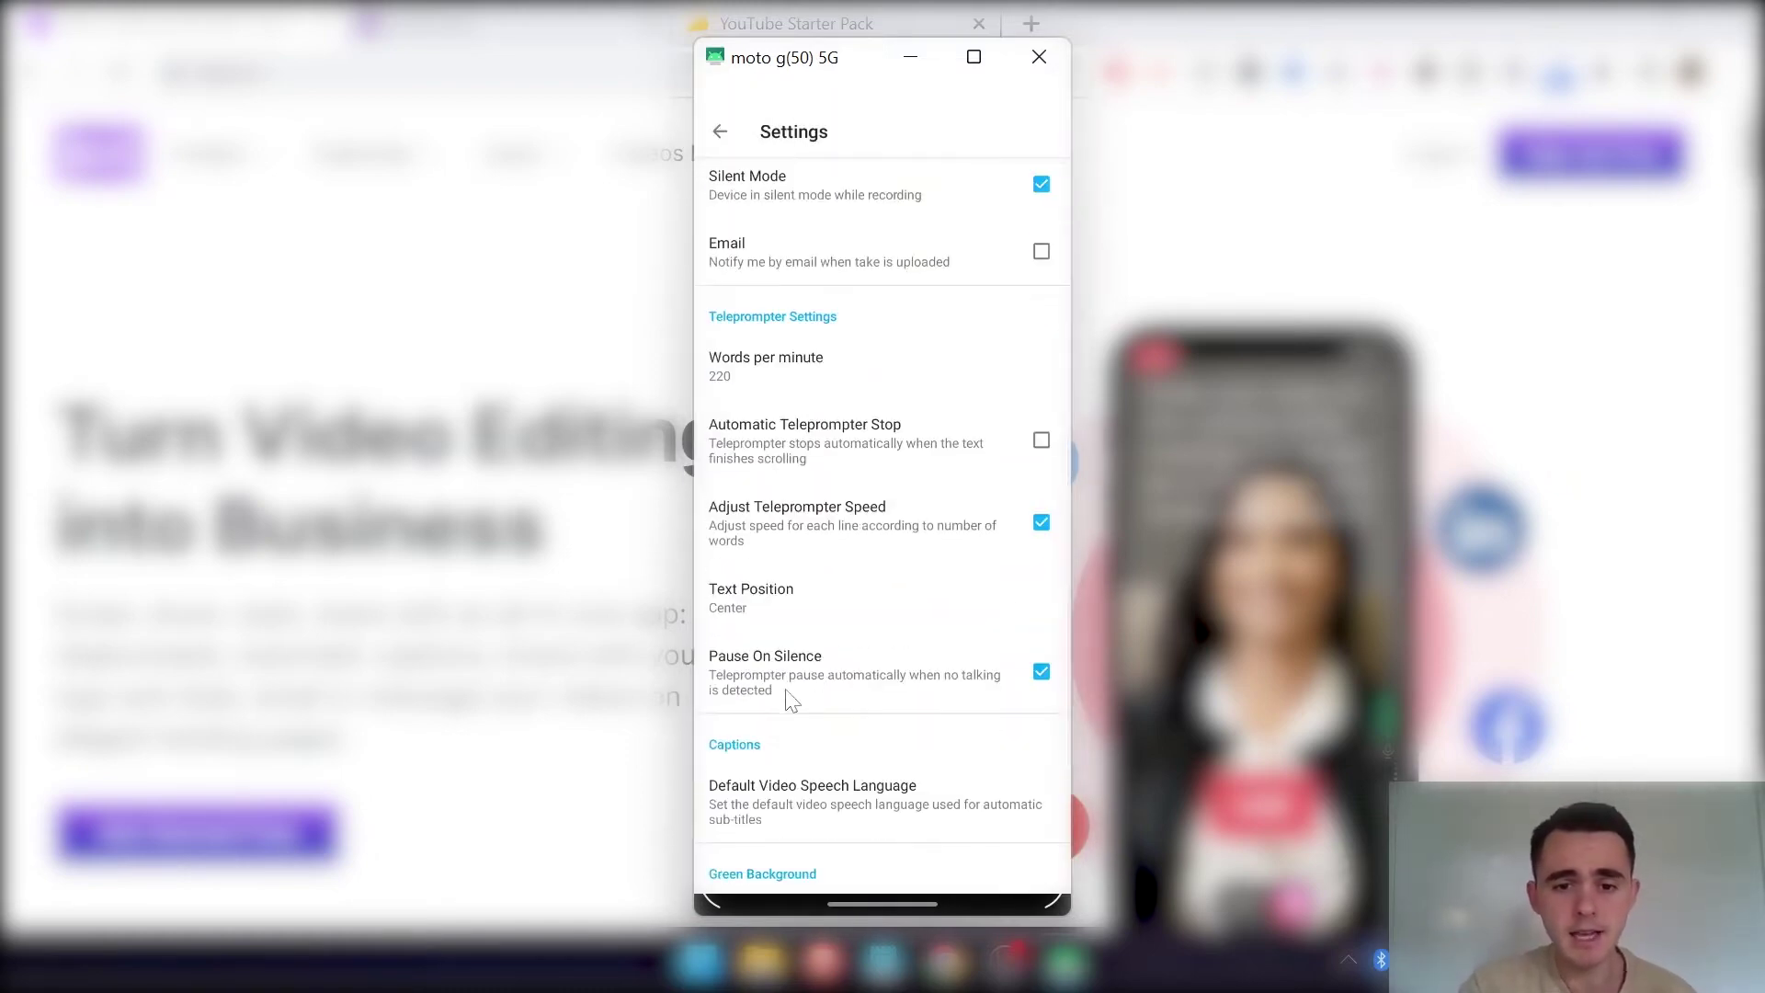
pyautogui.scroll(-1, 790, 699)
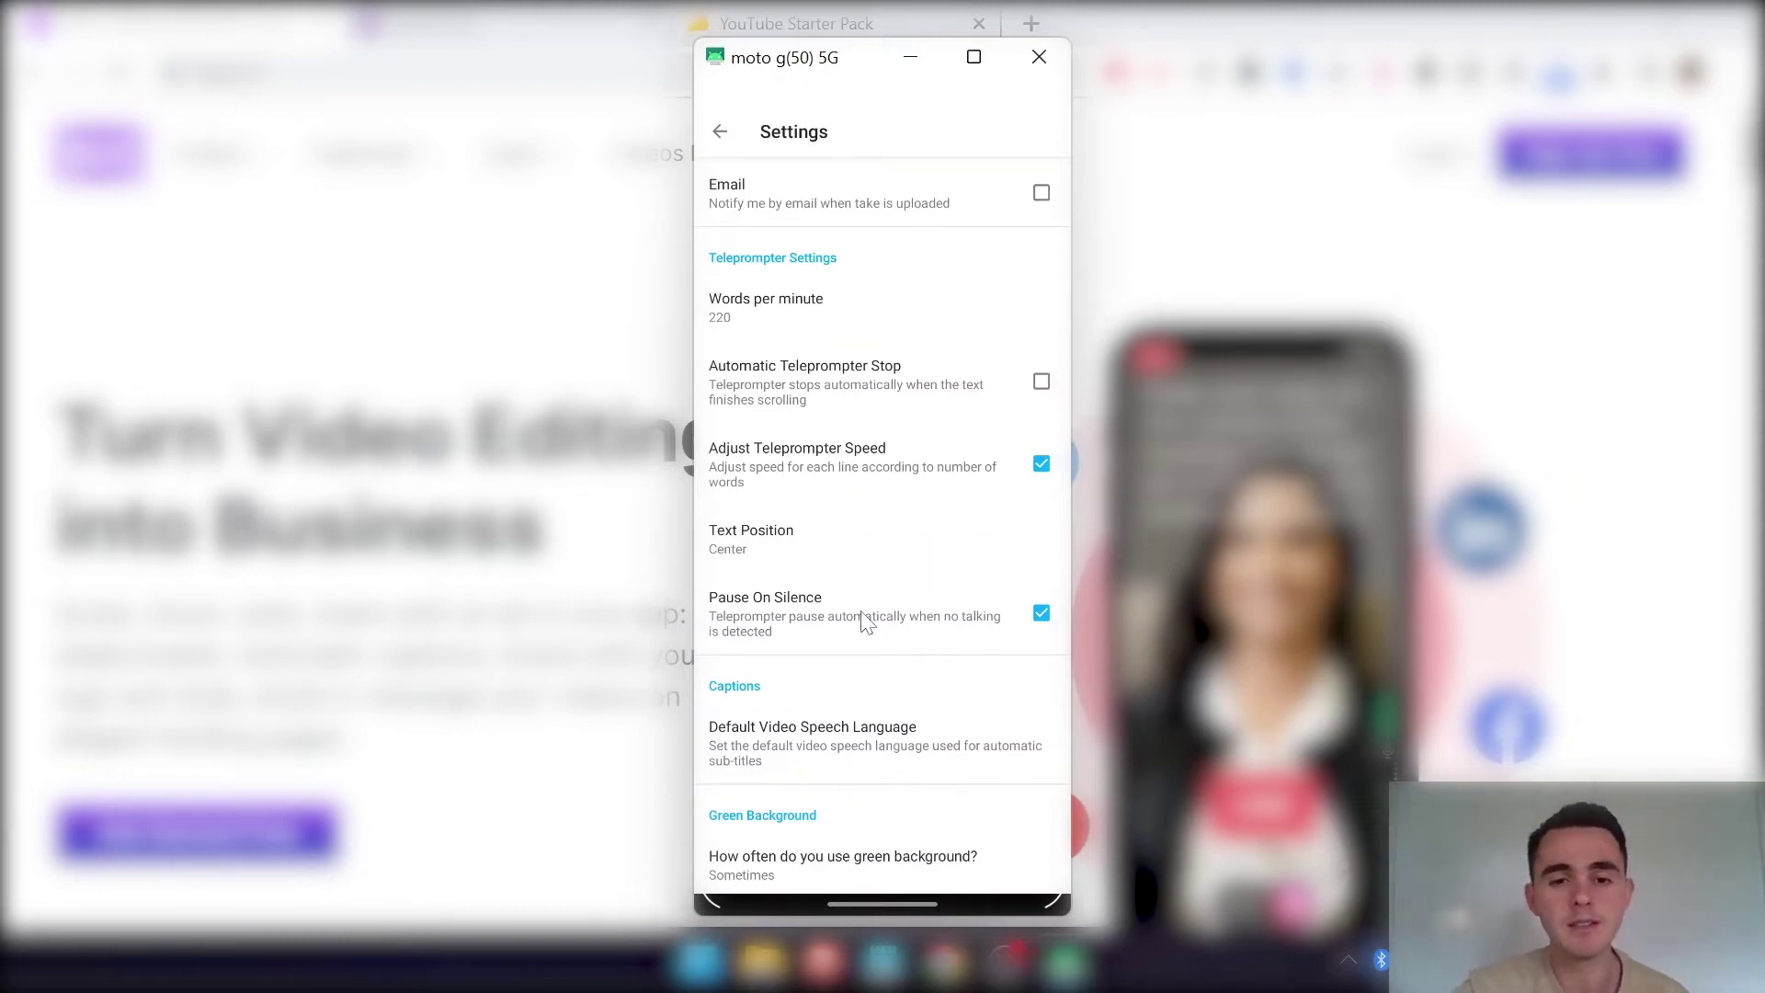
pyautogui.scroll(-2, 865, 622)
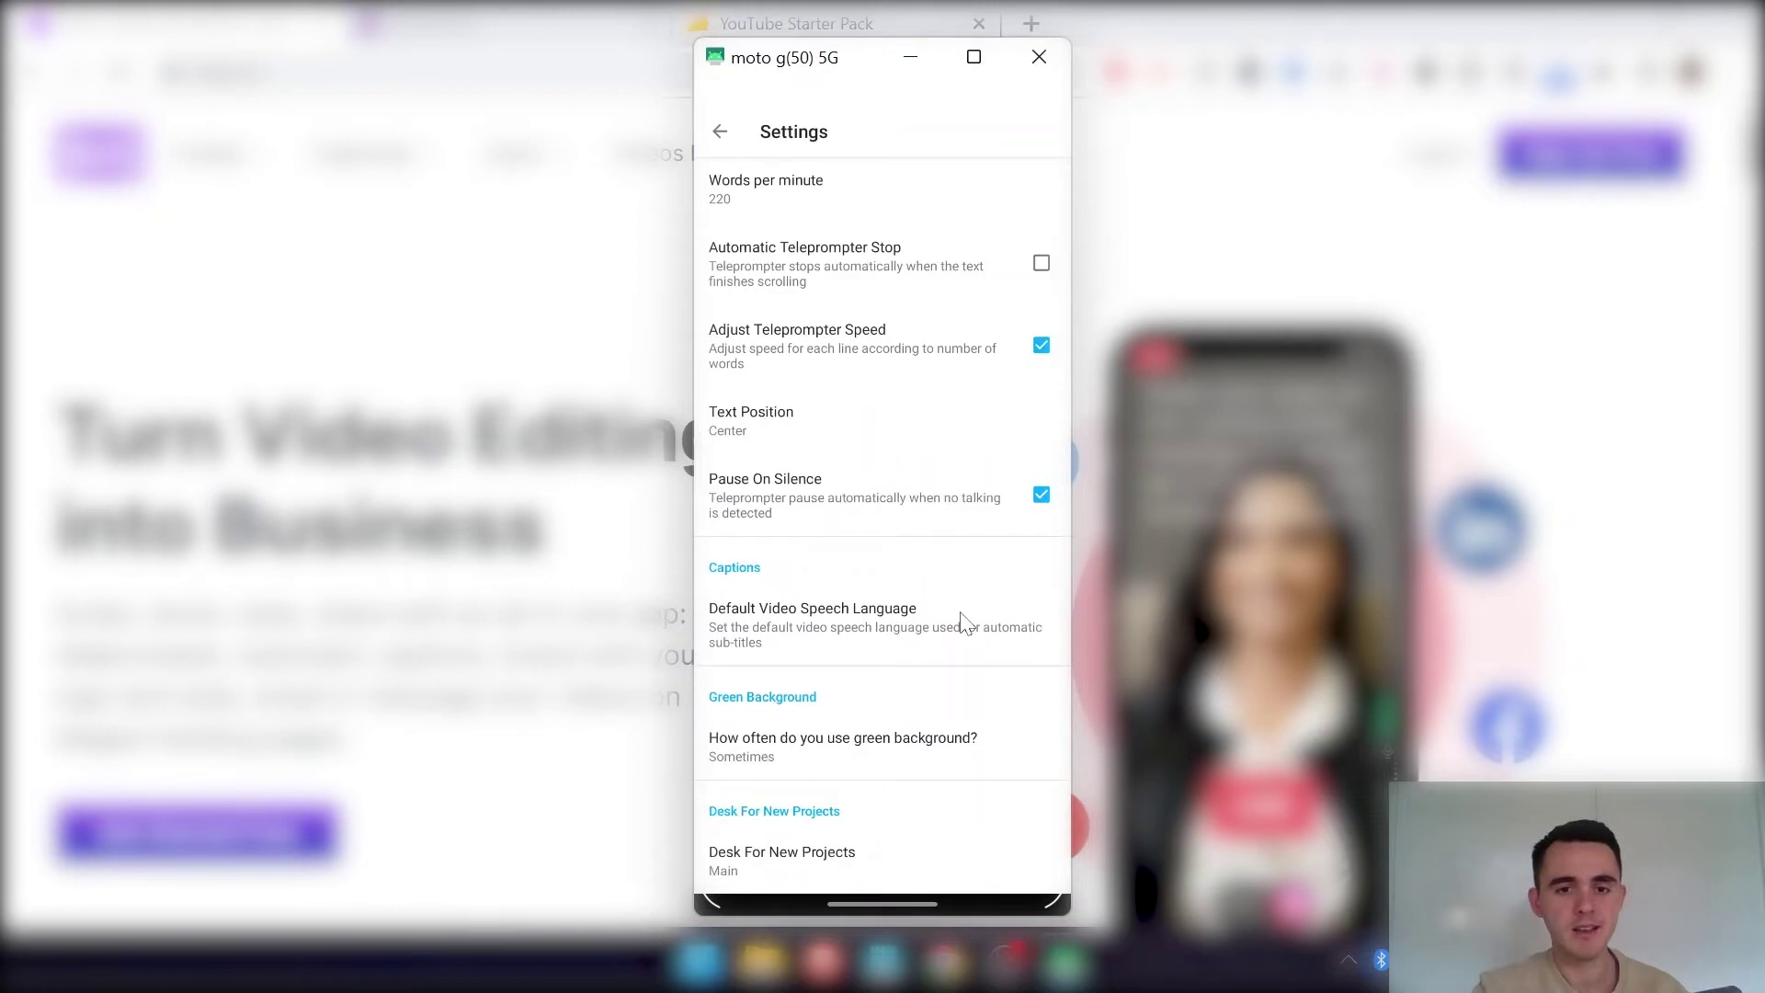
pyautogui.click(721, 134)
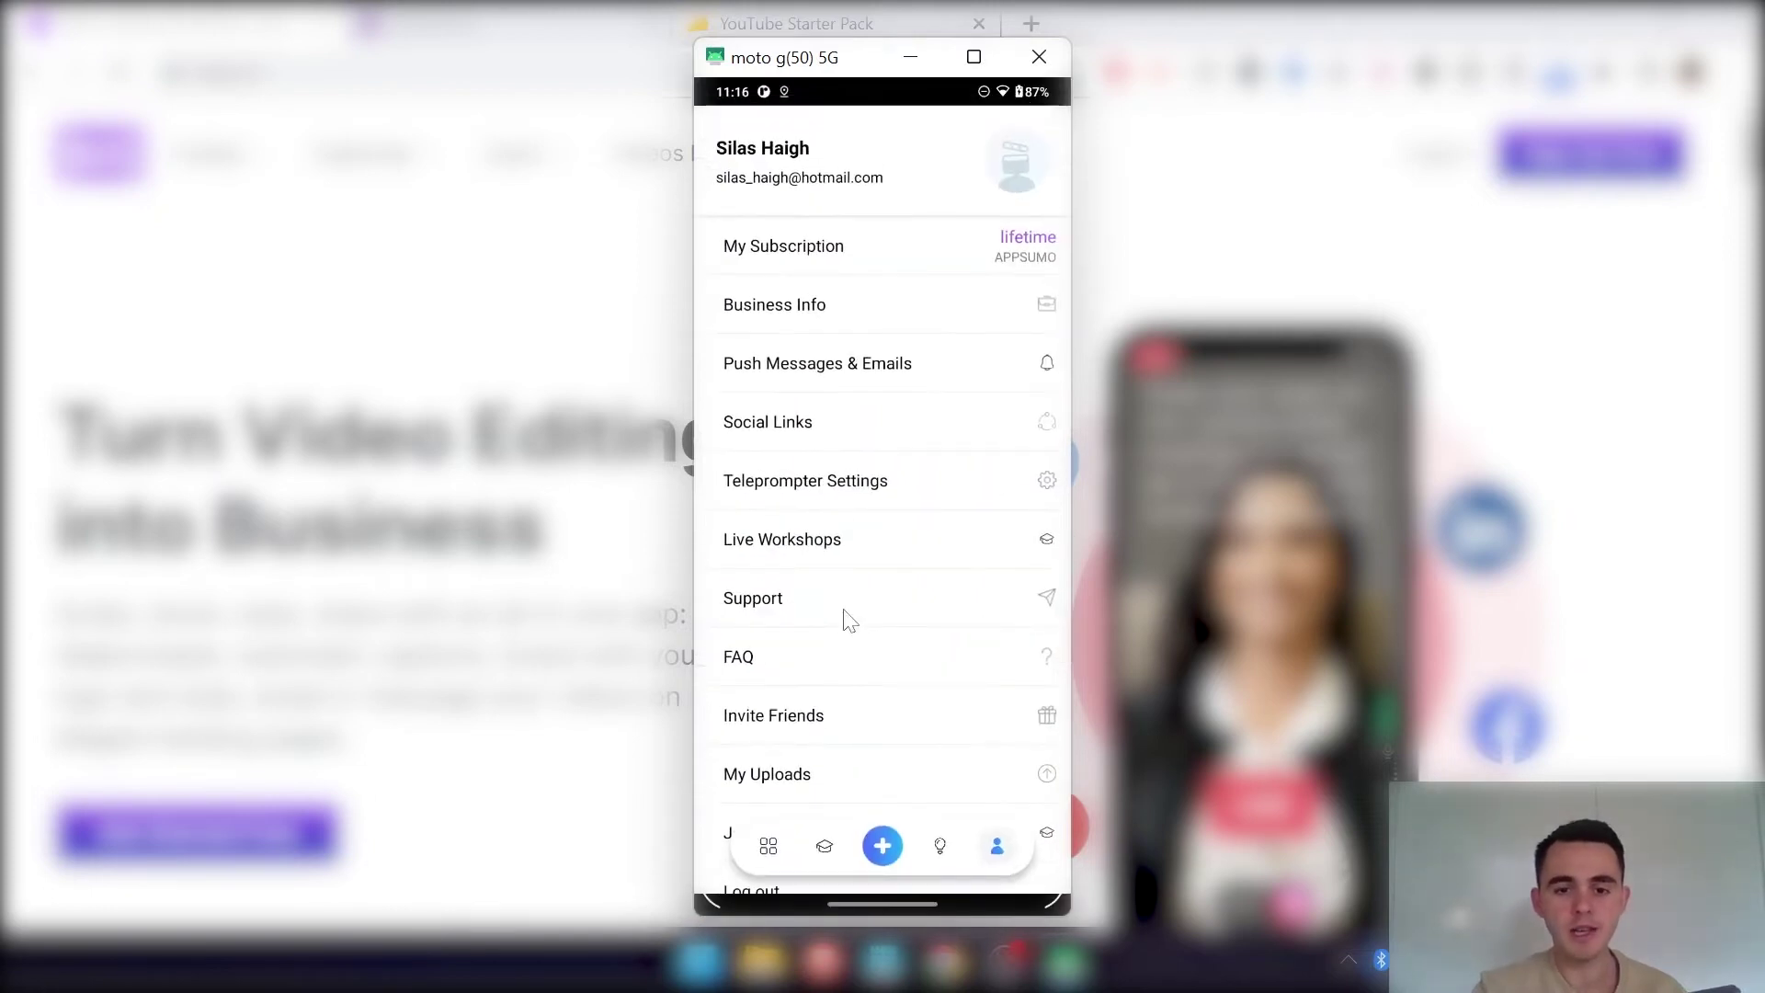
# Step: Open My first video with BIGVU from Projects, view its script, then return to its takes
pyautogui.click(768, 846)
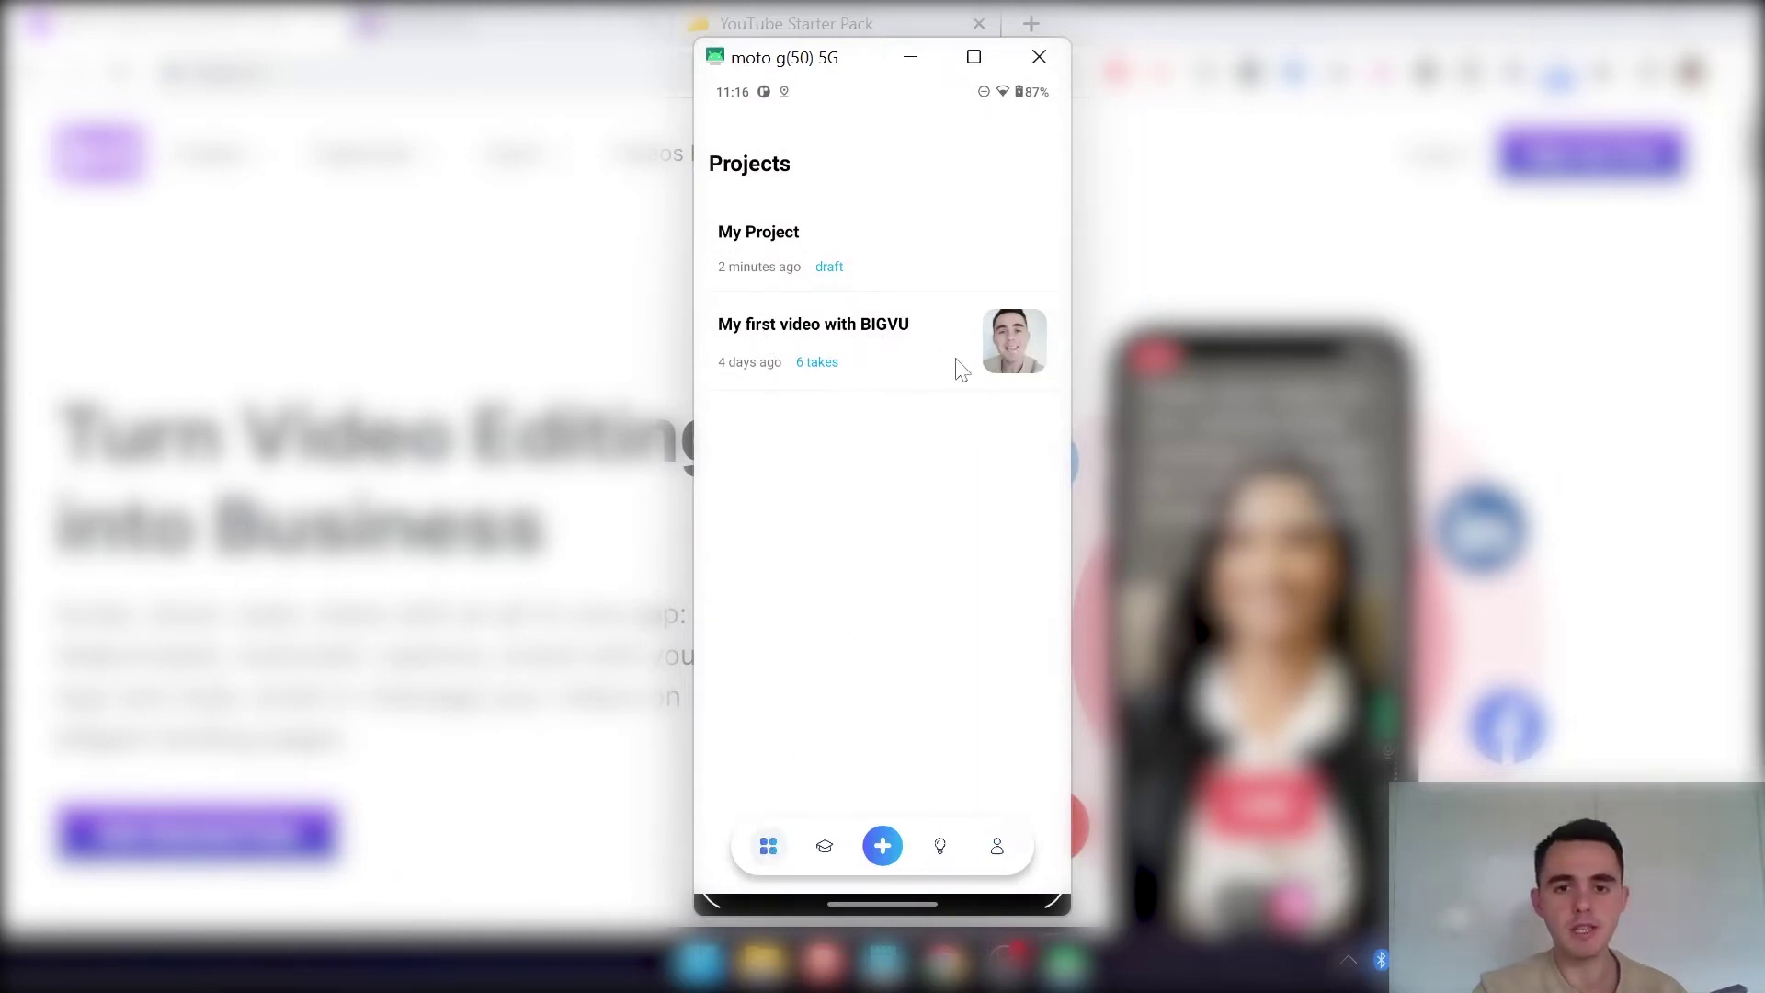
pyautogui.click(929, 344)
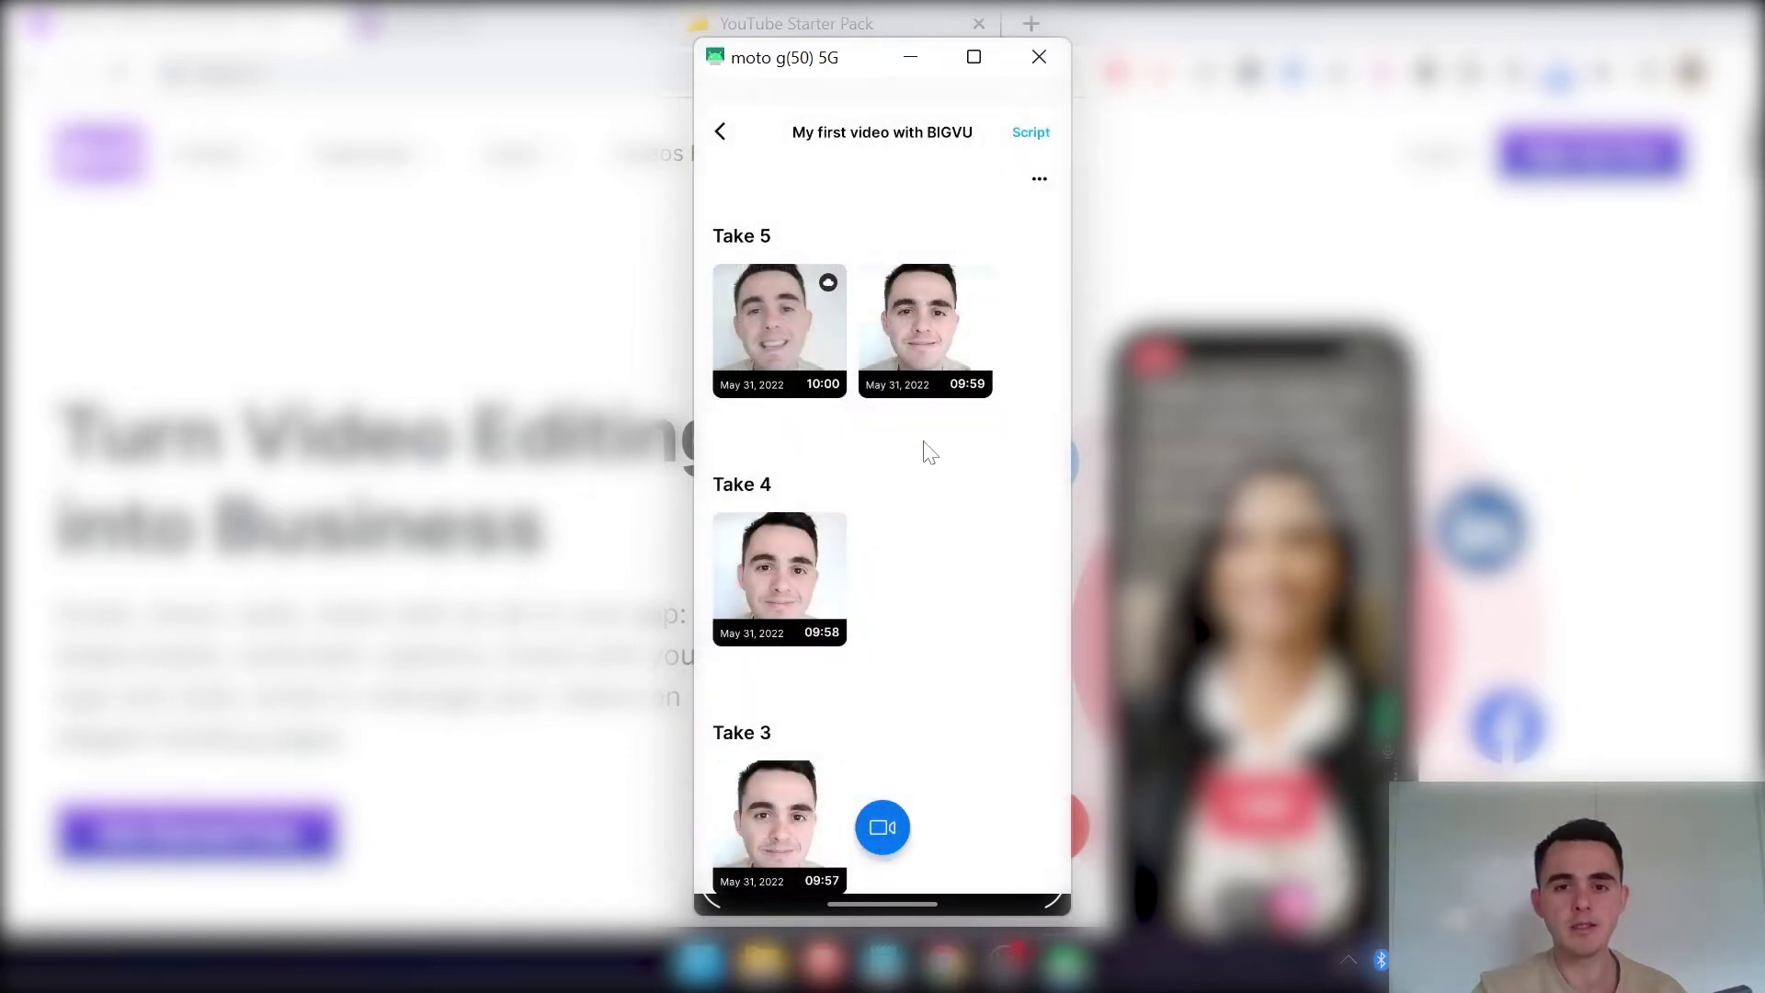
pyautogui.scroll(-8, 927, 450)
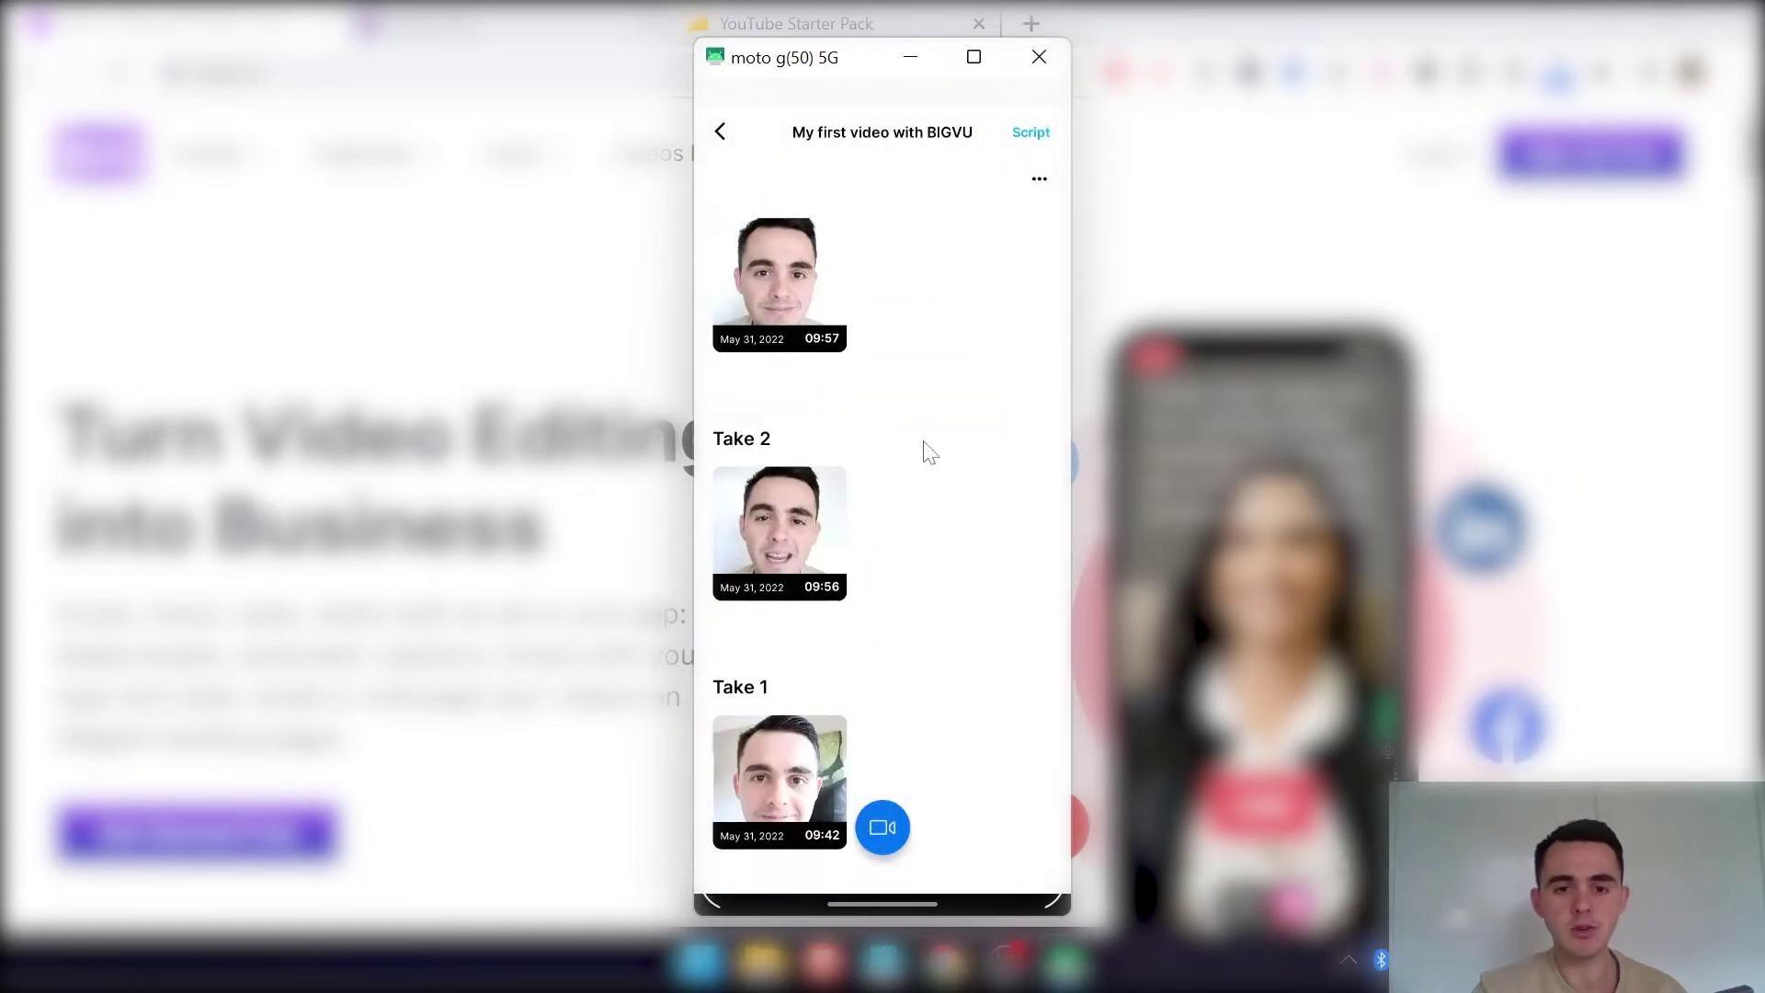
pyautogui.scroll(8, 929, 451)
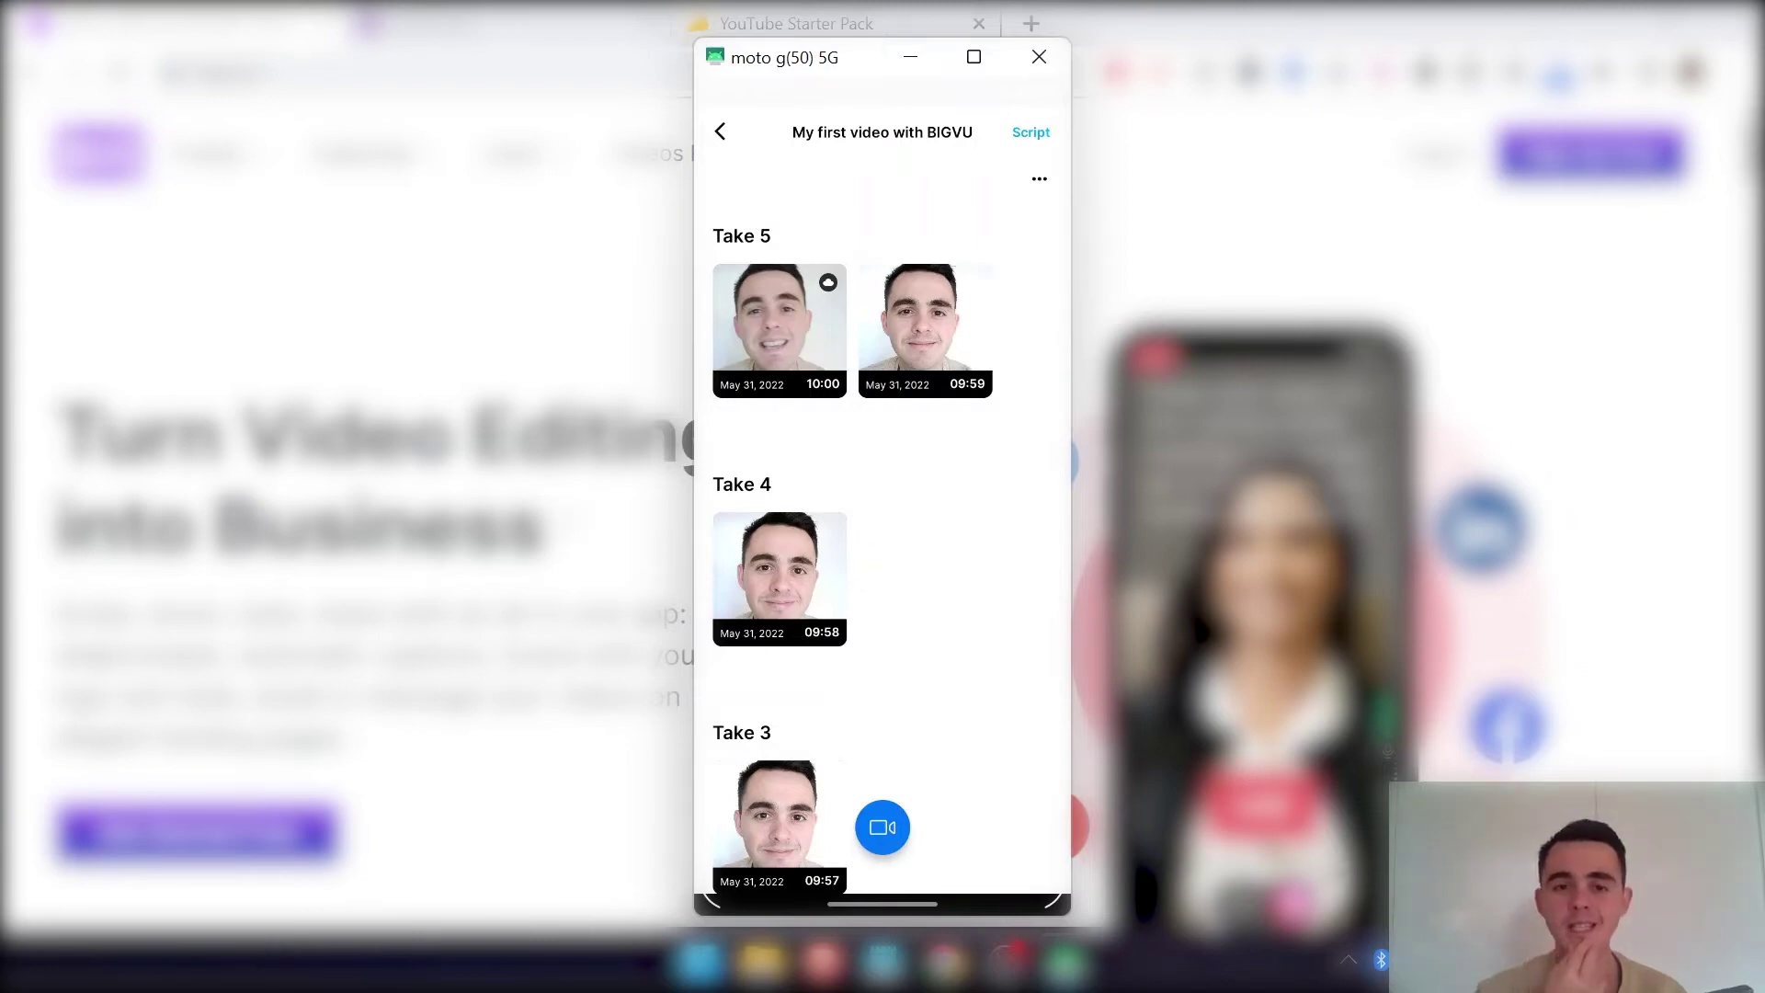
pyautogui.click(1030, 138)
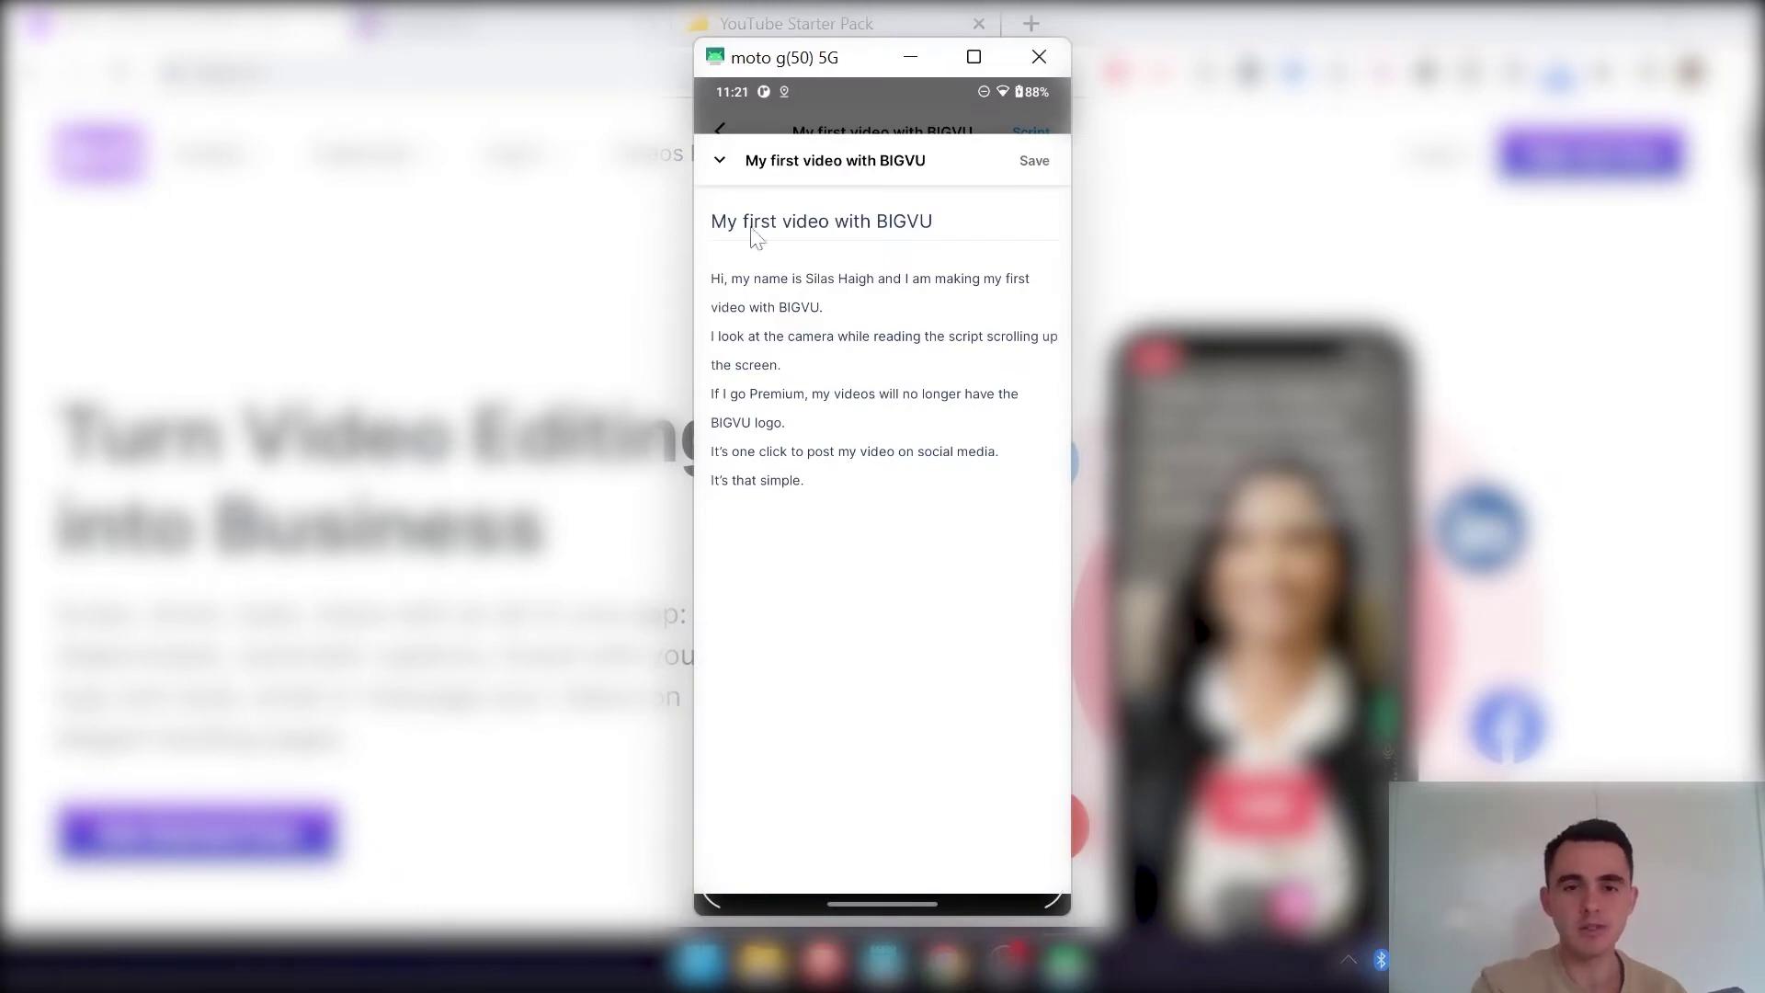
pyautogui.click(719, 161)
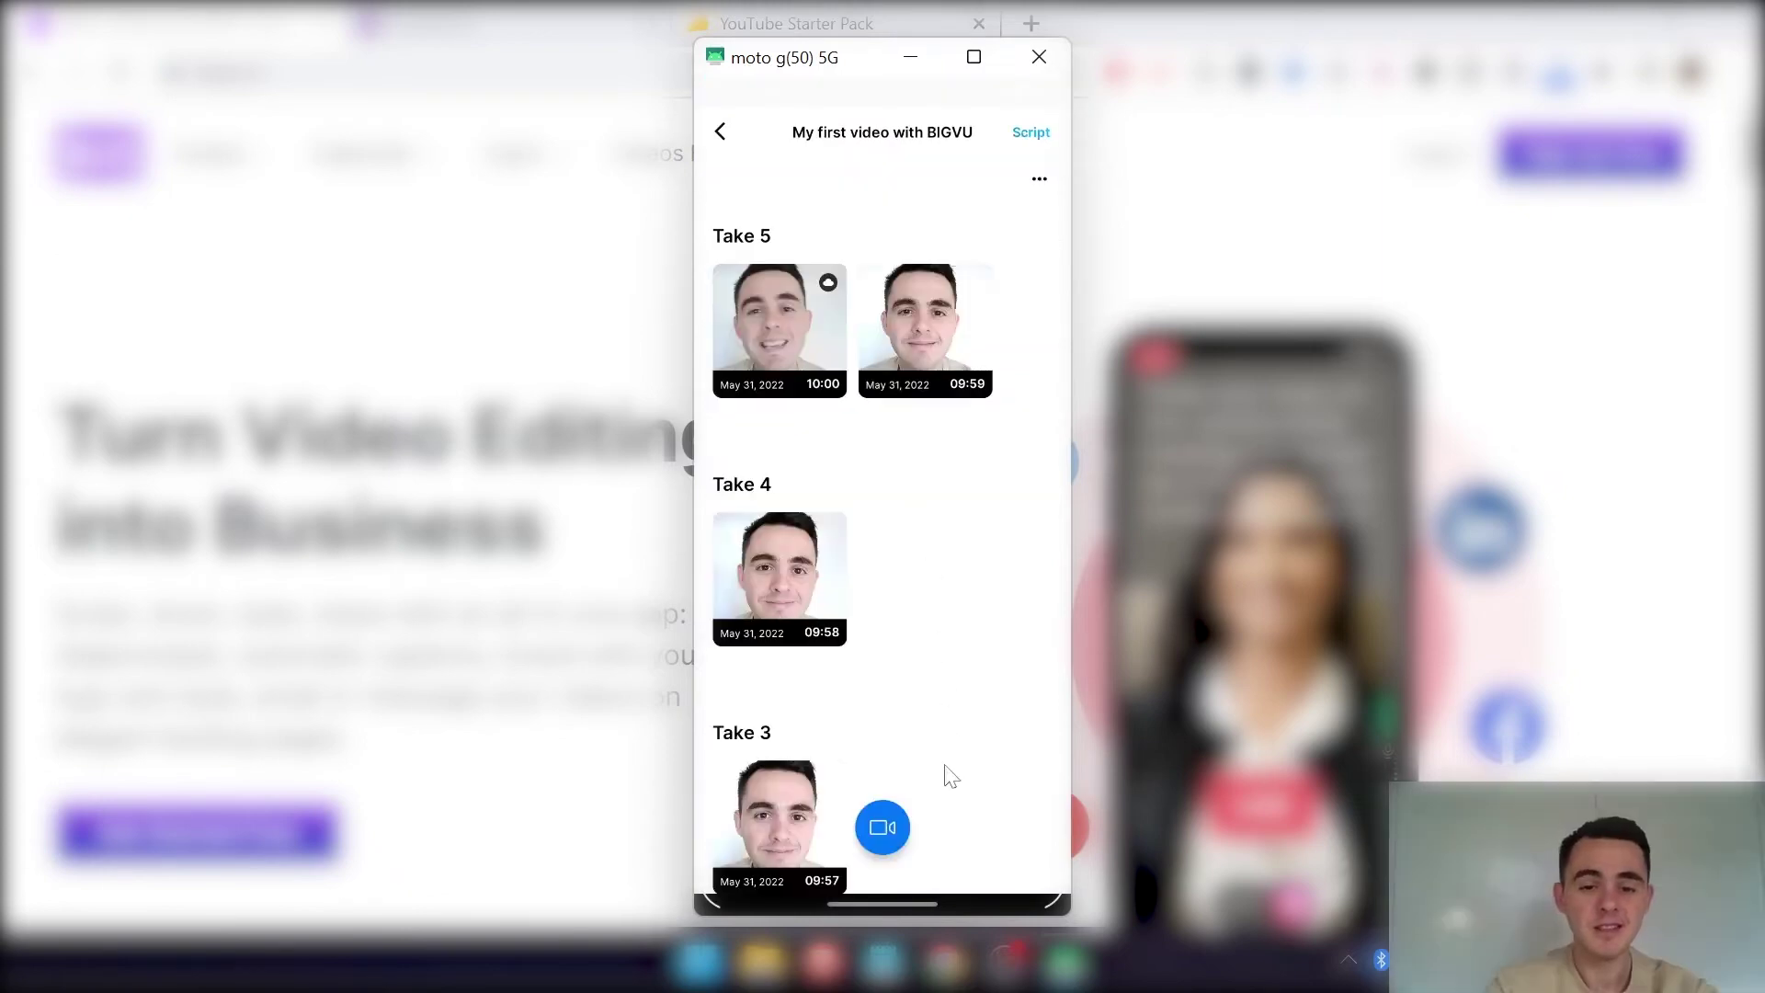
# Step: Start a new teleprompter take, narrow the script text box and enlarge the script text
pyautogui.click(894, 811)
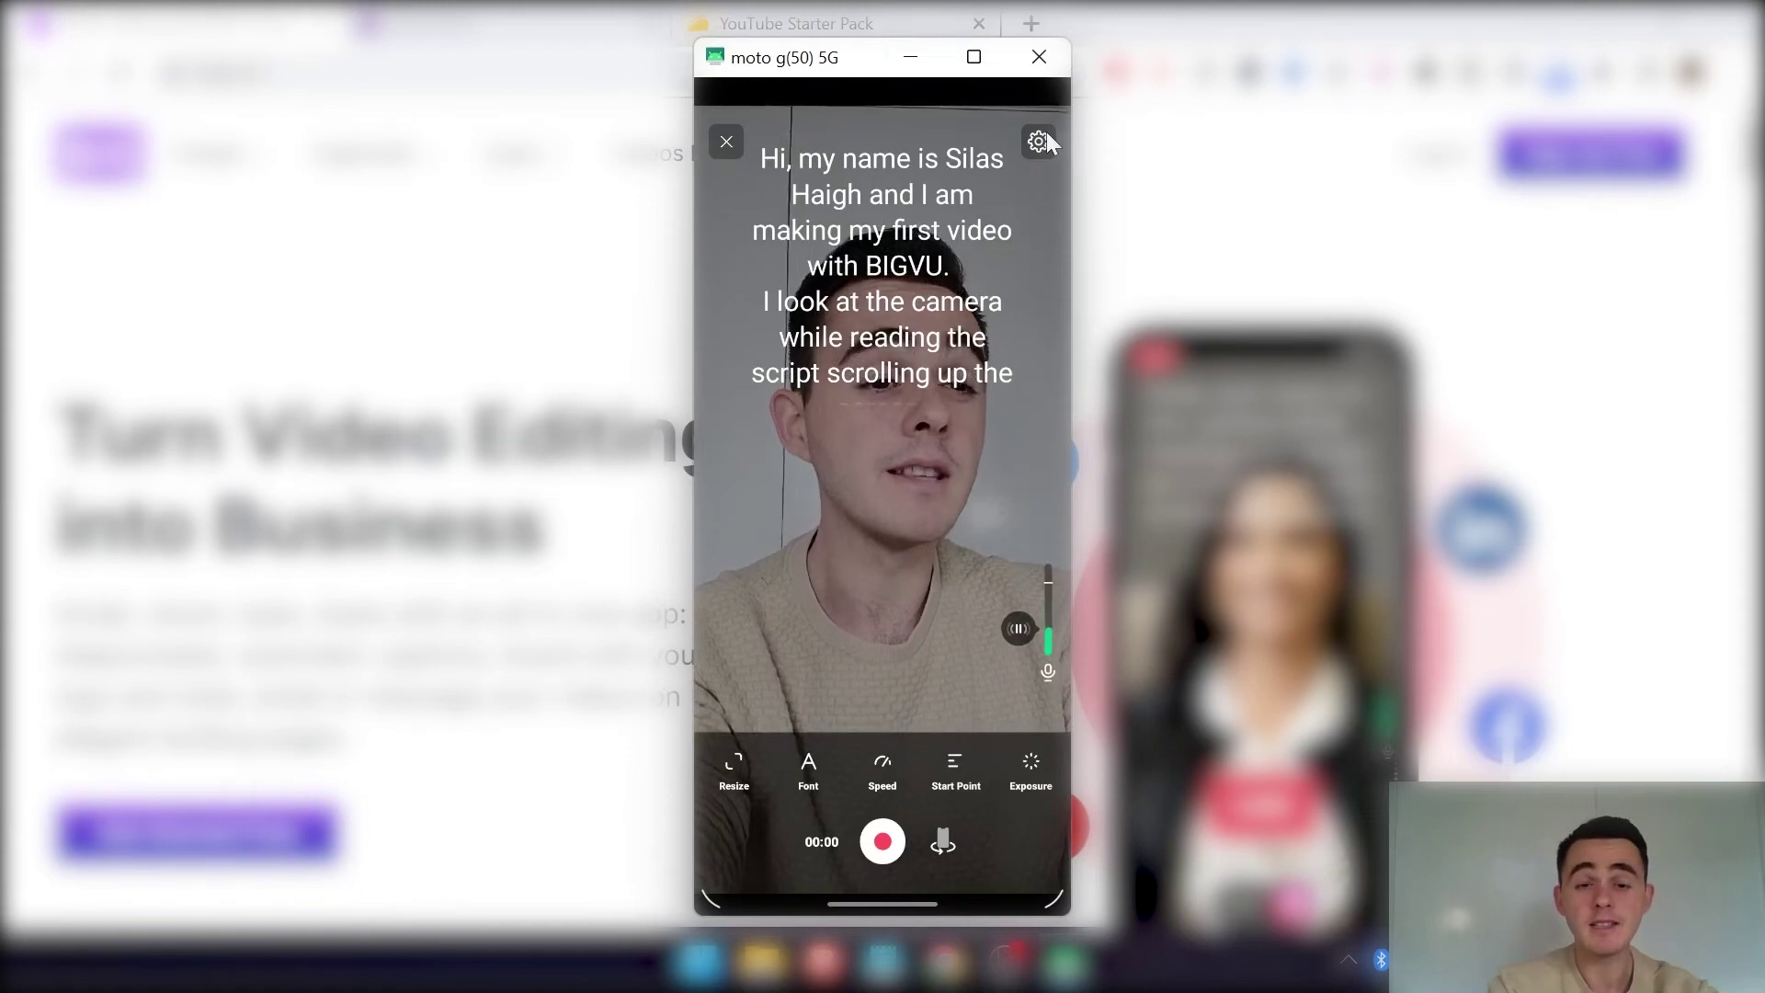
pyautogui.click(732, 763)
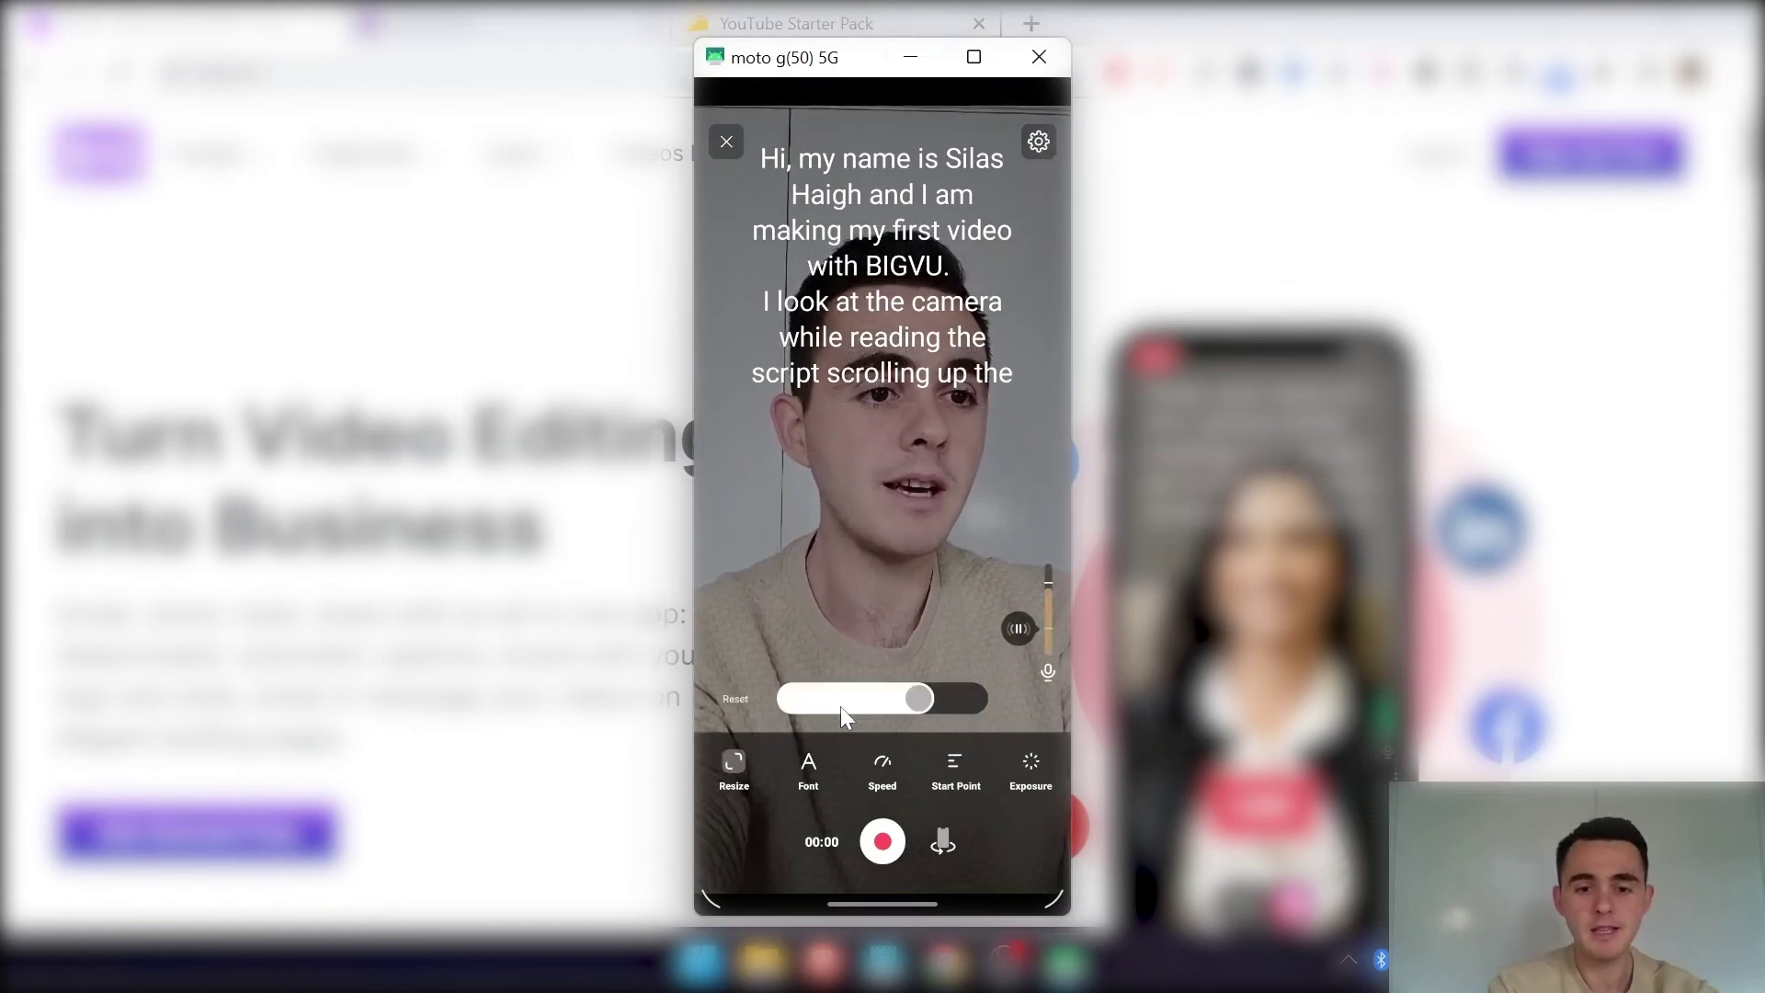
pyautogui.moveTo(919, 697); pyautogui.dragTo(883, 709)
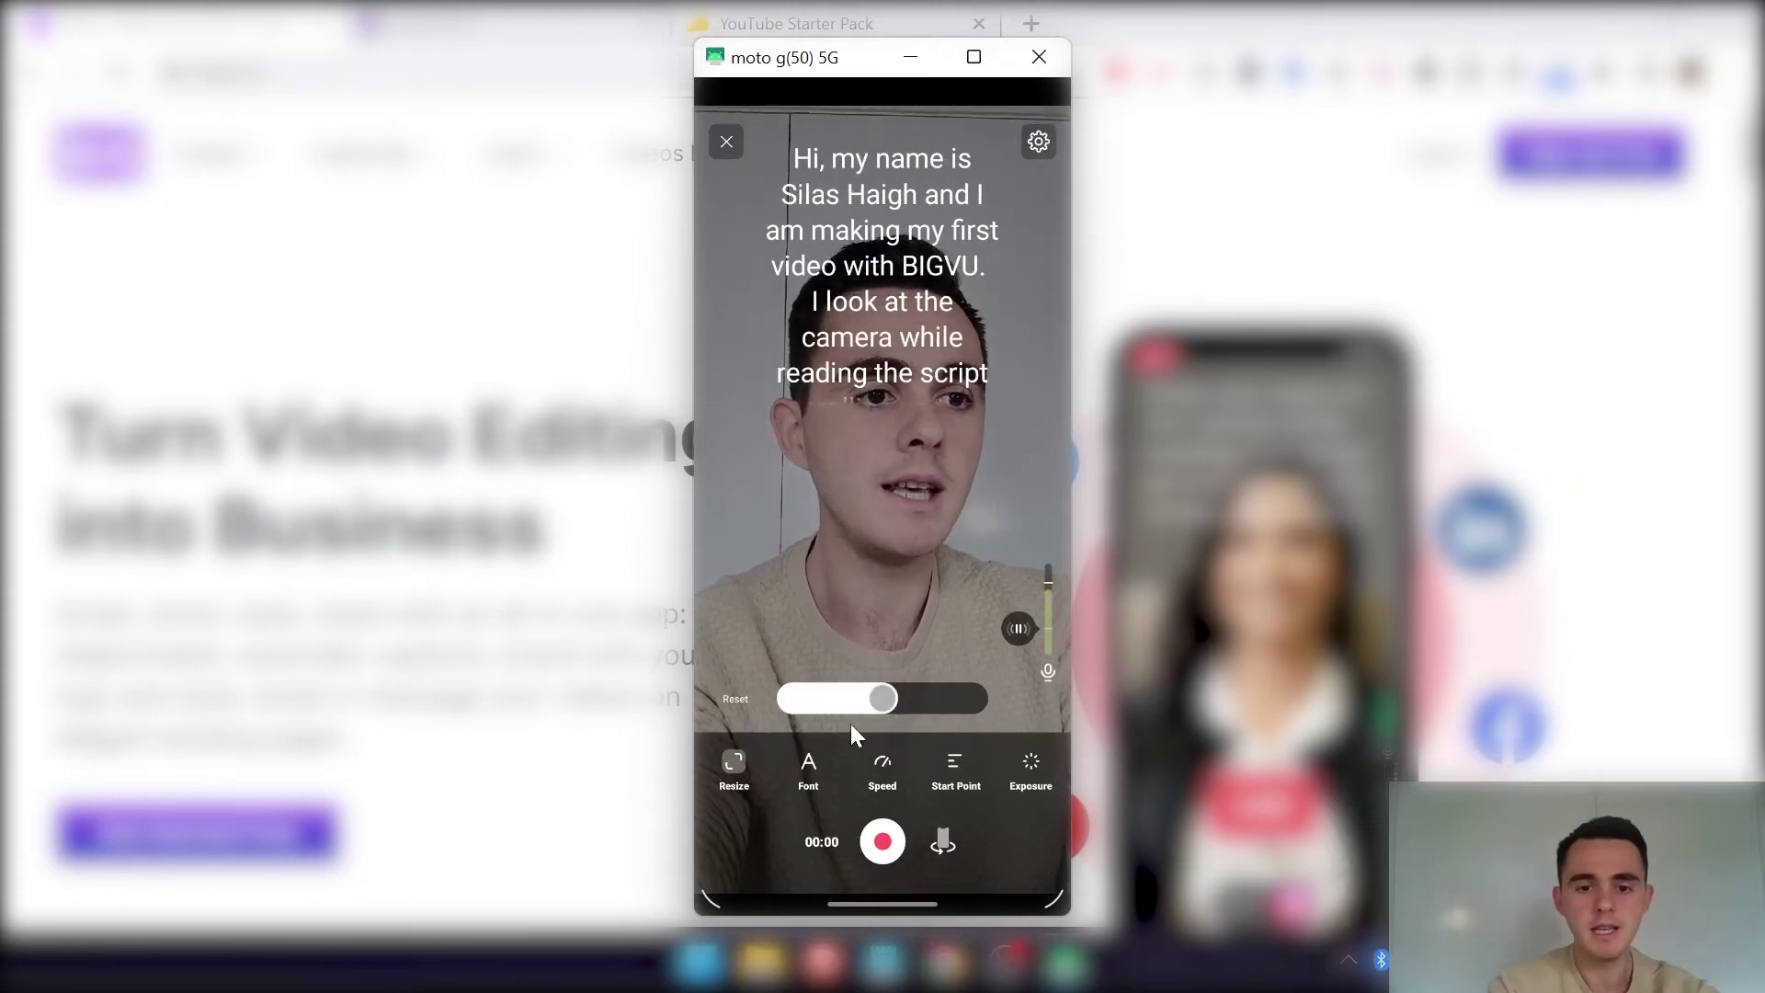
pyautogui.click(802, 773)
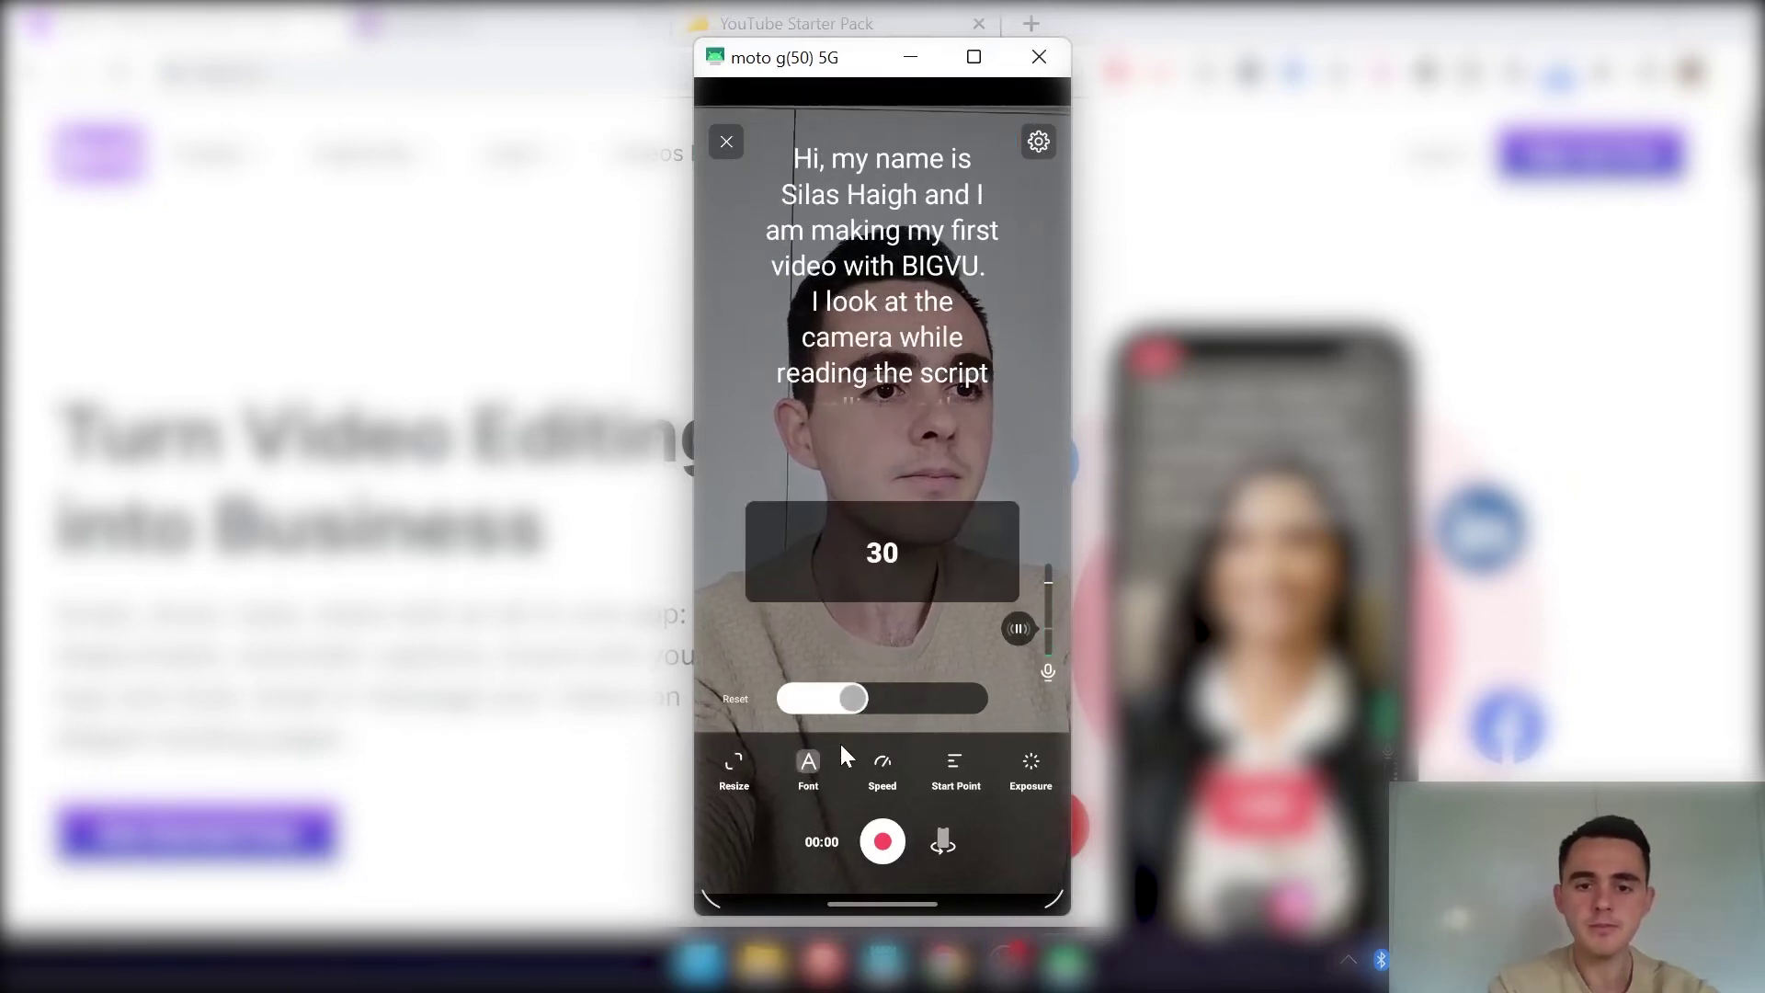
pyautogui.moveTo(855, 696)
pyautogui.mouseDown()
pyautogui.moveTo(880, 697)
pyautogui.moveTo(857, 697)
pyautogui.mouseUp()
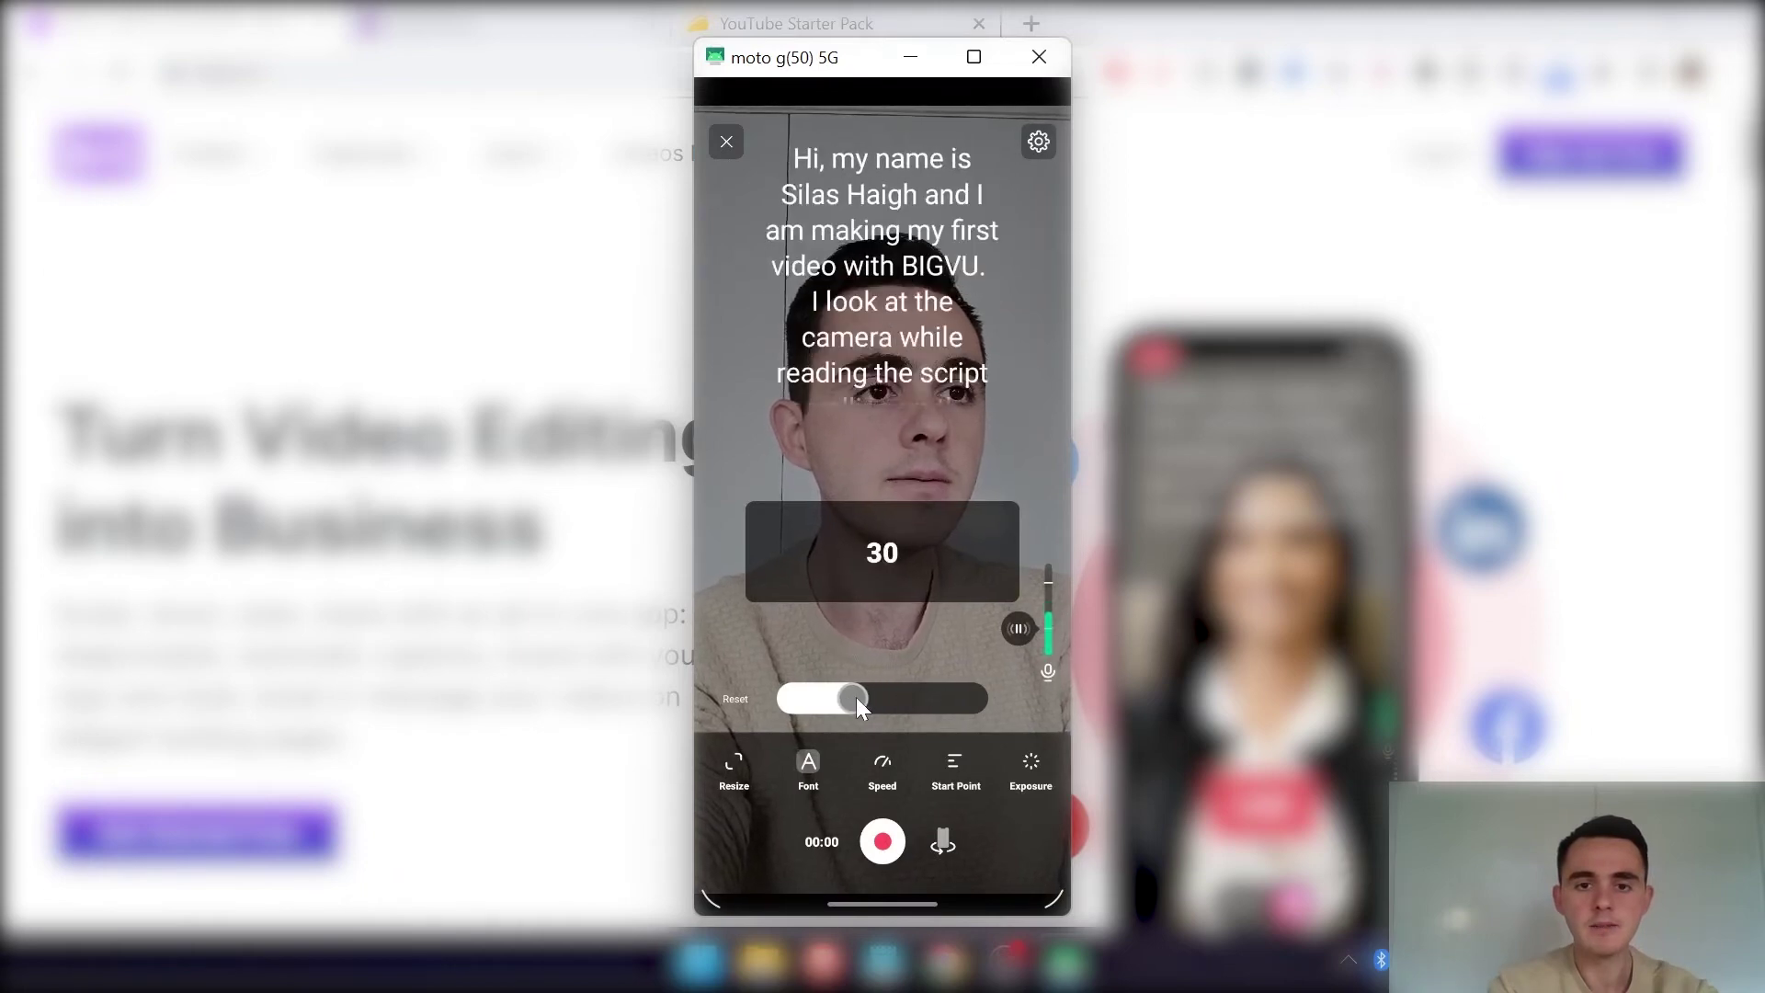
# Step: Check the scrolling speed and set the script to start a few lines in
pyautogui.click(881, 761)
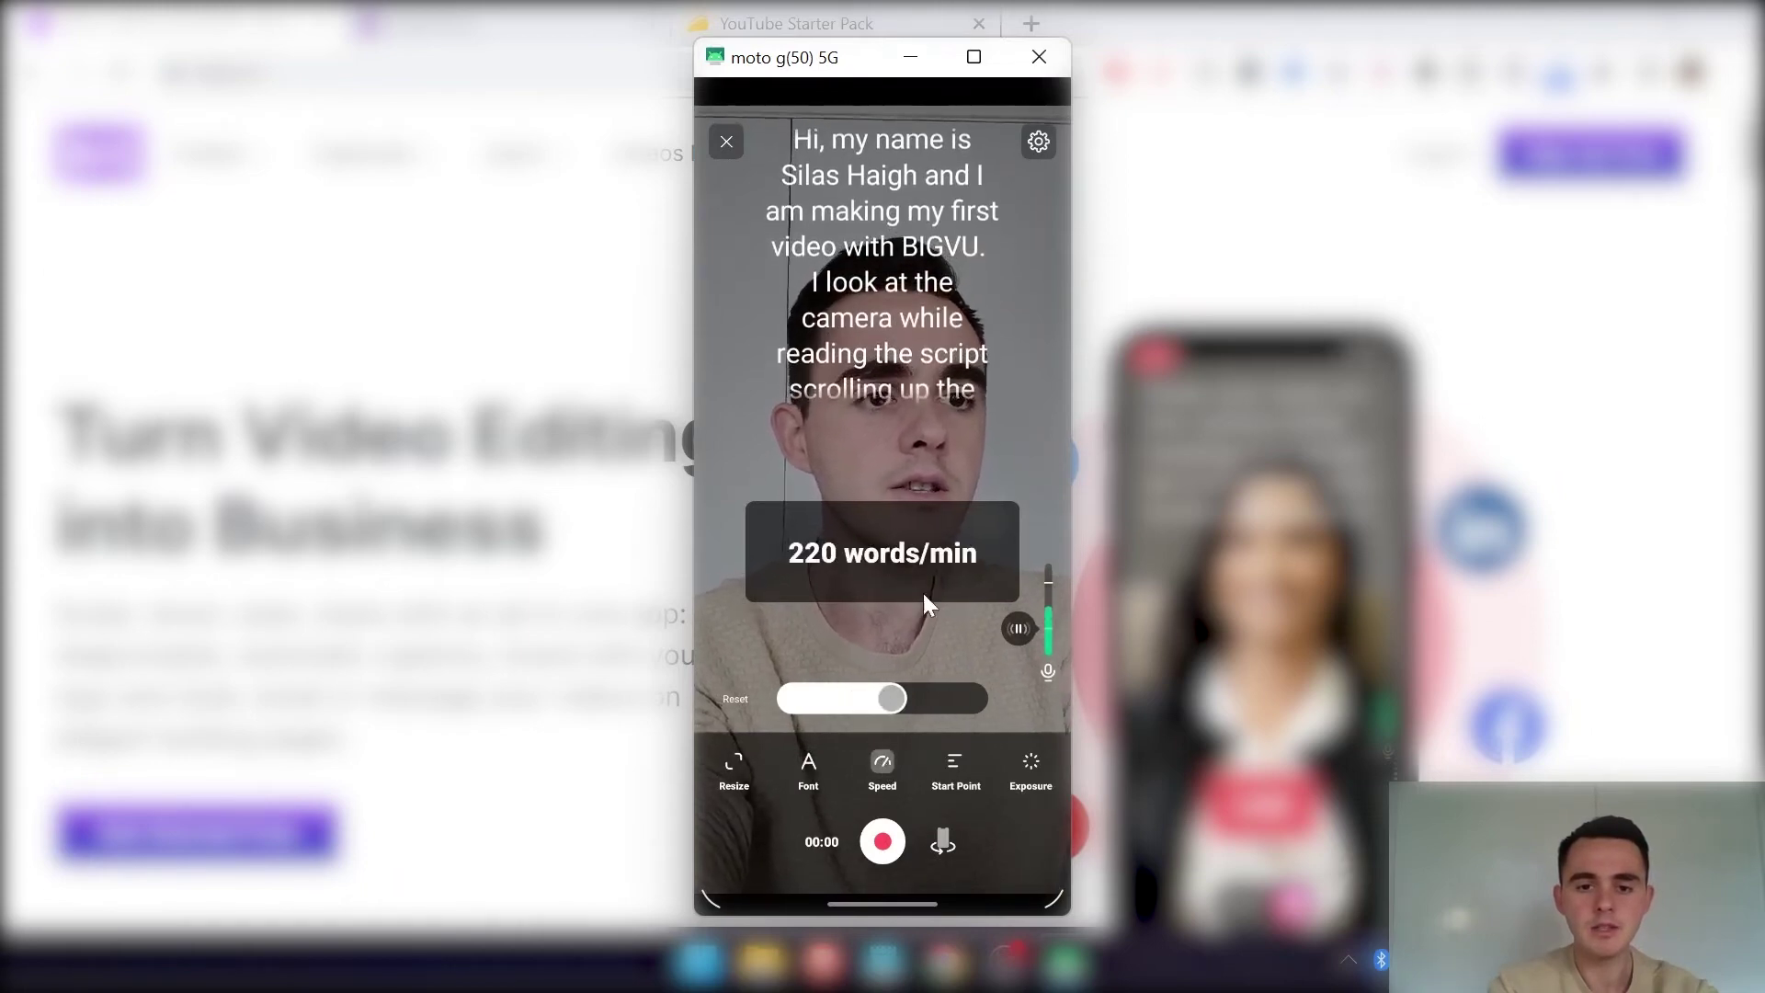
pyautogui.click(959, 765)
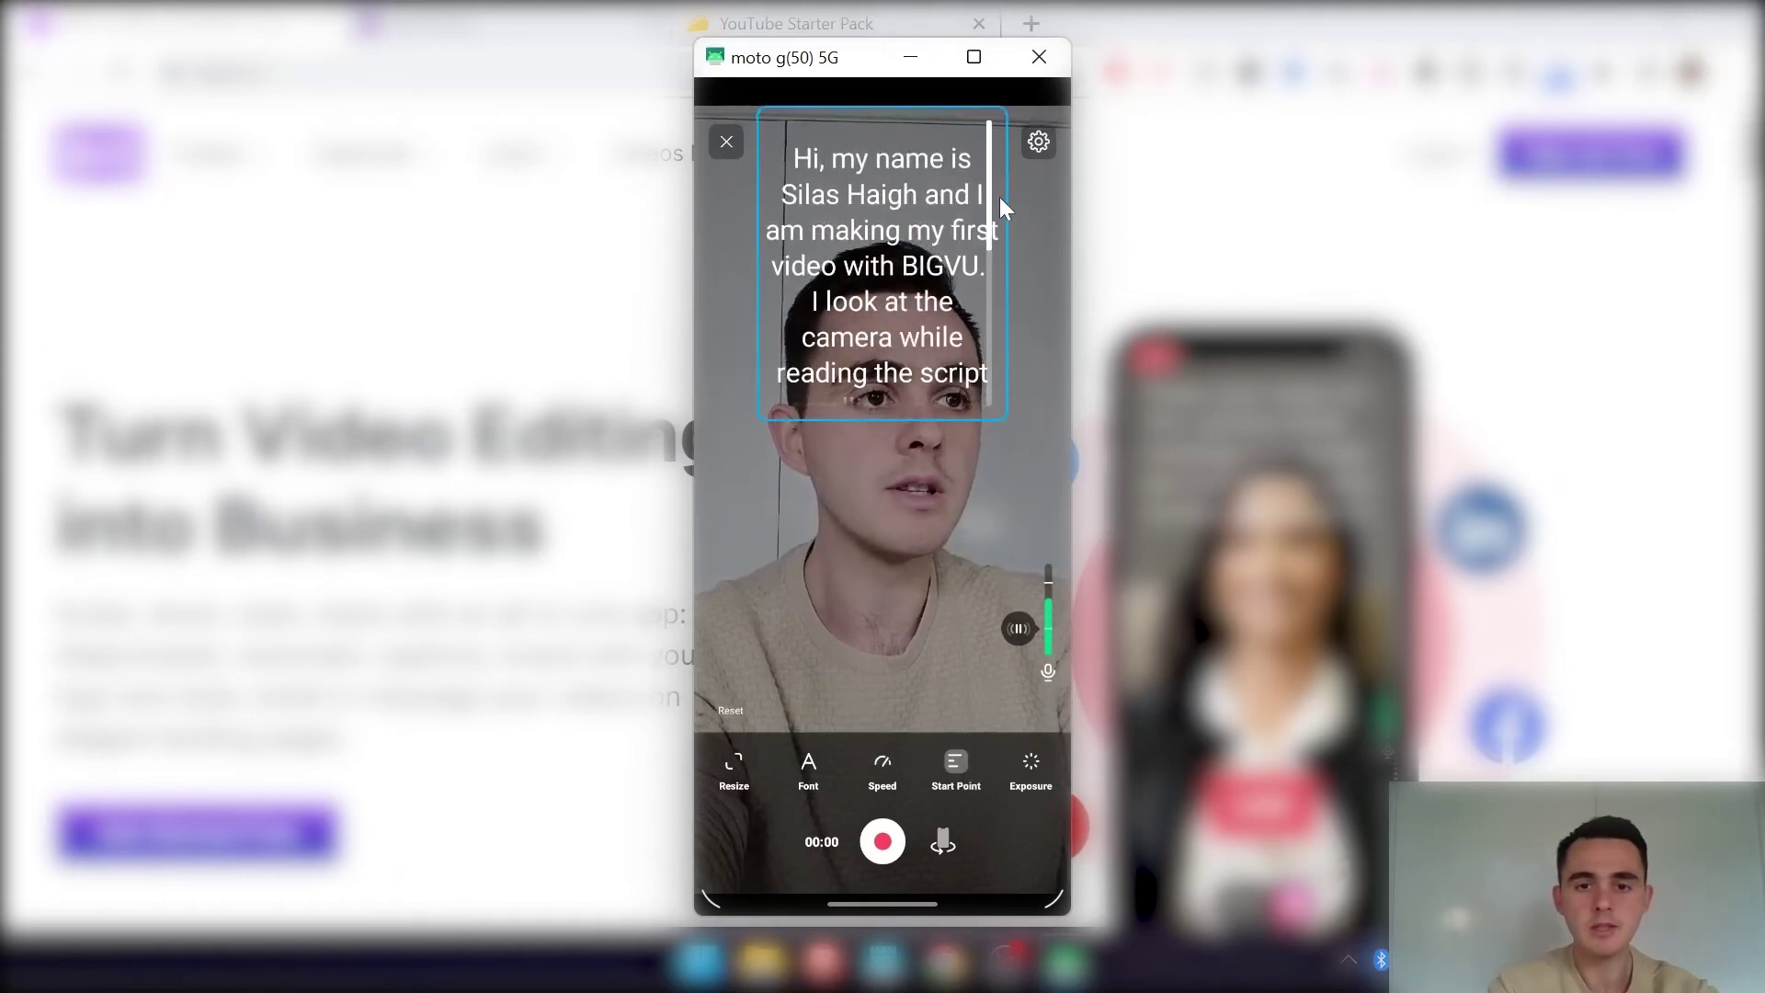
pyautogui.moveTo(993, 228); pyautogui.dragTo(987, 270)
# Step: Lower the exposure slightly, rotate the recording orientation, and begin recording
pyautogui.click(1030, 763)
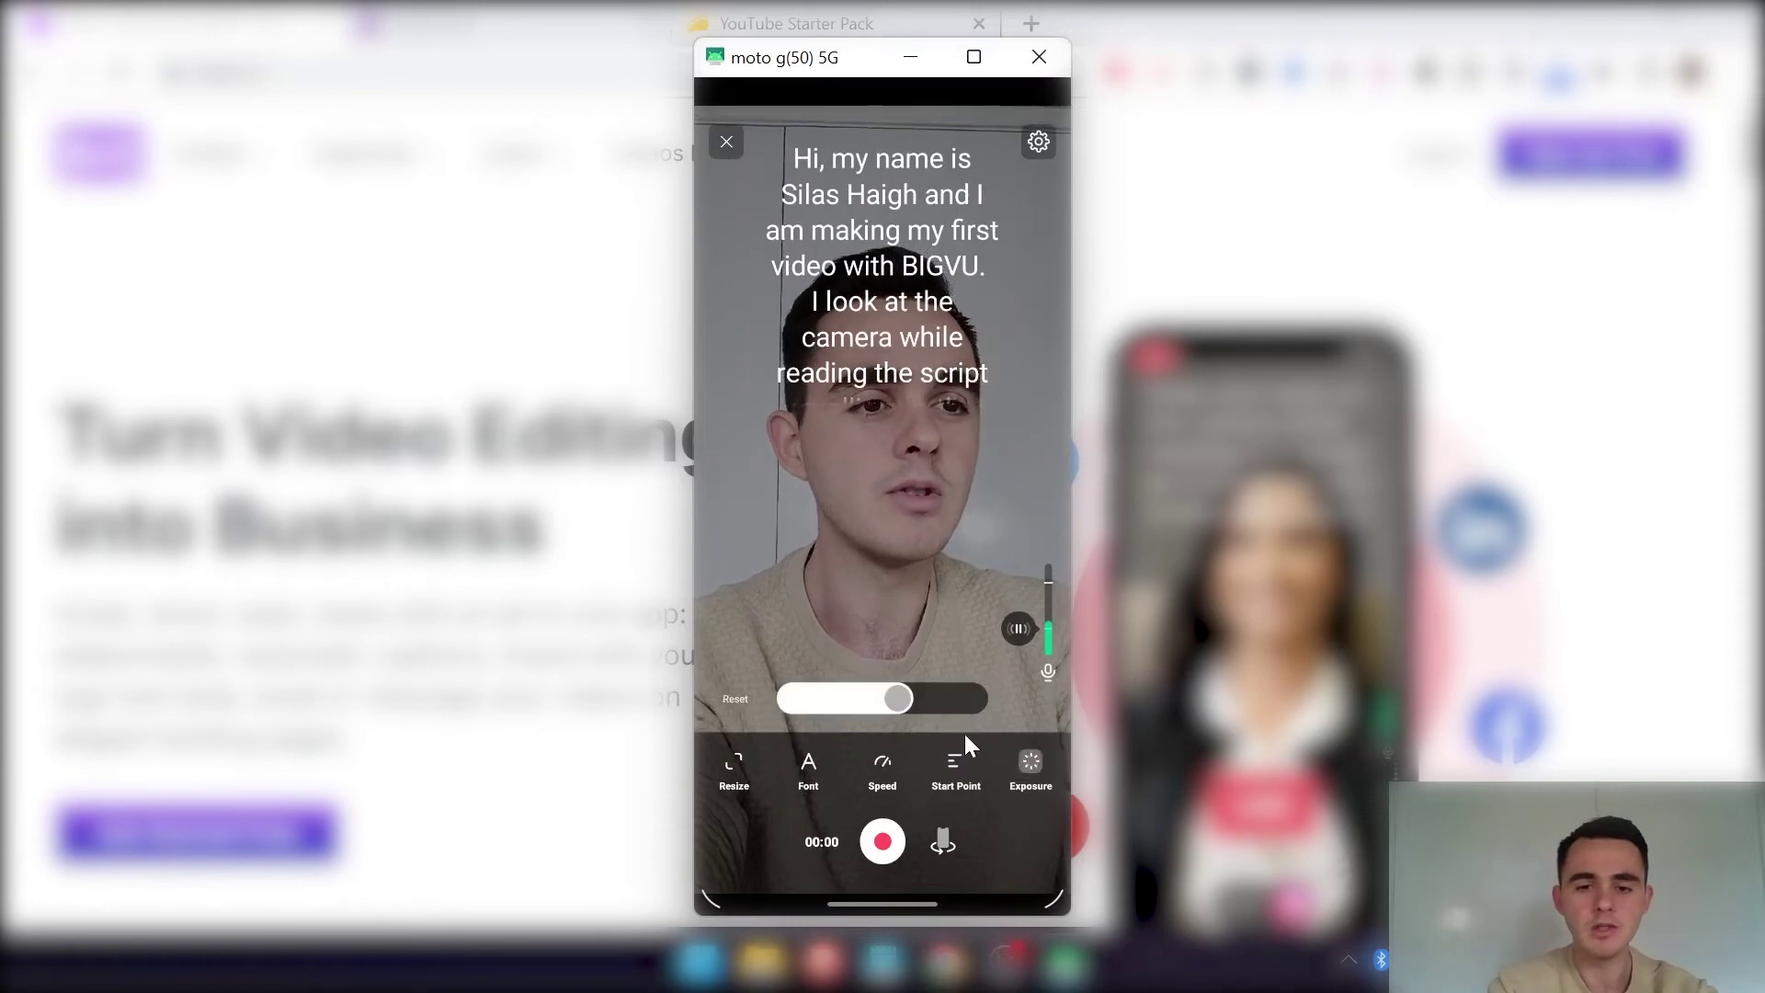
pyautogui.moveTo(899, 695); pyautogui.dragTo(890, 698)
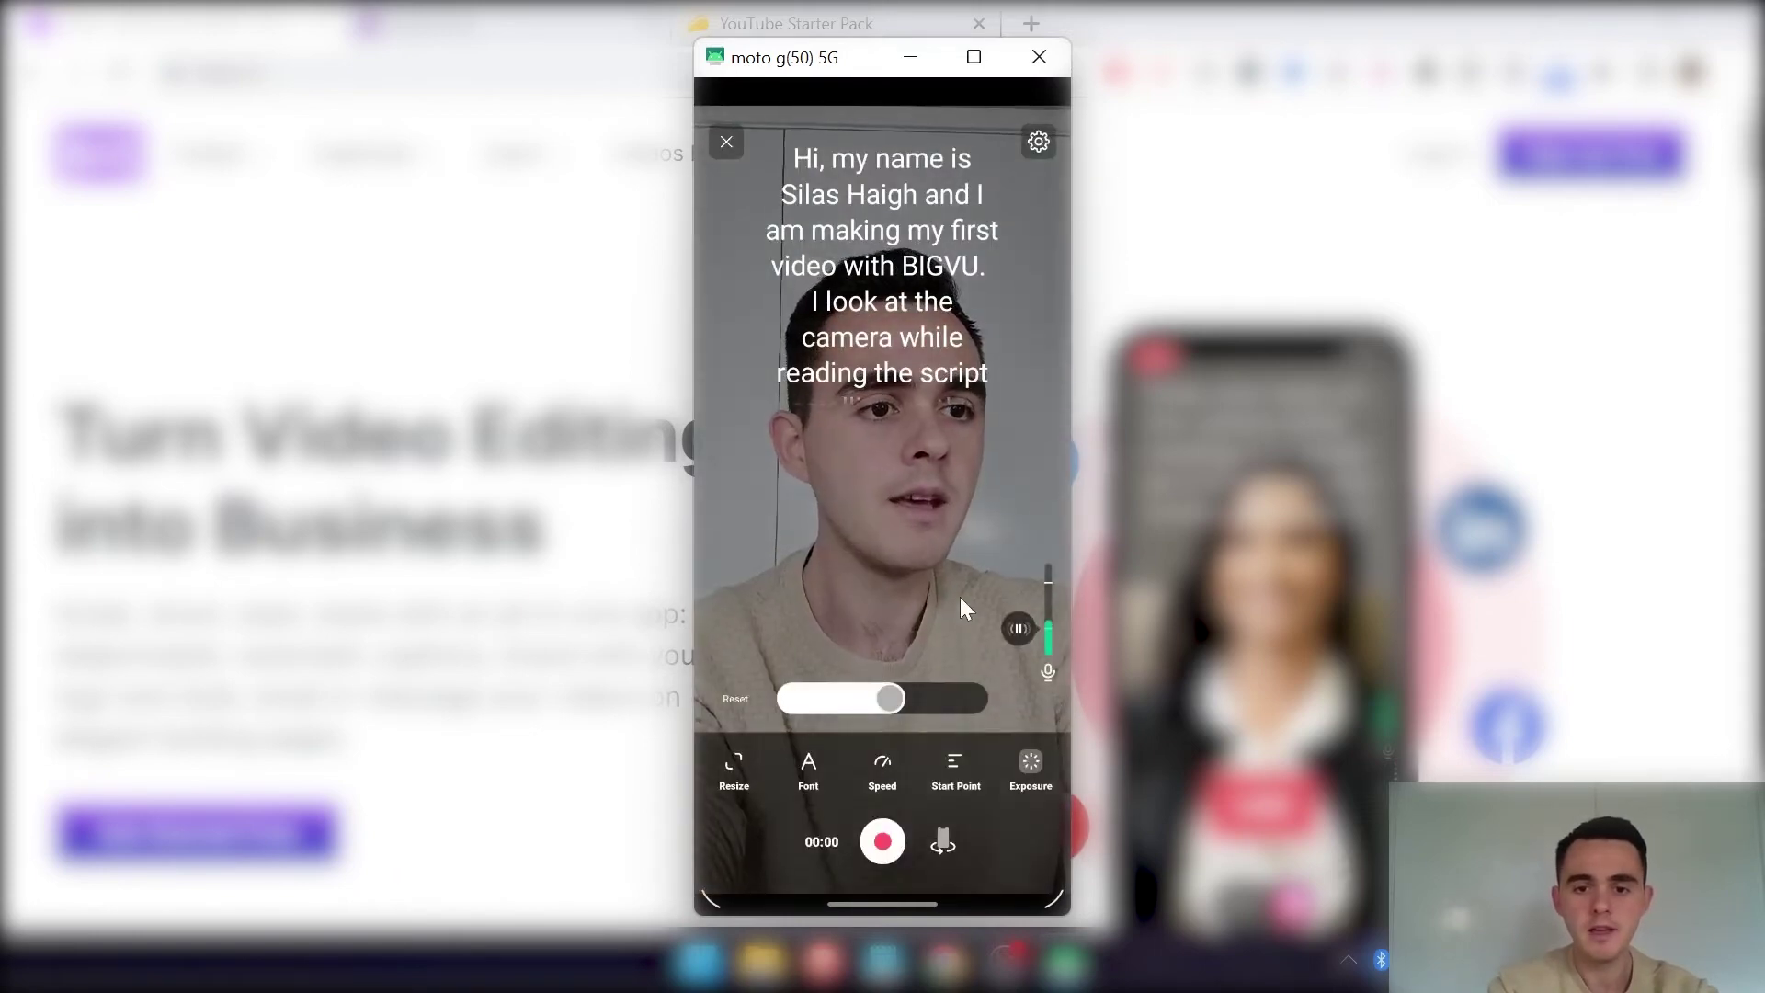
pyautogui.click(943, 844)
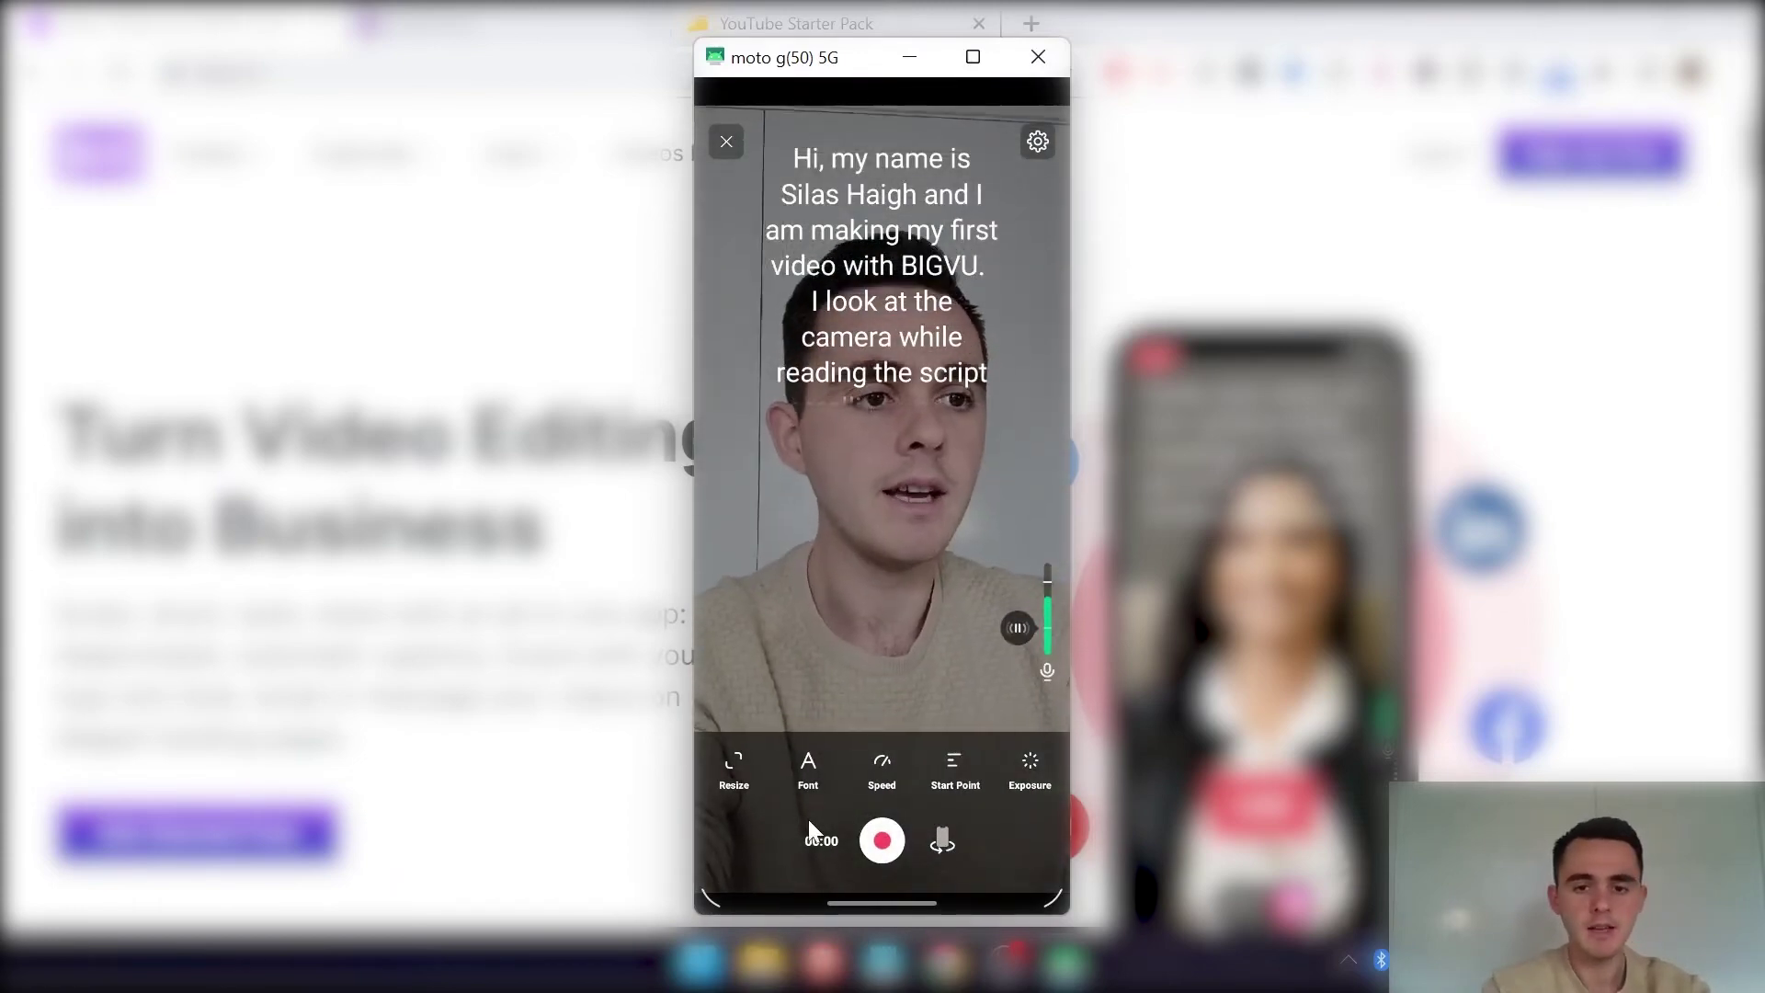
pyautogui.click(882, 839)
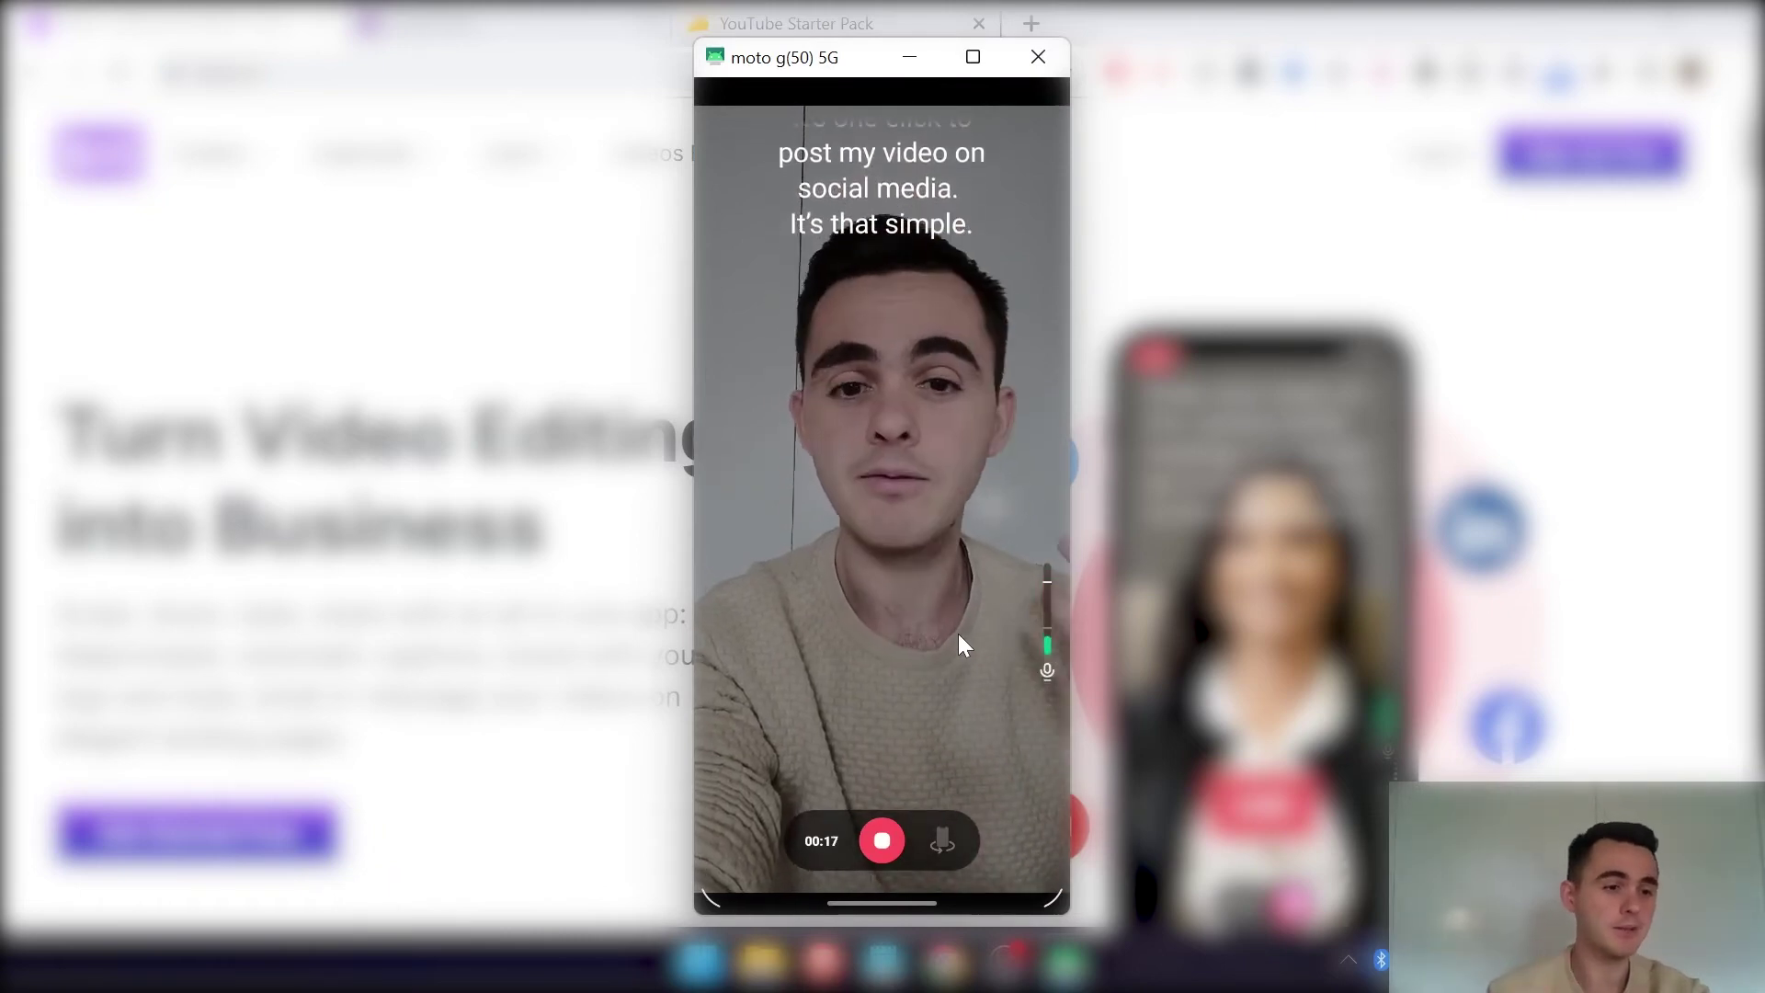
# Step: Stop recording after reading the script, keeping a 0:19 take
pyautogui.click(880, 840)
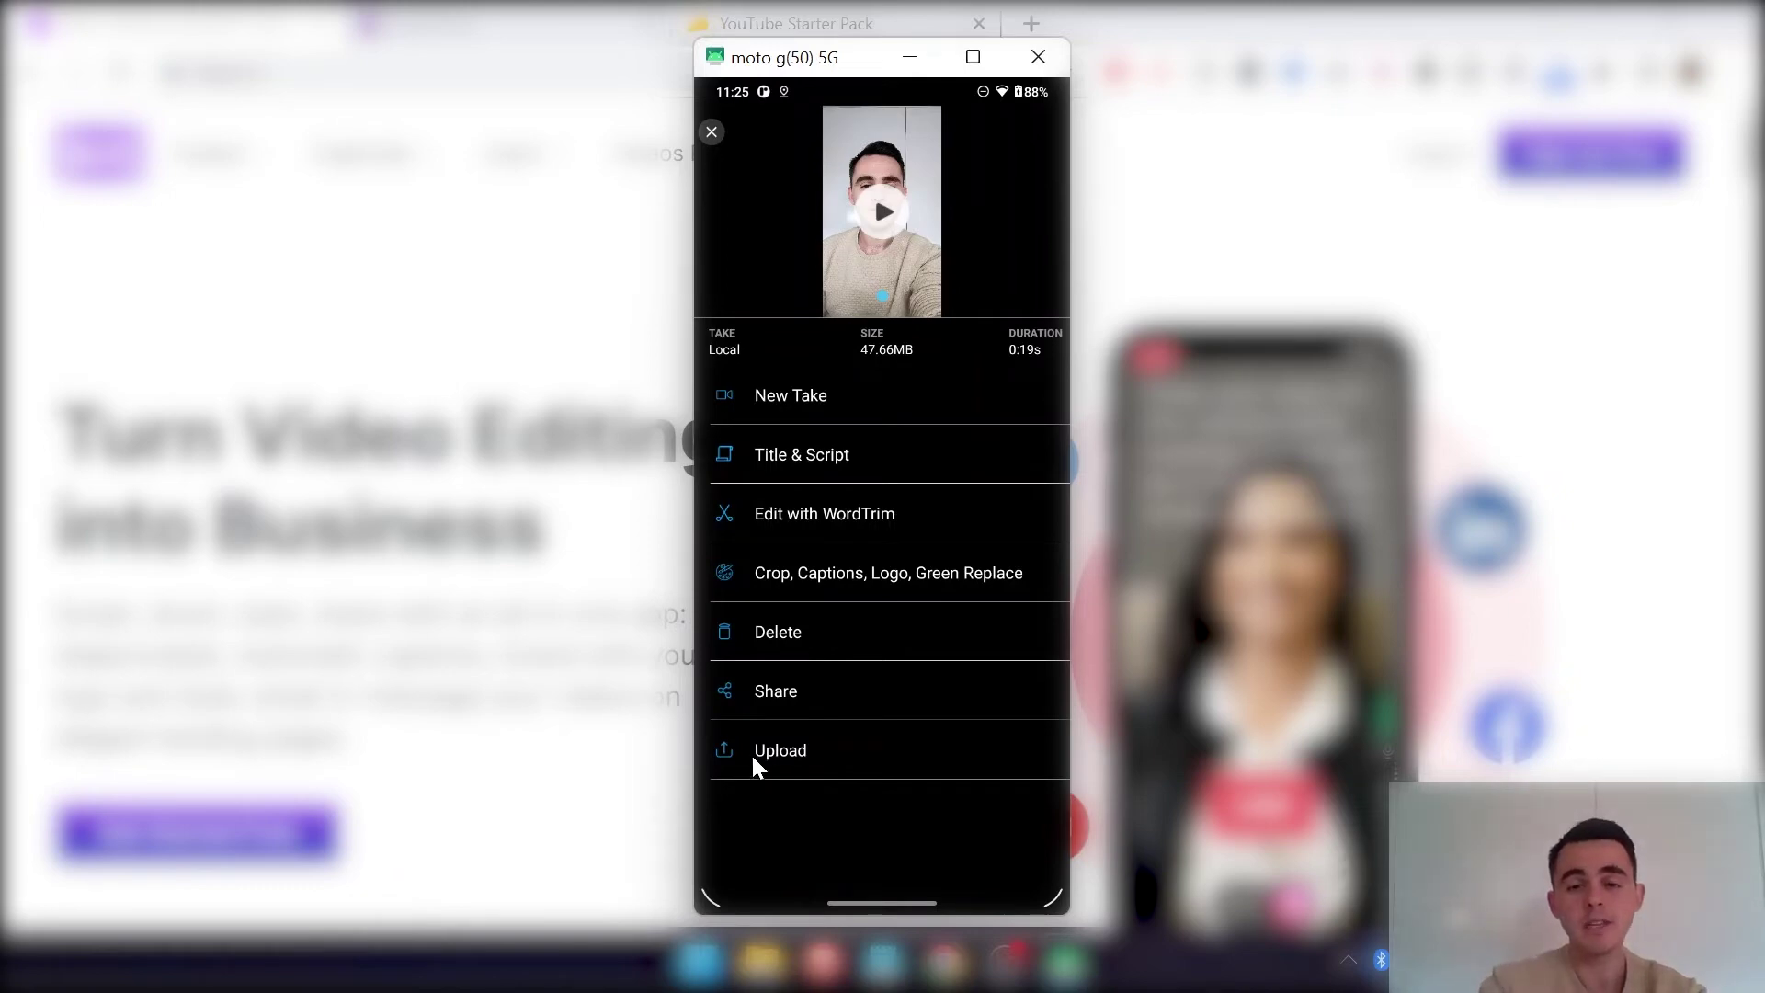
# Step: Open the new 19-second take in the WordTrim word-based editor
pyautogui.click(818, 512)
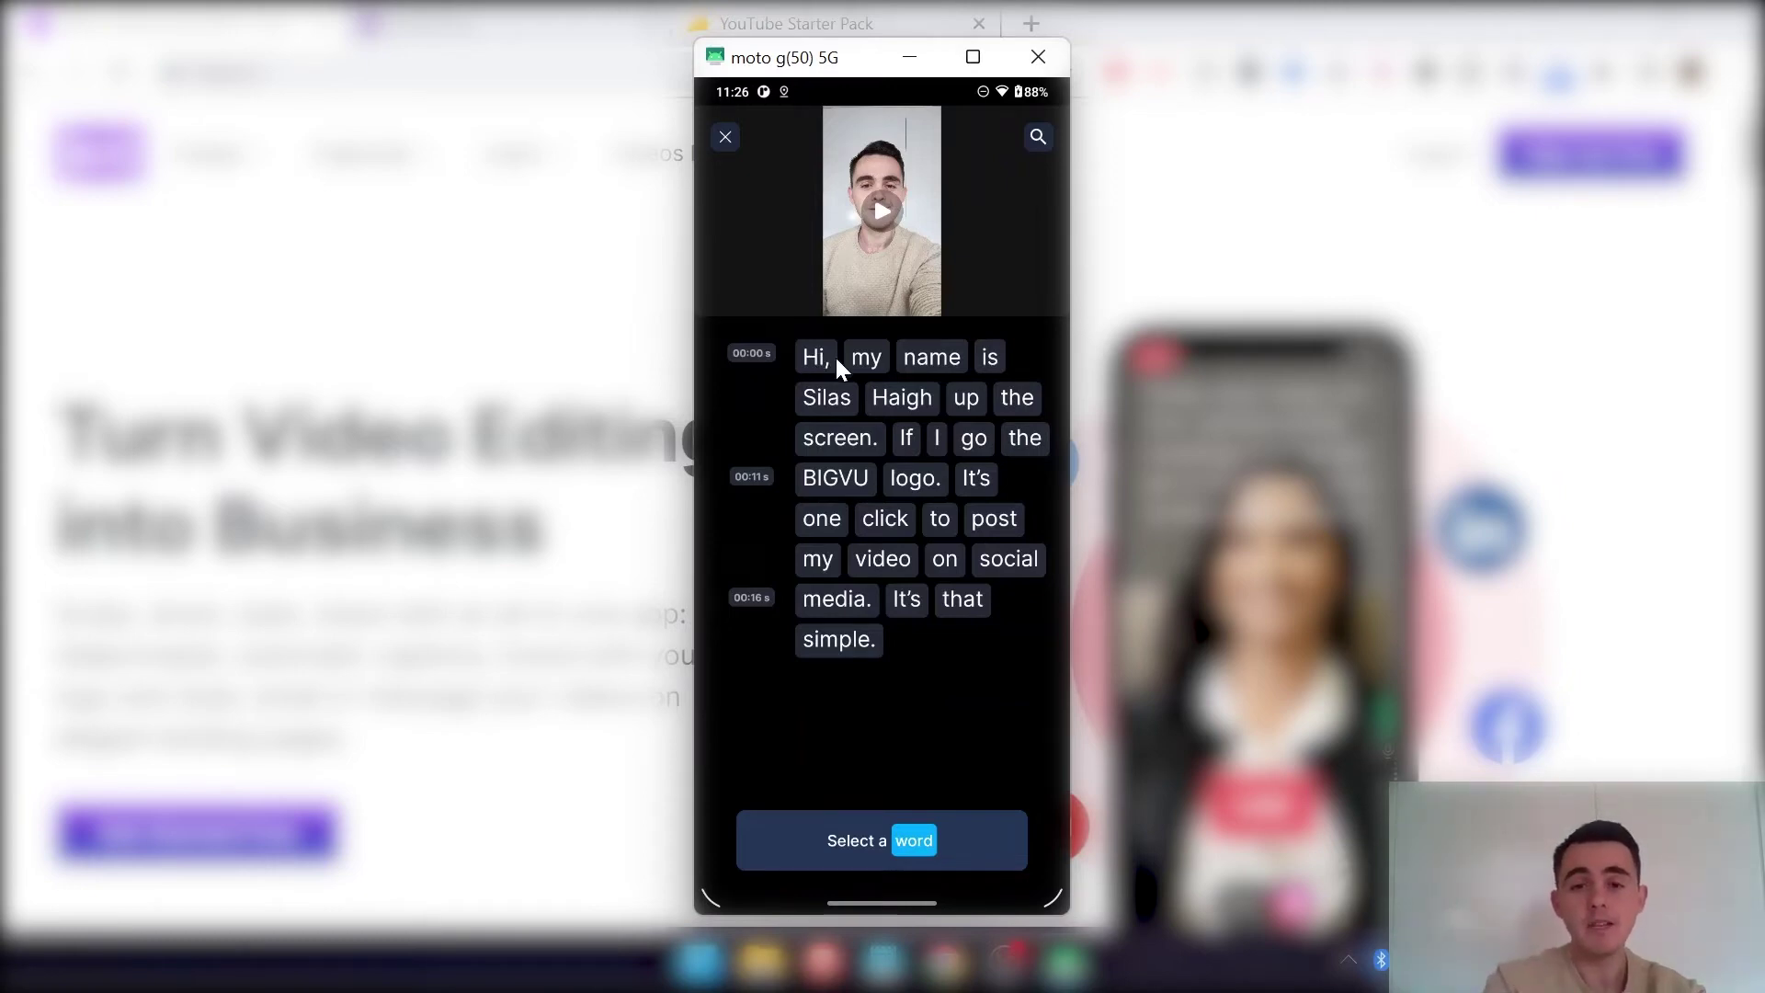
# Step: Trim the take to the section from 'If' to 'logo.' and save it as new Take 7
pyautogui.click(896, 434)
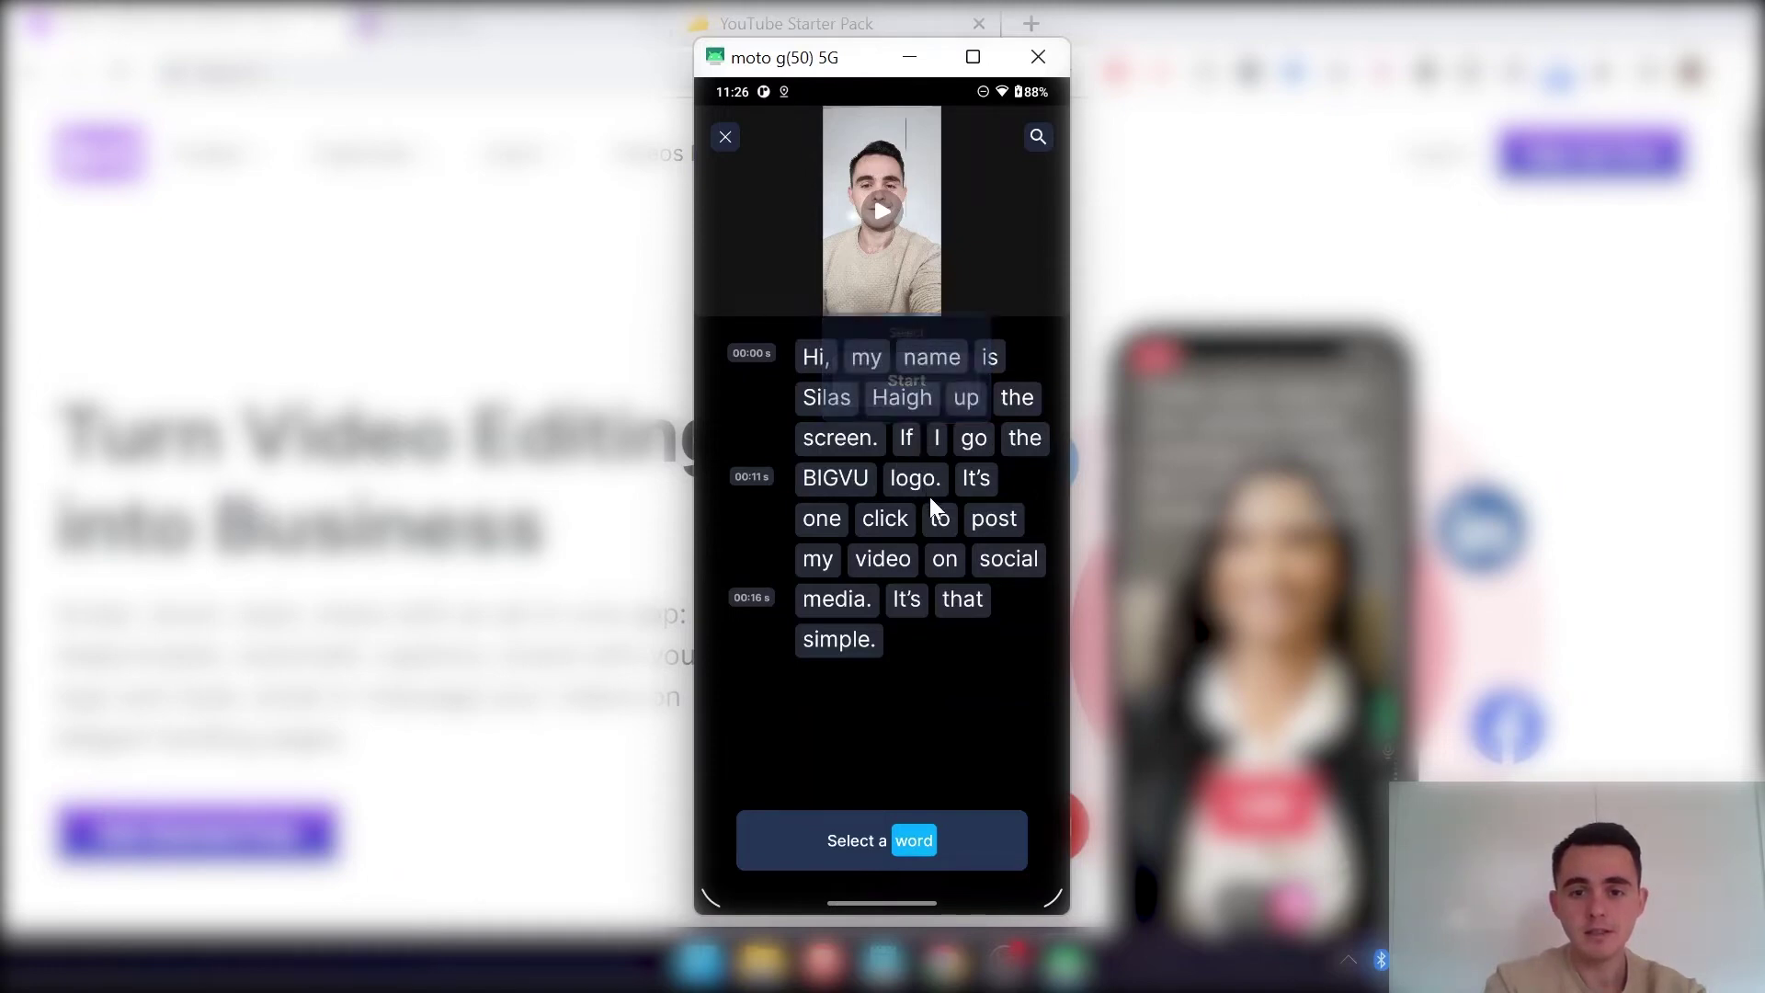
pyautogui.click(910, 441)
pyautogui.click(897, 377)
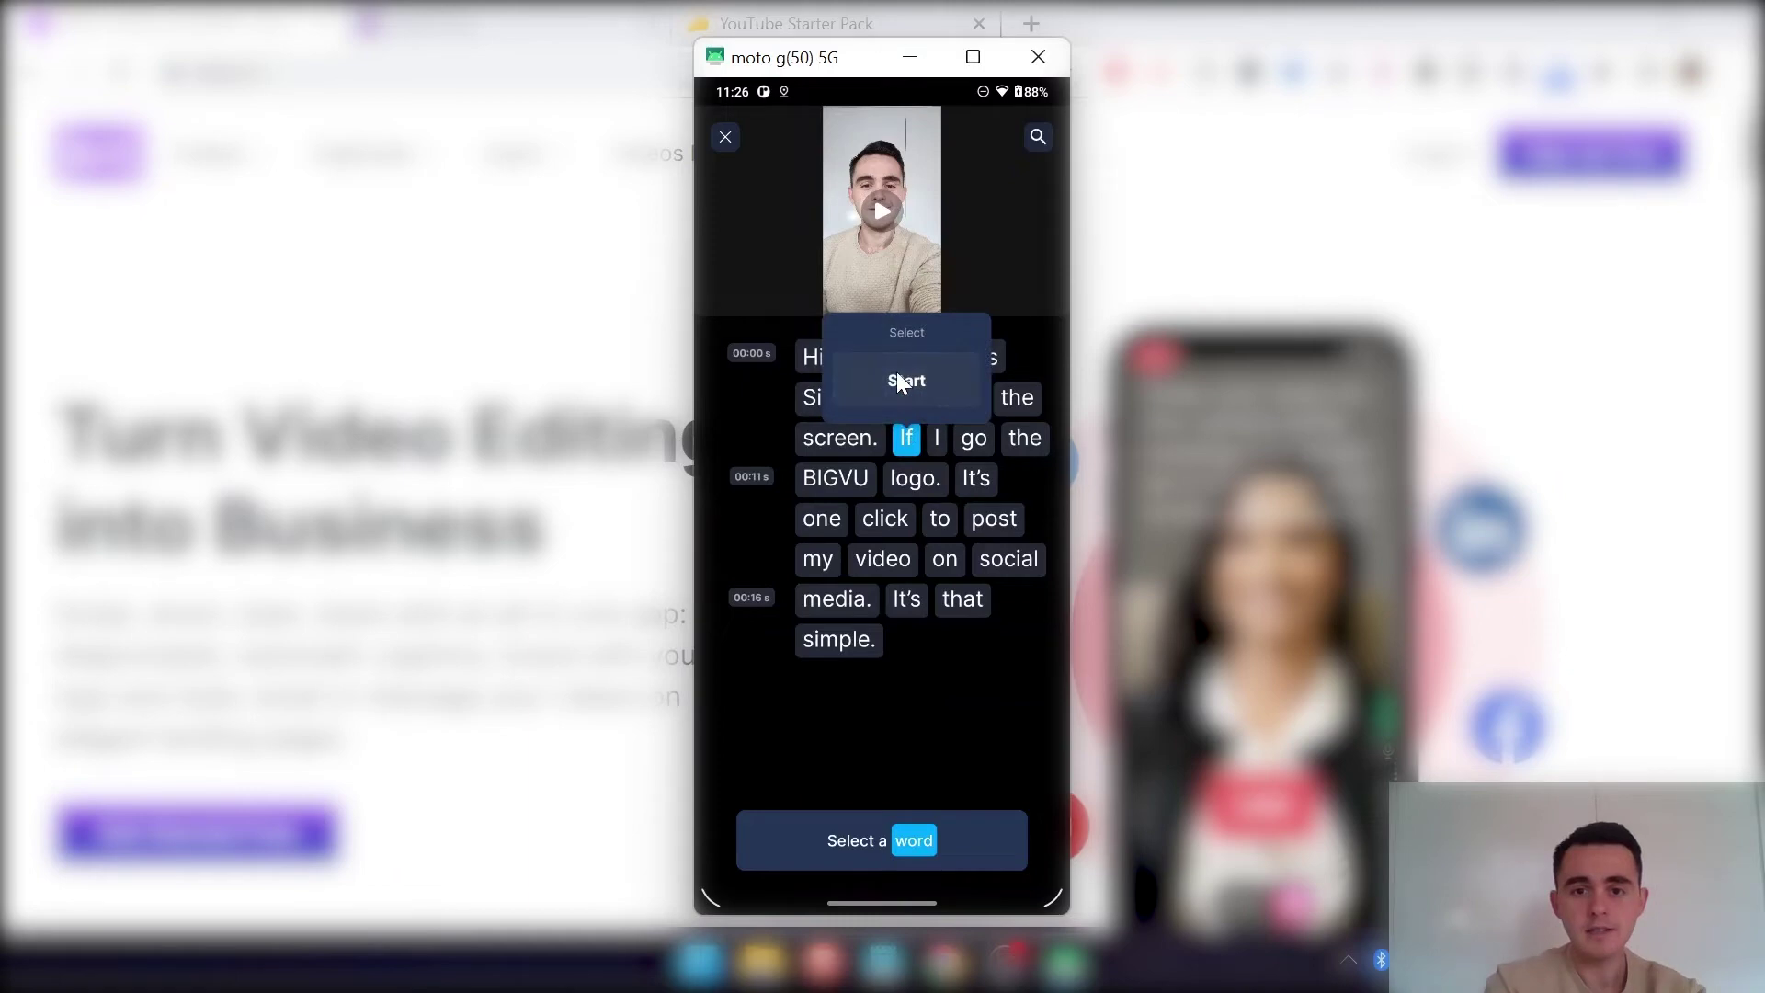
pyautogui.click(913, 476)
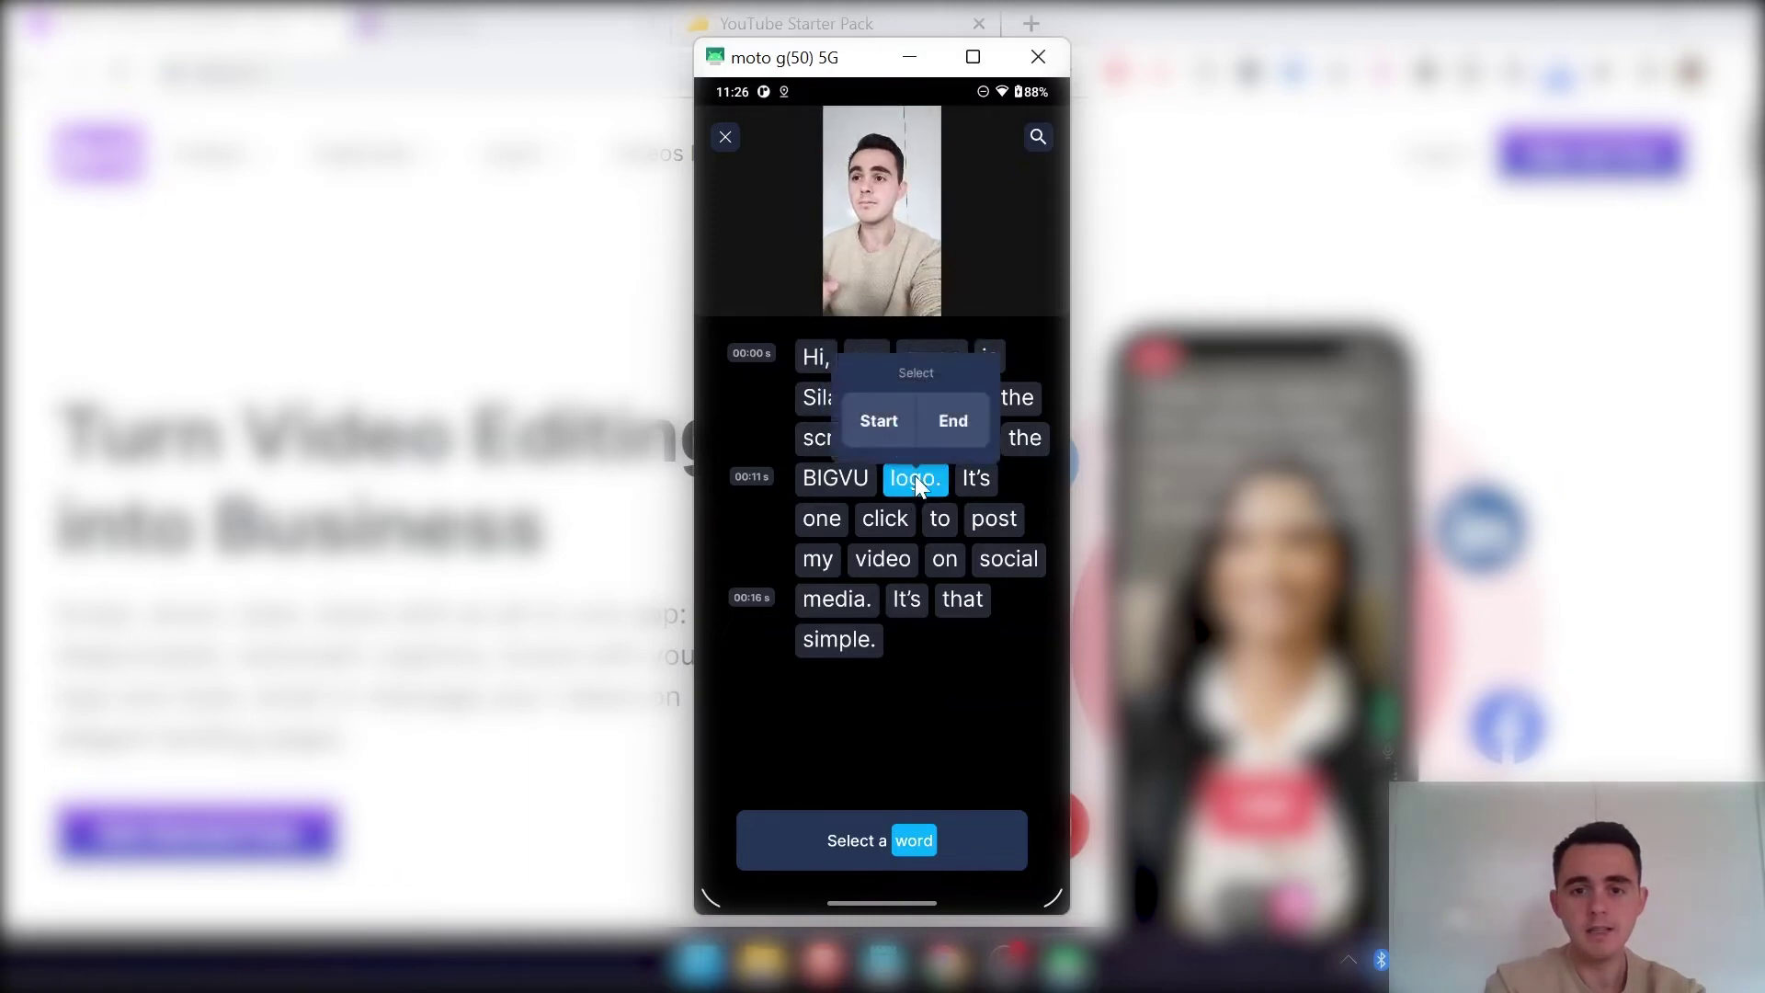
pyautogui.click(945, 425)
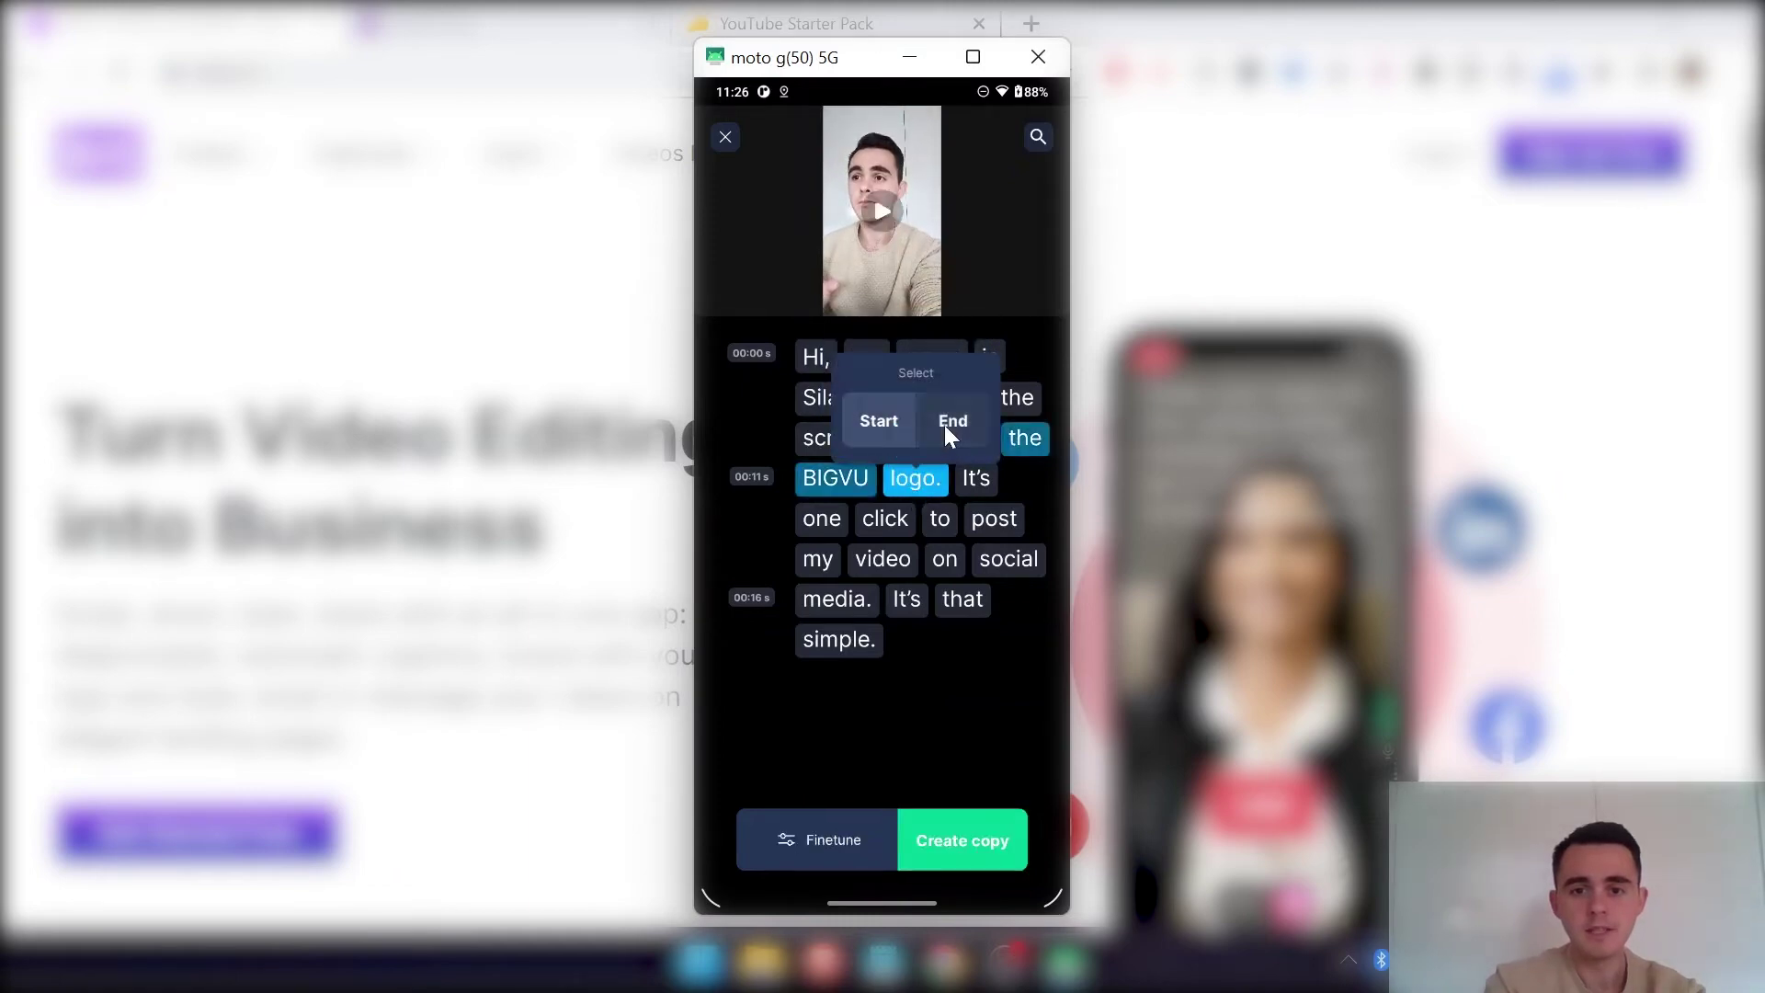
pyautogui.click(984, 836)
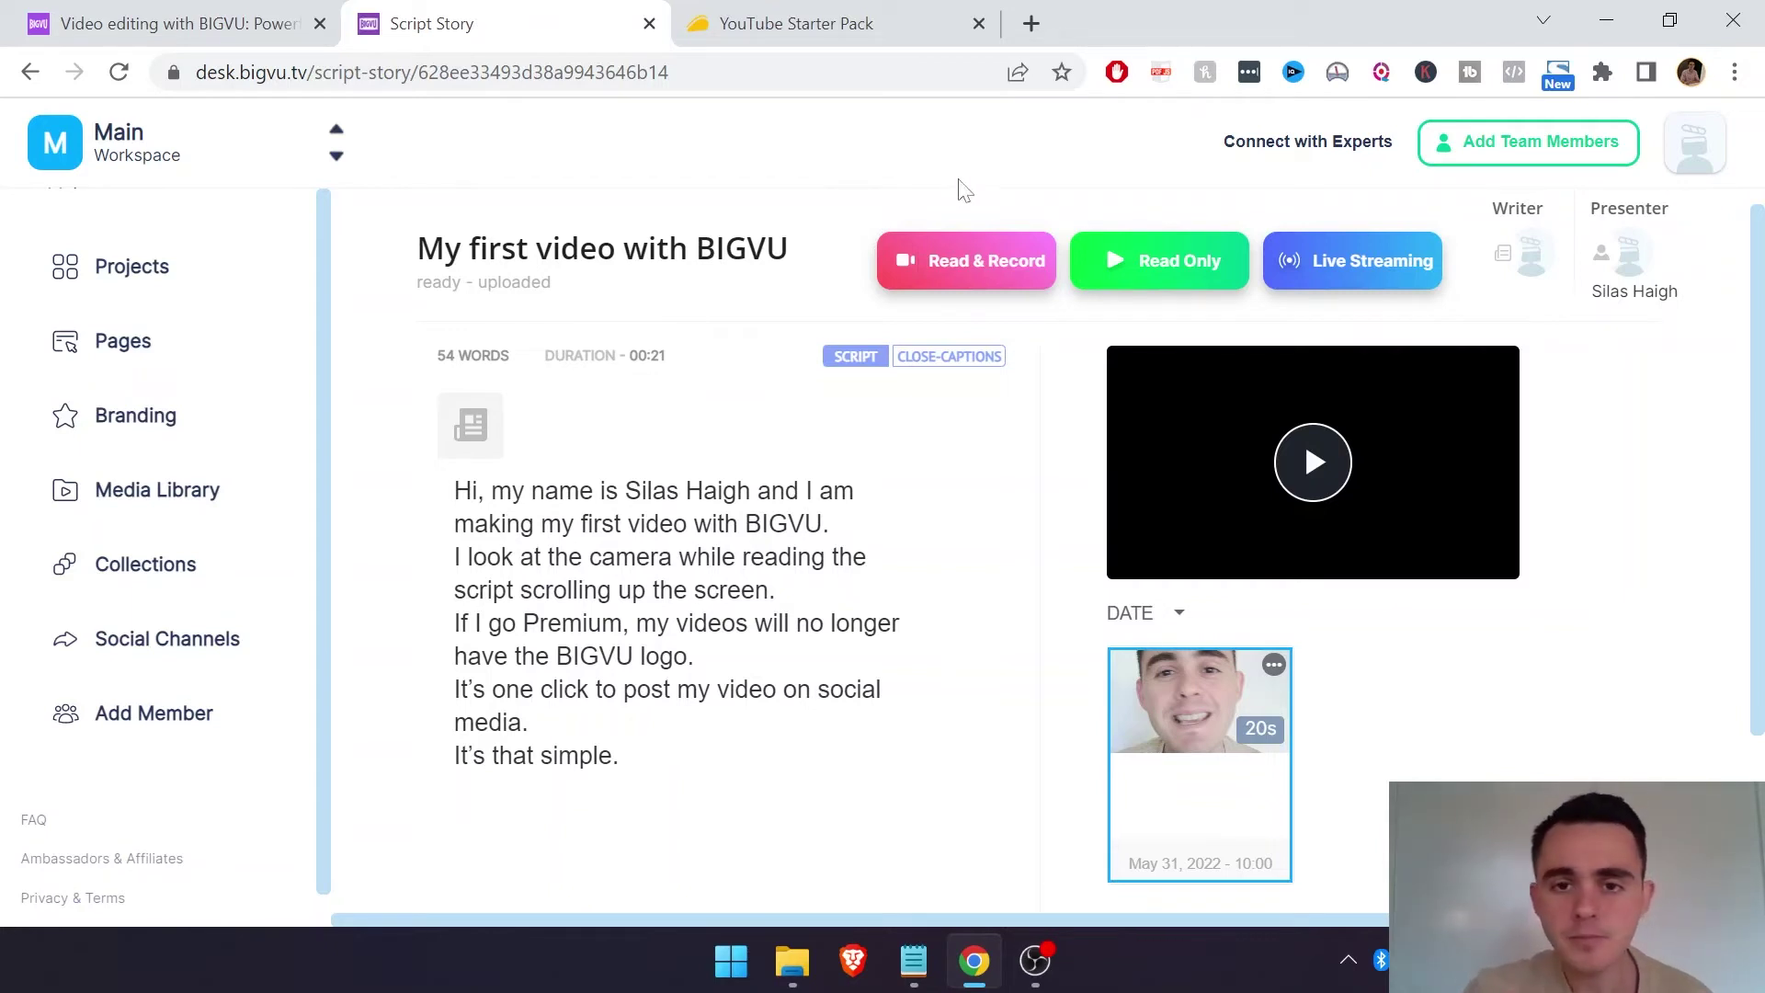
# Step: Launch the web teleprompter for the 'My first video with BIGVU' script
pyautogui.click(927, 246)
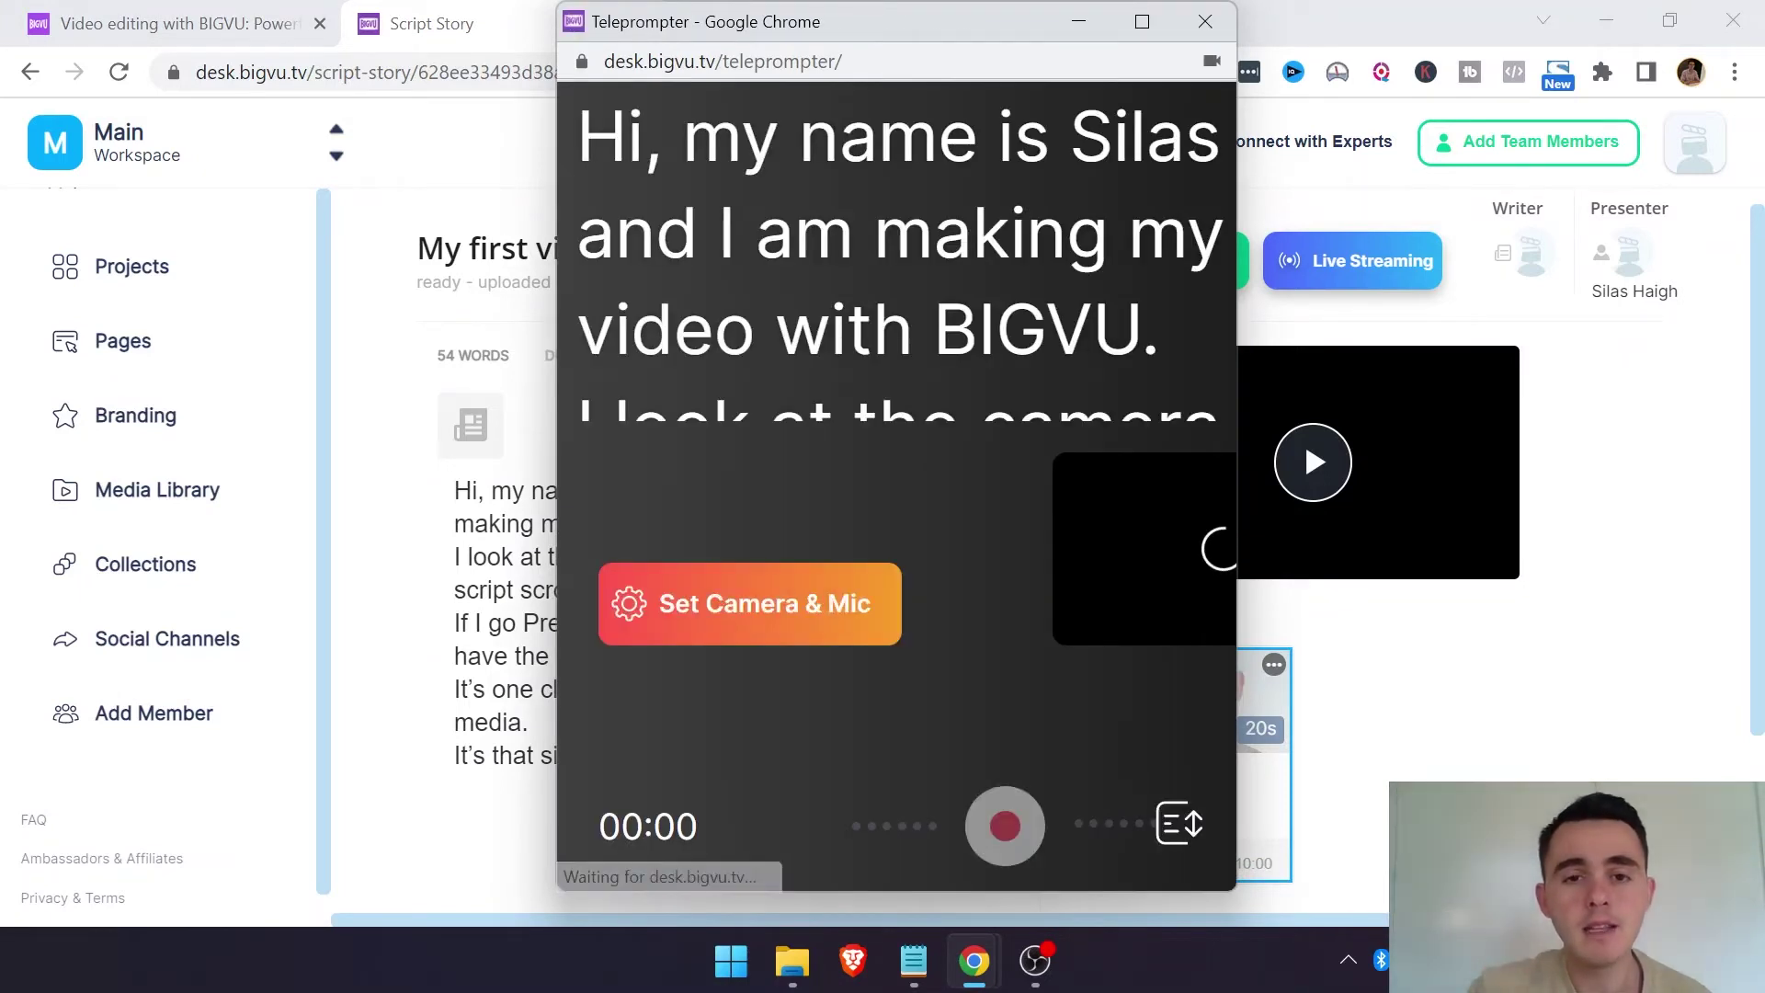
# Step: Enlarge the Teleprompter popup by dragging its corner, and shift it to the left
pyautogui.moveTo(673, 328); pyautogui.dragTo(831, 328)
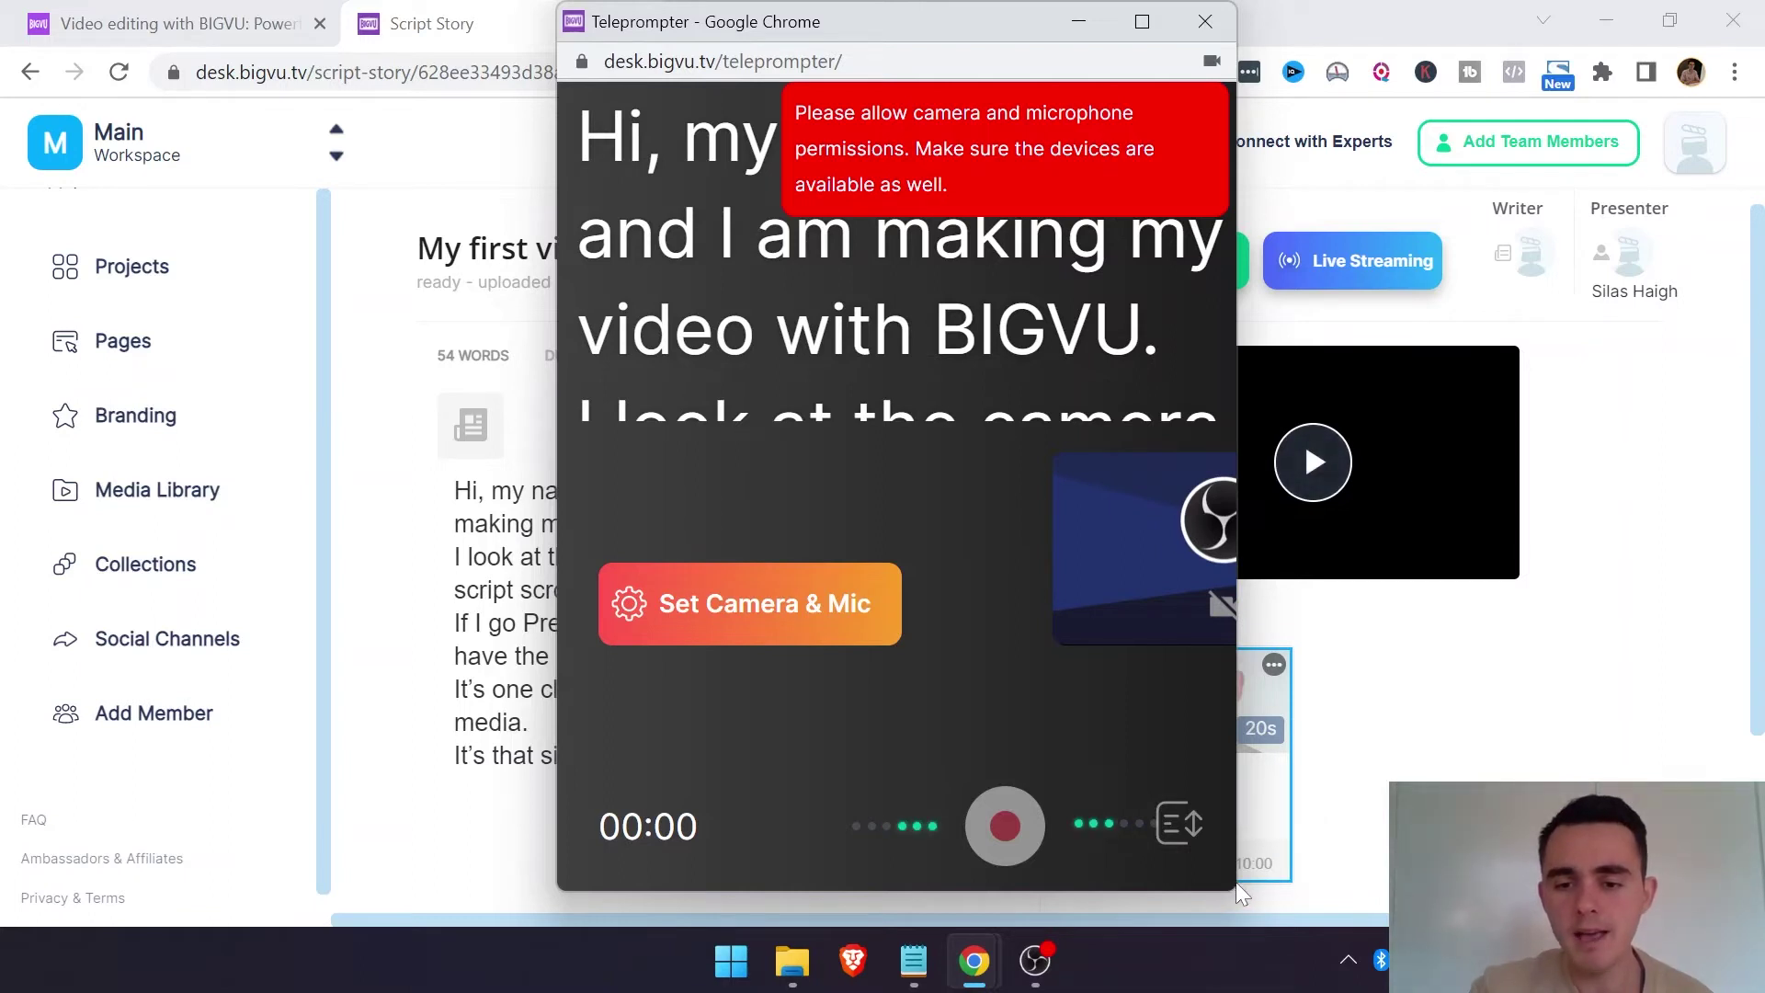
pyautogui.moveTo(1233, 888); pyautogui.dragTo(1576, 928)
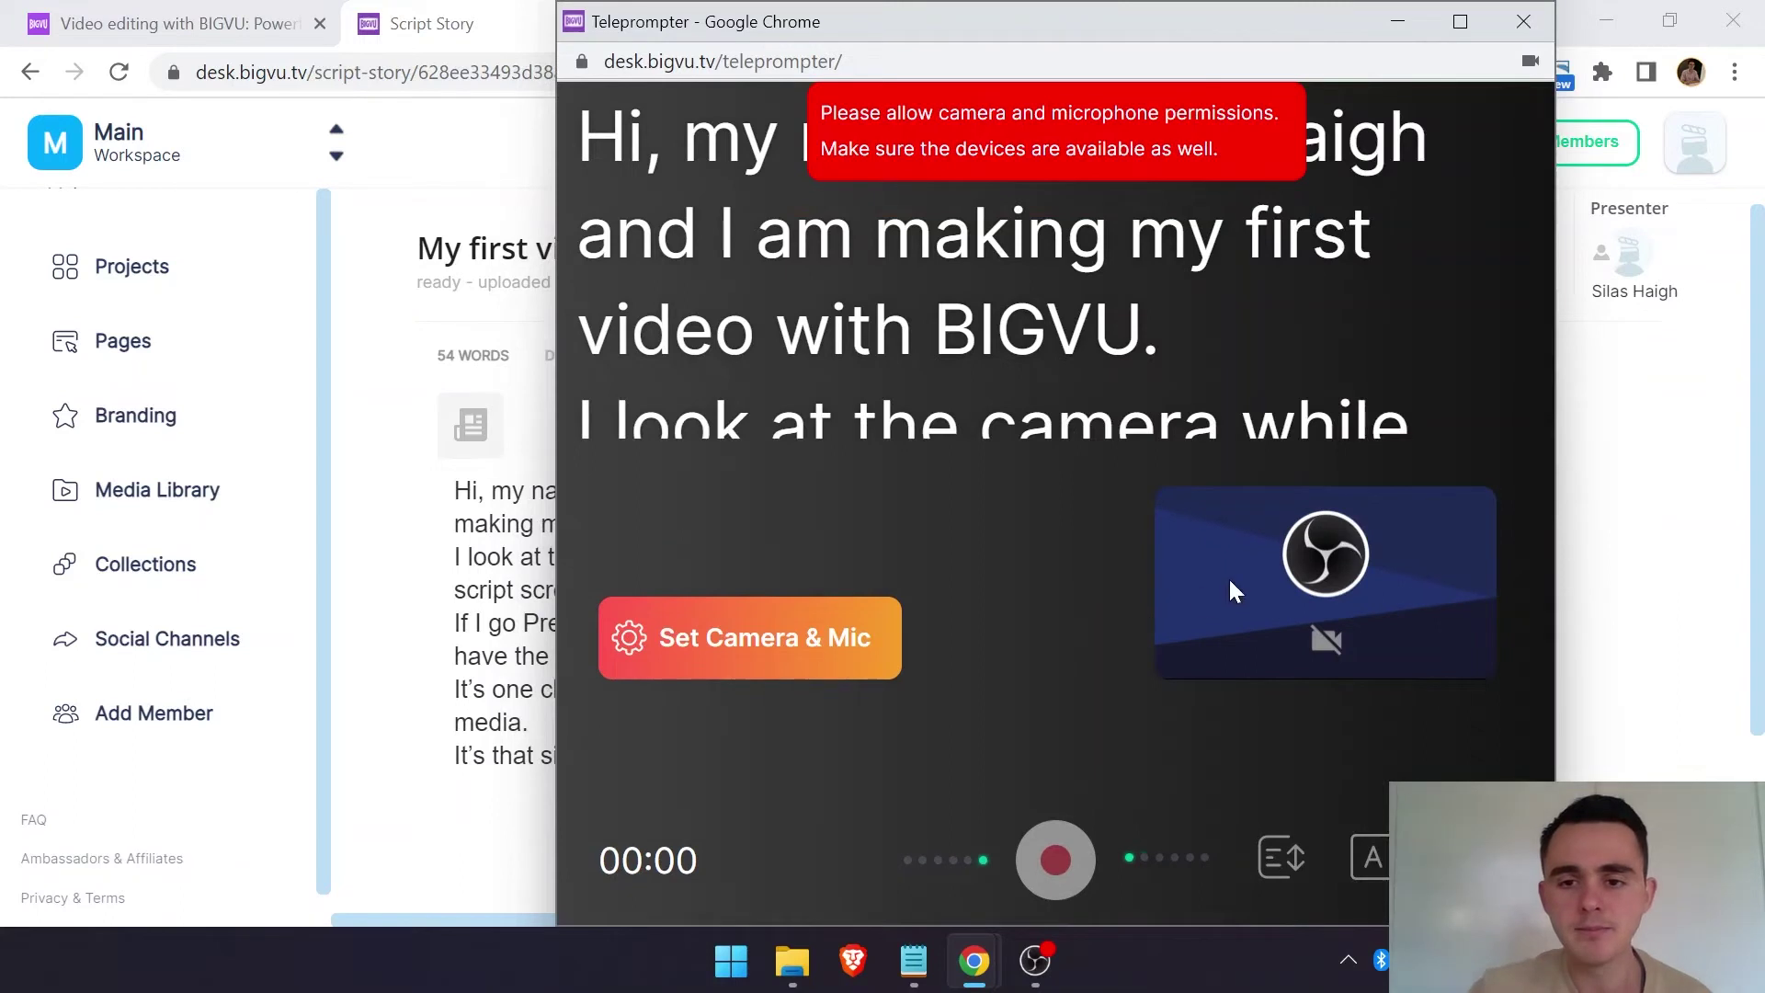
pyautogui.moveTo(1298, 23); pyautogui.dragTo(1103, 13)
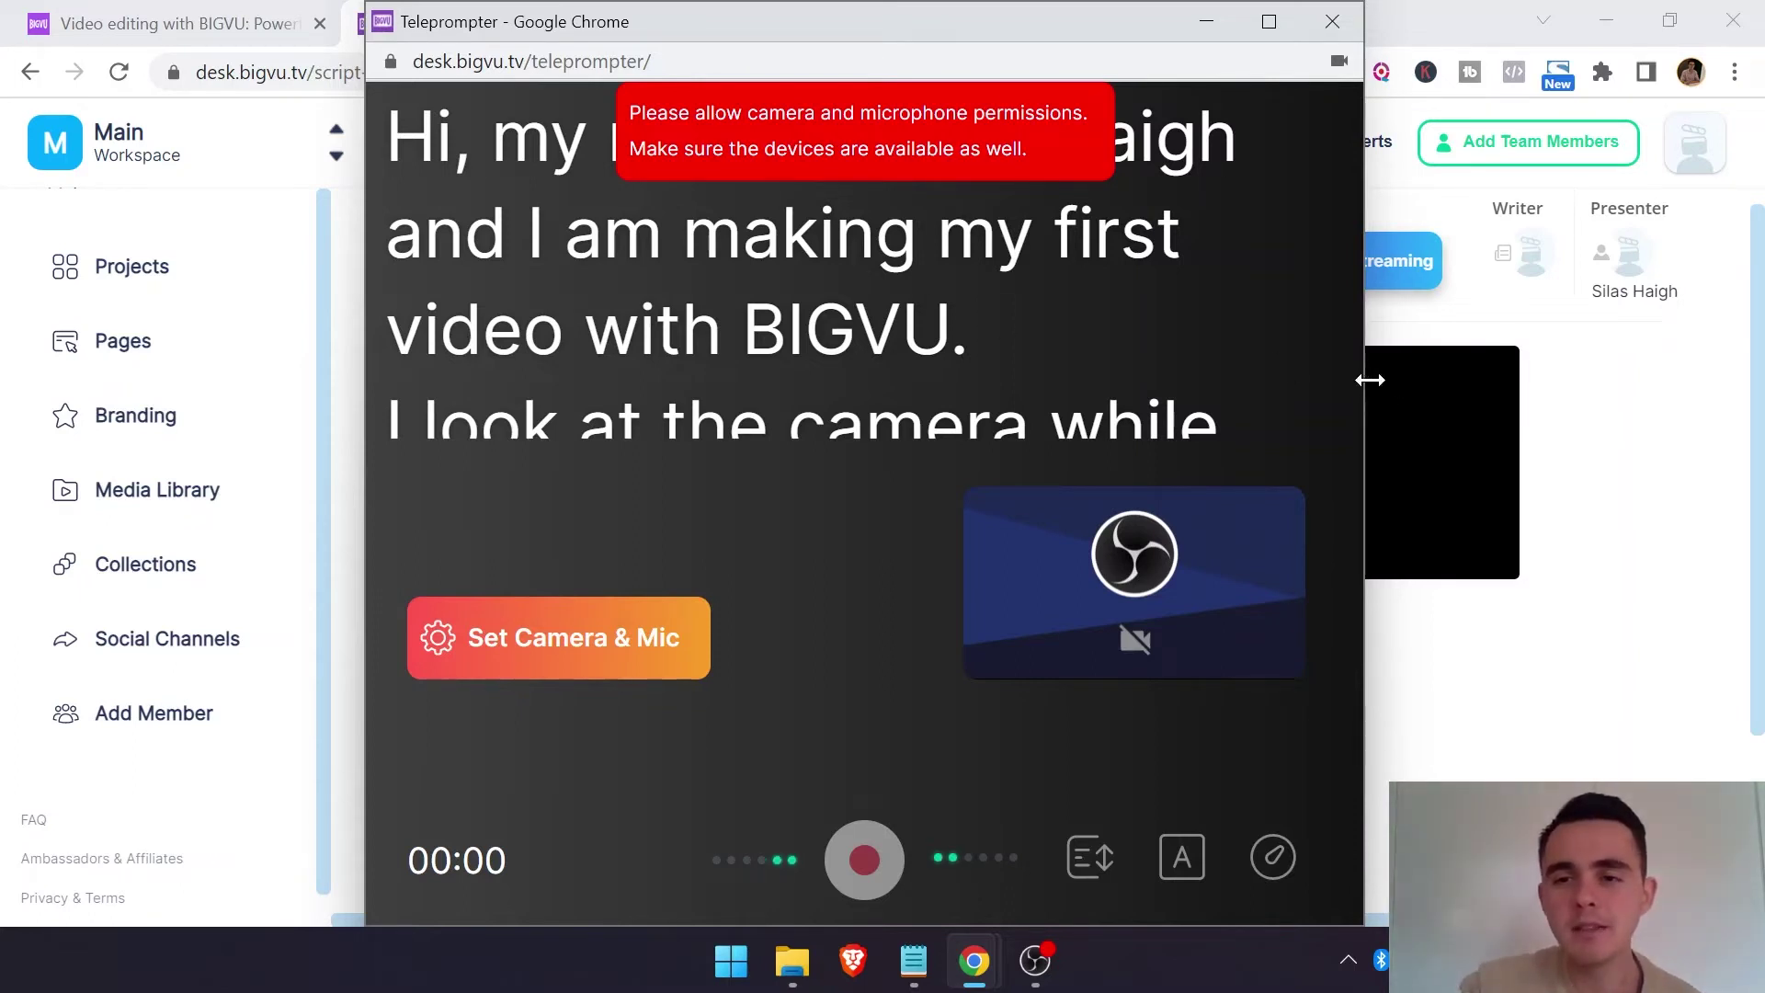
# Step: Resize the teleprompter to a small box at the top of the screen, then close it
pyautogui.moveTo(1364, 378); pyautogui.dragTo(1330, 410)
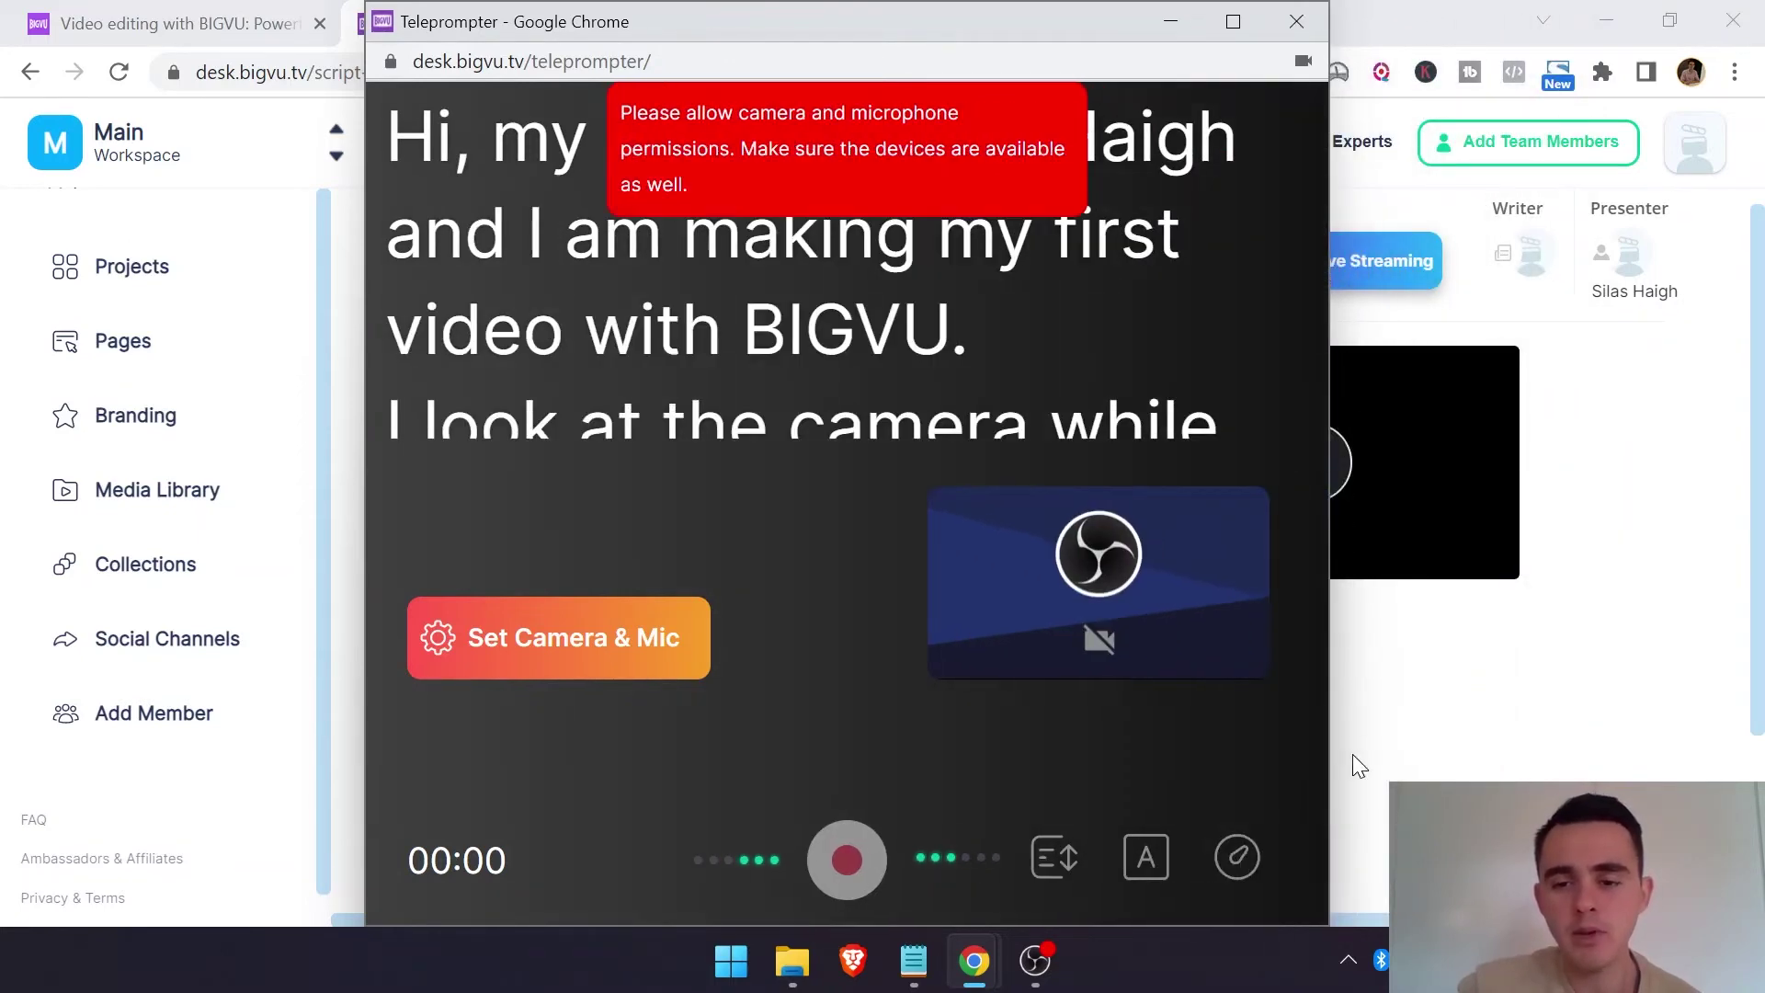
pyautogui.moveTo(1336, 679); pyautogui.dragTo(893, 637)
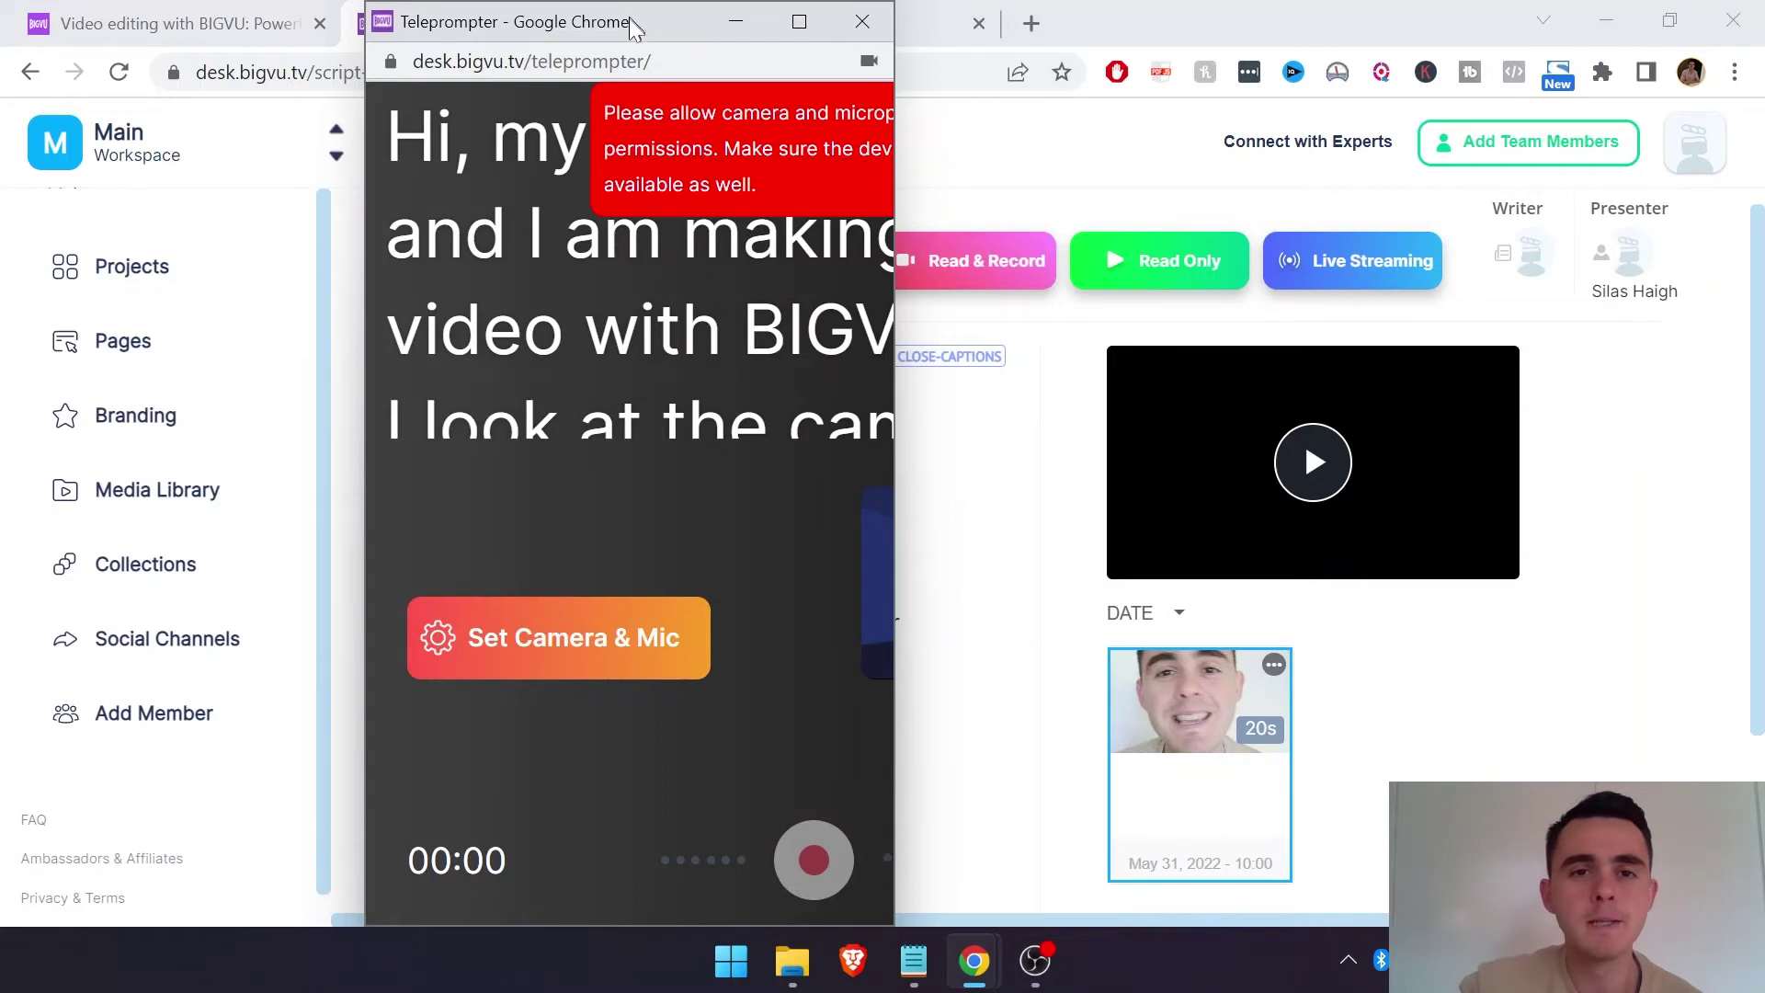
pyautogui.moveTo(629, 20); pyautogui.dragTo(891, 42)
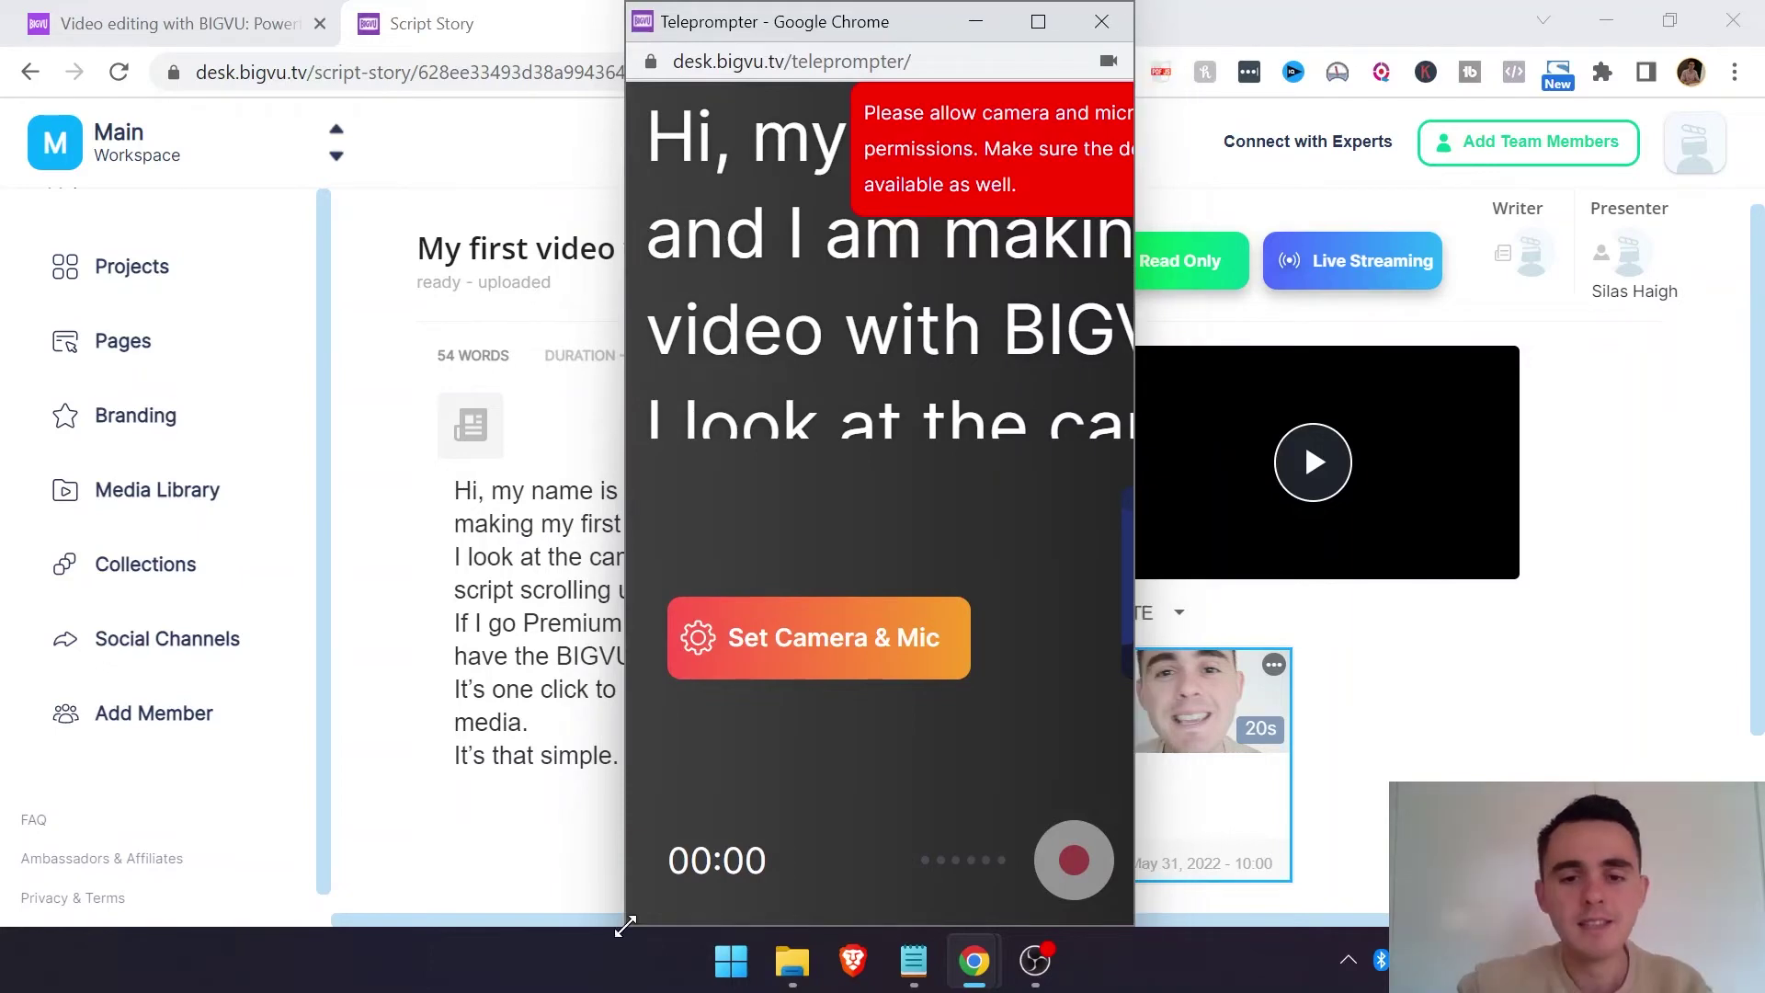
pyautogui.moveTo(621, 928); pyautogui.dragTo(708, 846)
pyautogui.moveTo(891, 497); pyautogui.dragTo(868, 26)
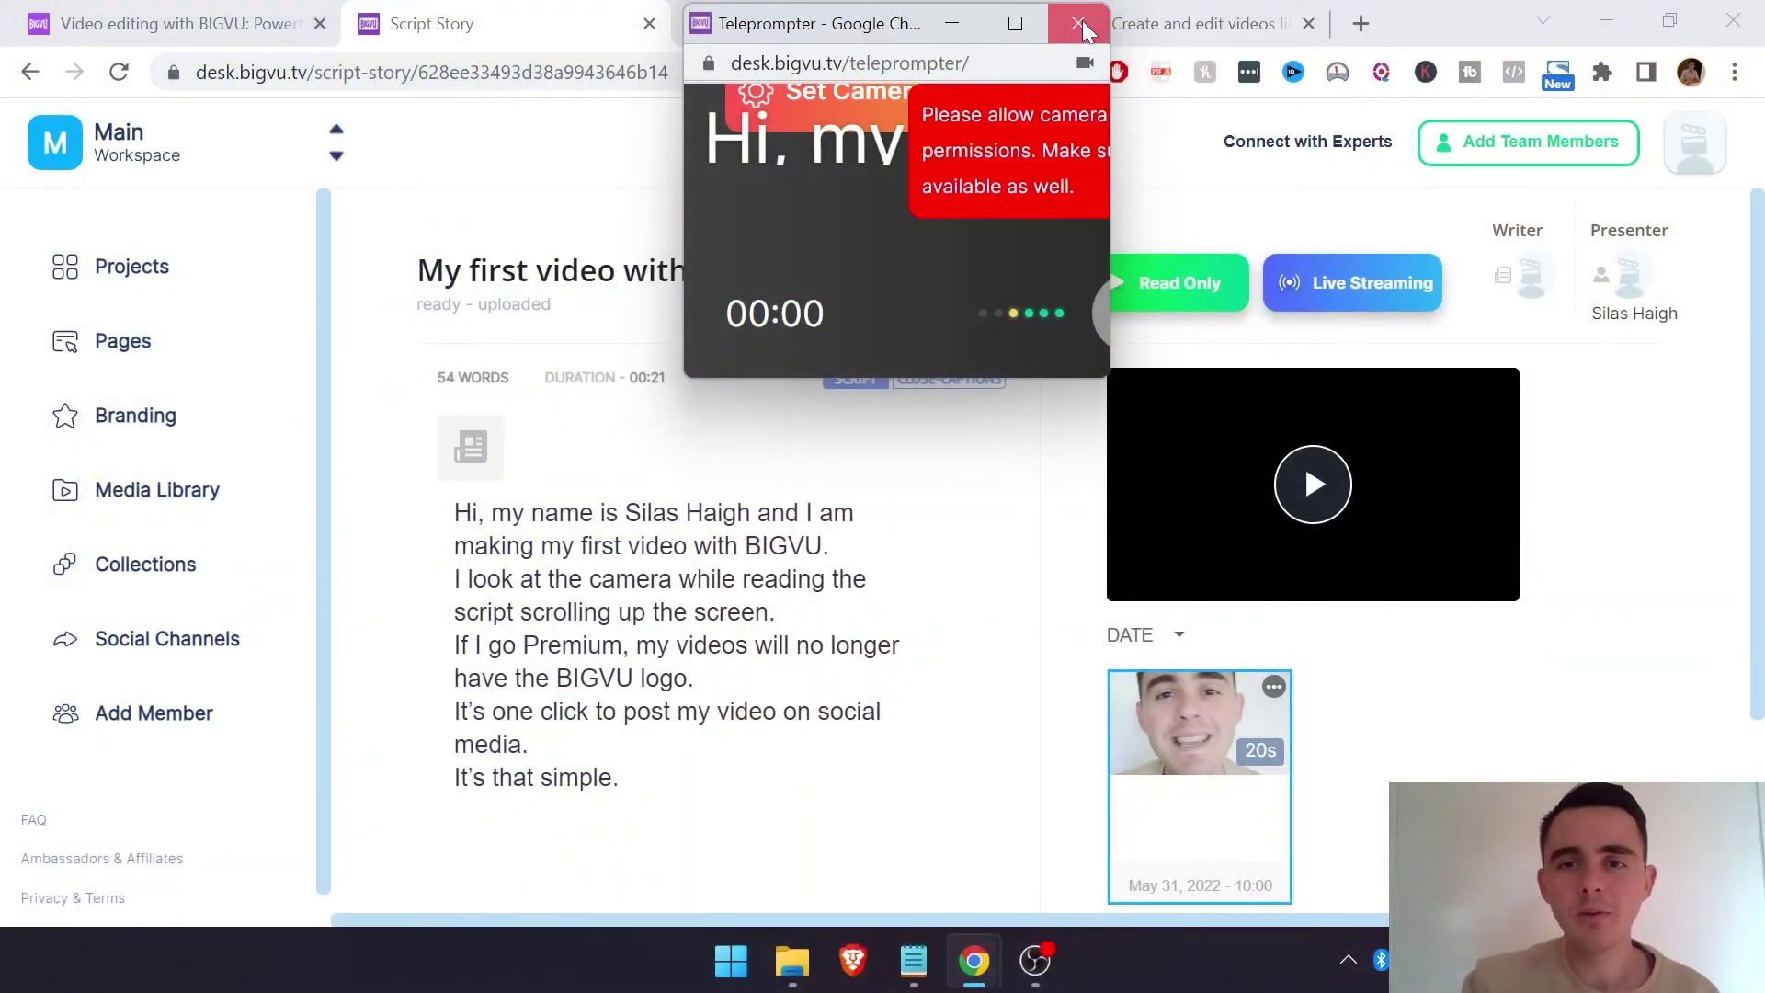
pyautogui.click(1083, 21)
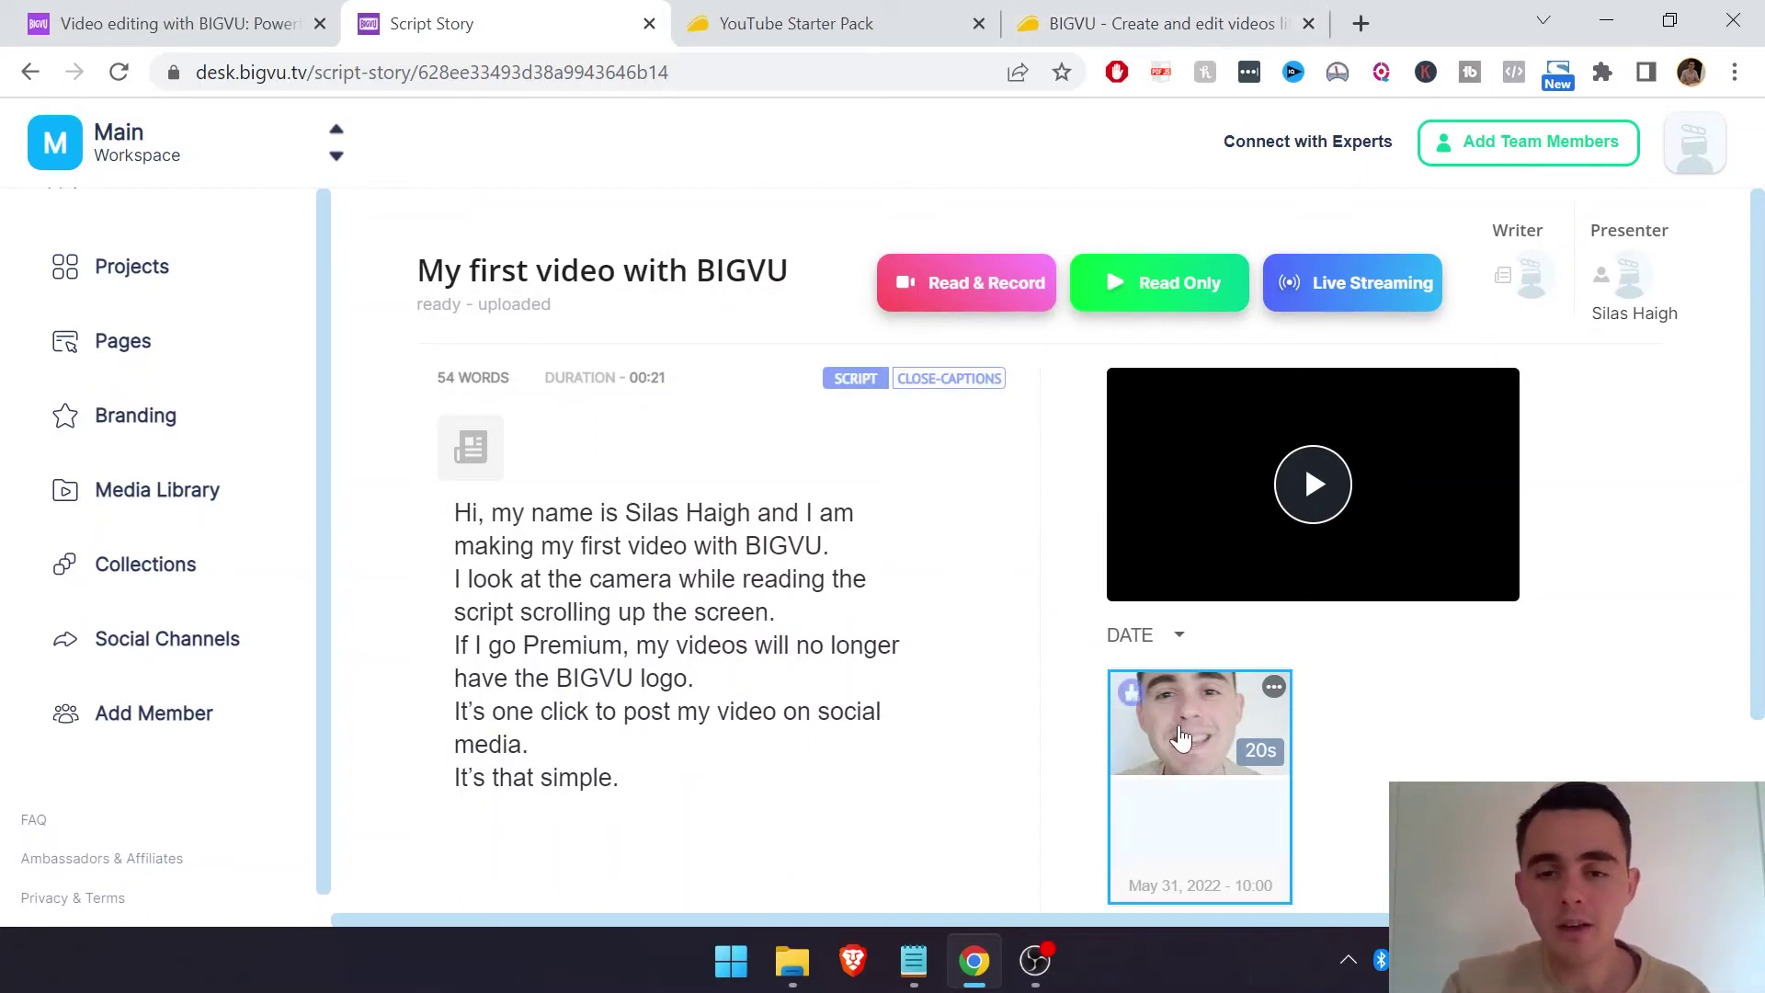
# Step: Try the 1:1 and 16:9 aspect ratios, then return the video to 9:16 portrait
pyautogui.moveTo(1130, 698)
pyautogui.click(1129, 699)
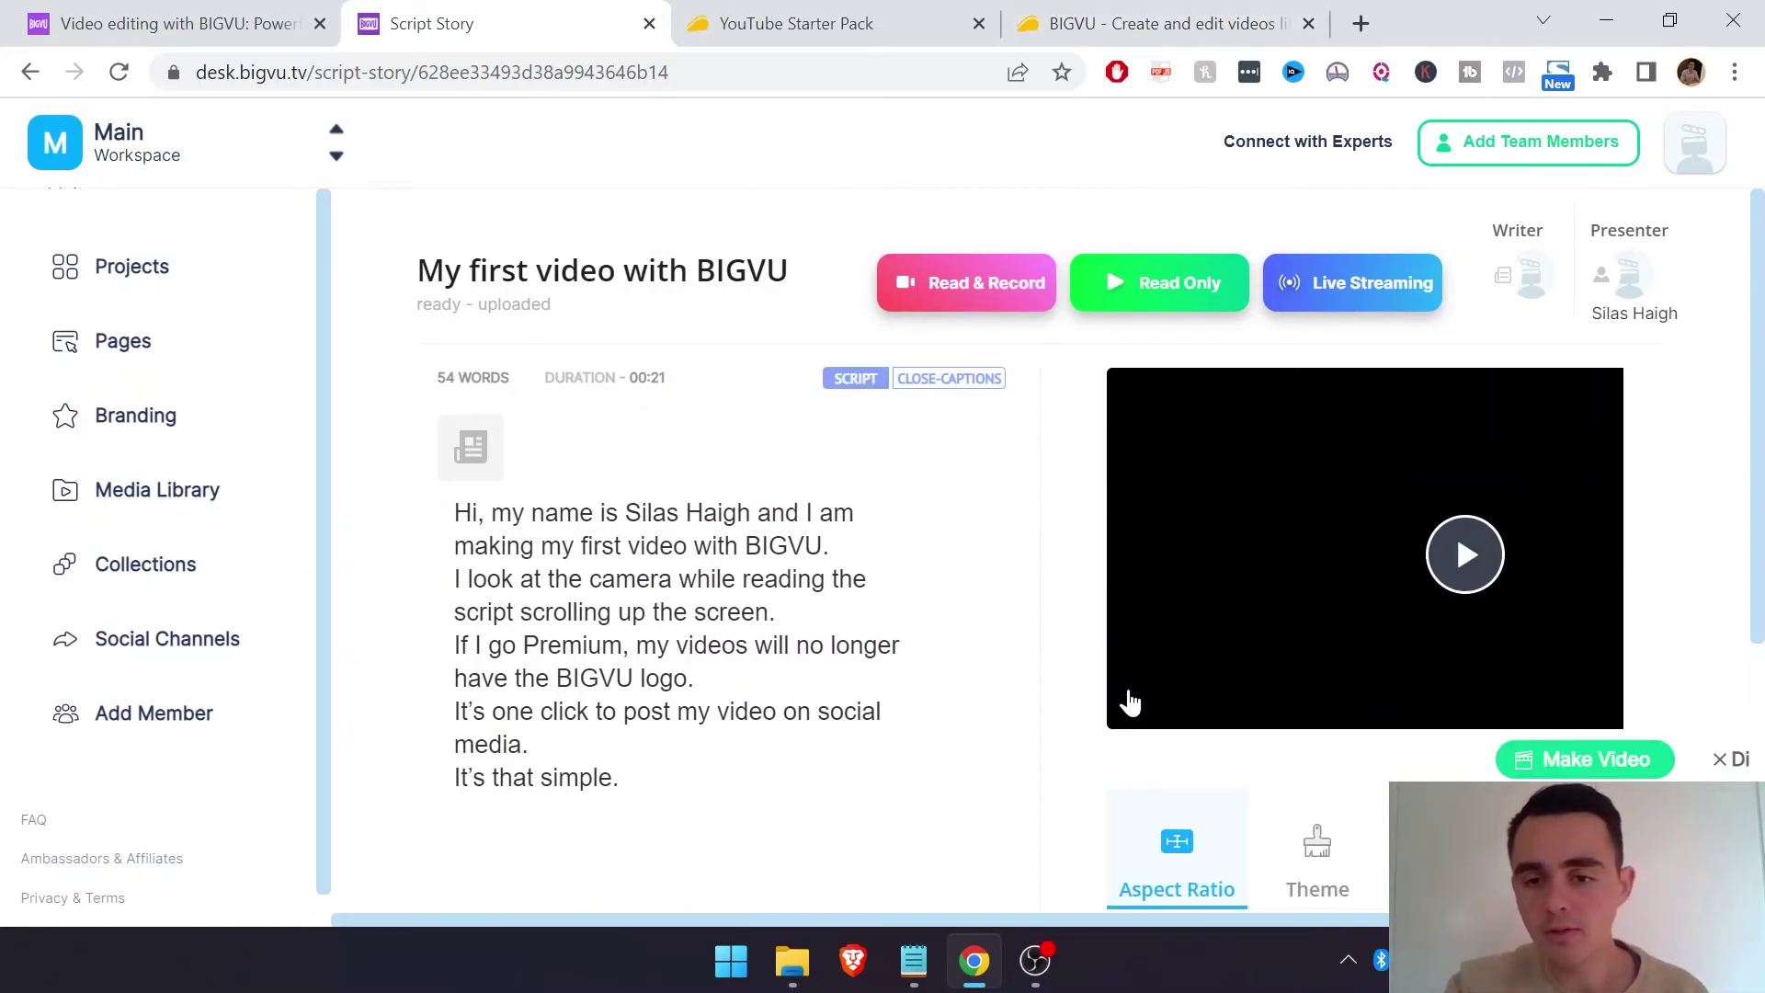
pyautogui.scroll(-2, 1052, 681)
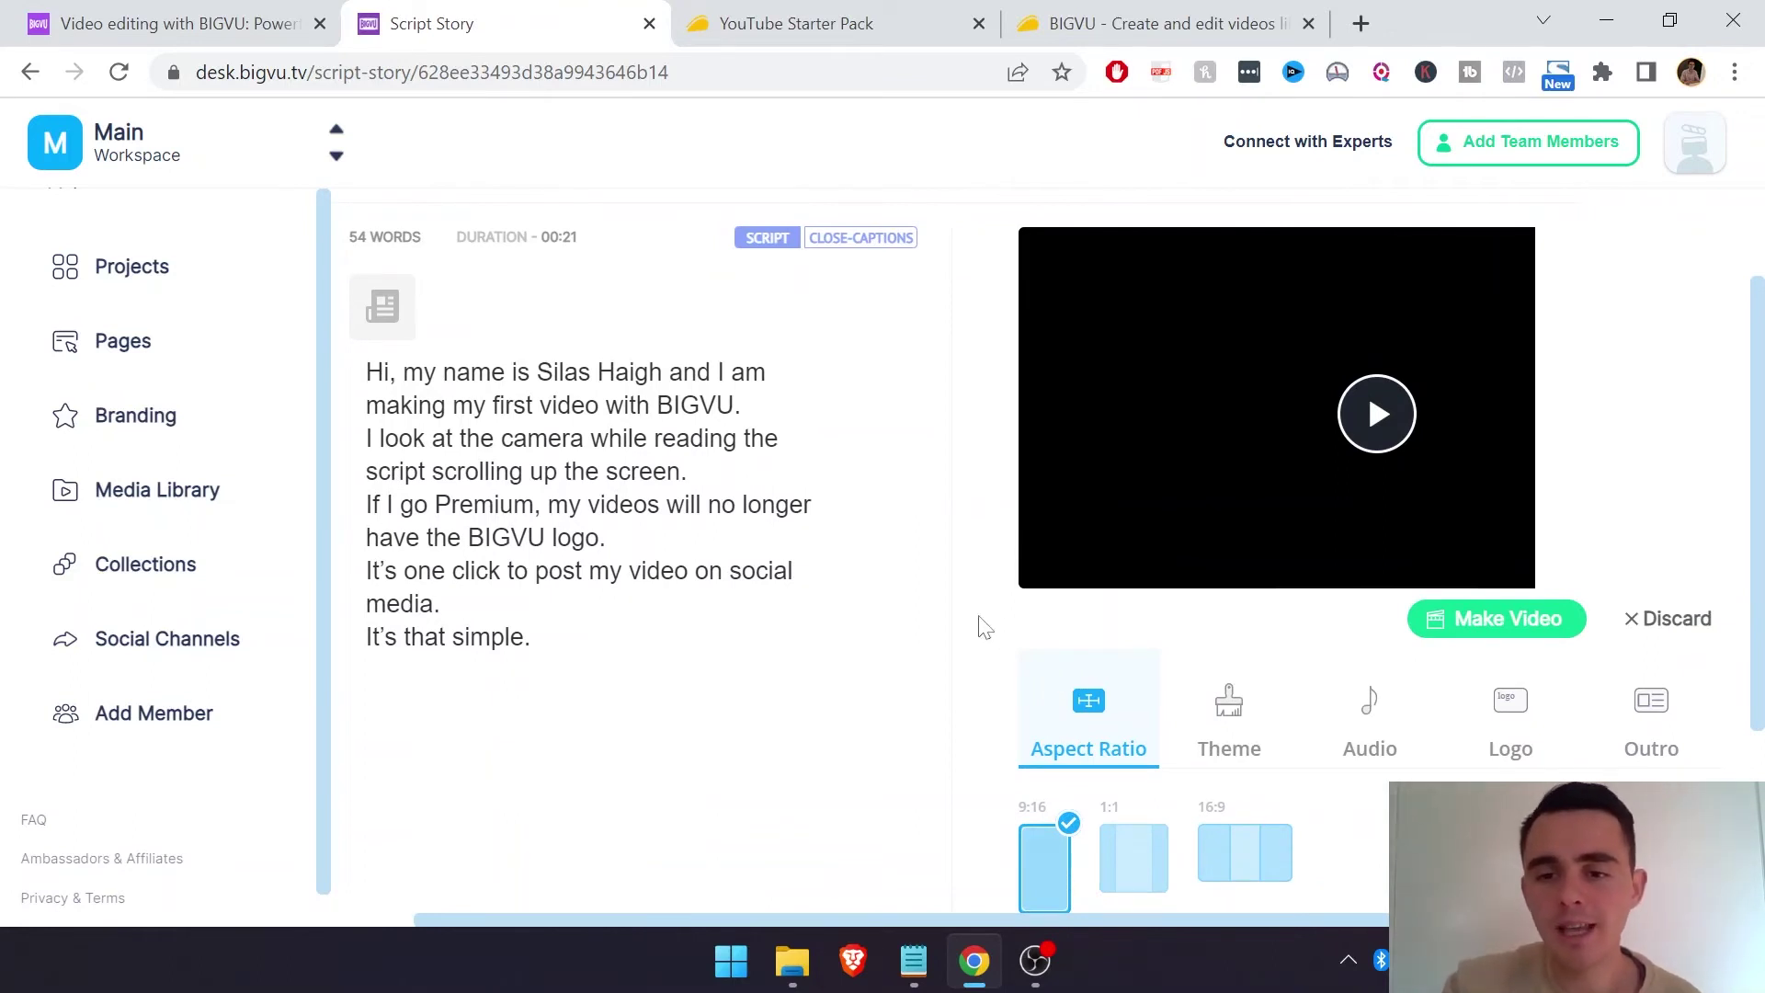
pyautogui.scroll(-2, 985, 628)
pyautogui.click(1139, 740)
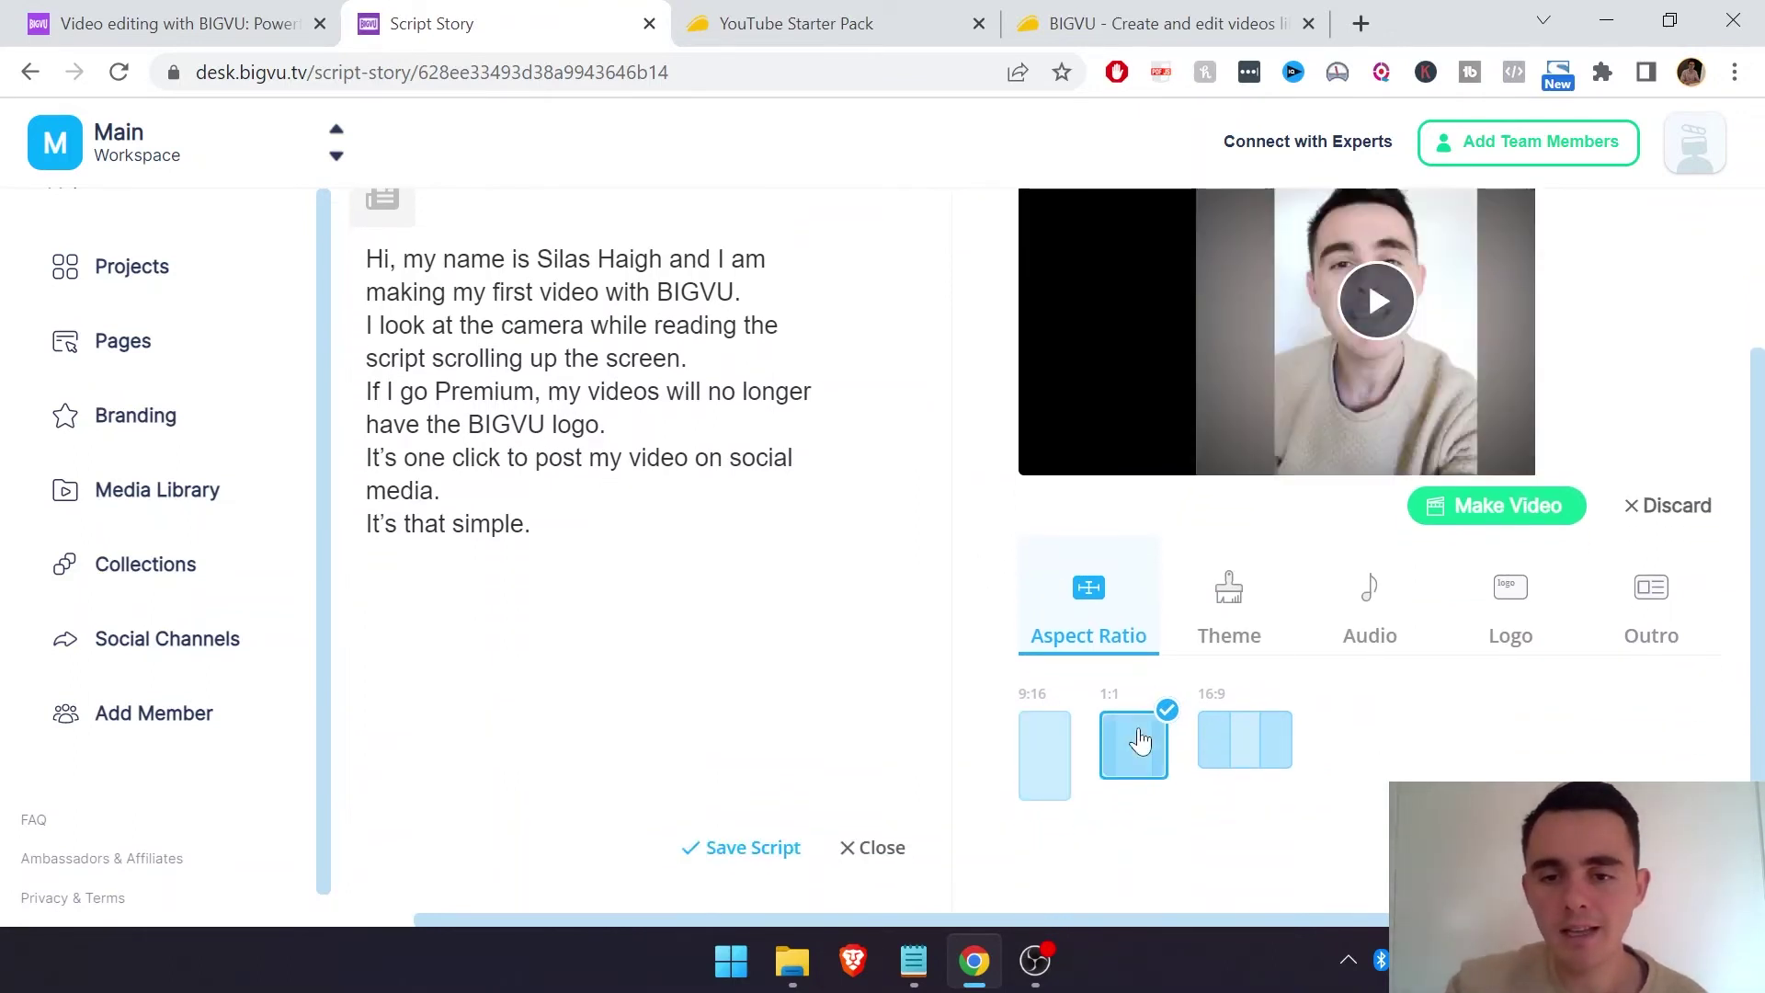
pyautogui.click(1260, 743)
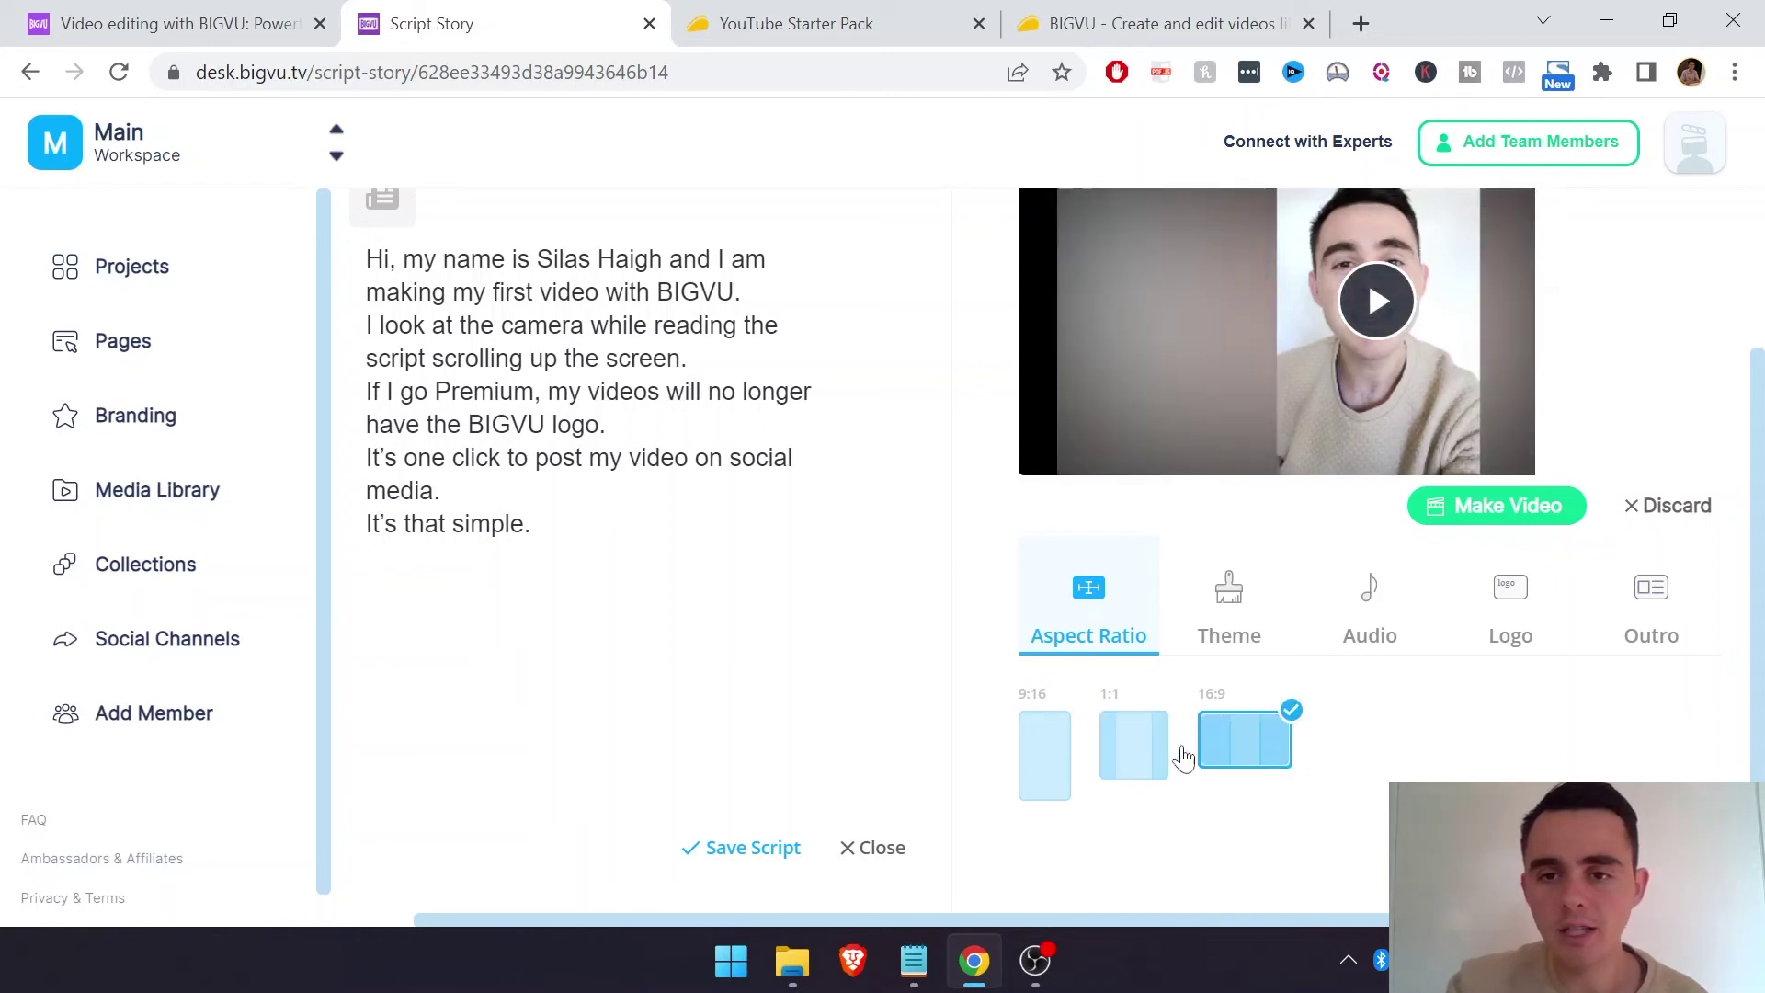
pyautogui.click(1045, 750)
pyautogui.scroll(1, 1324, 685)
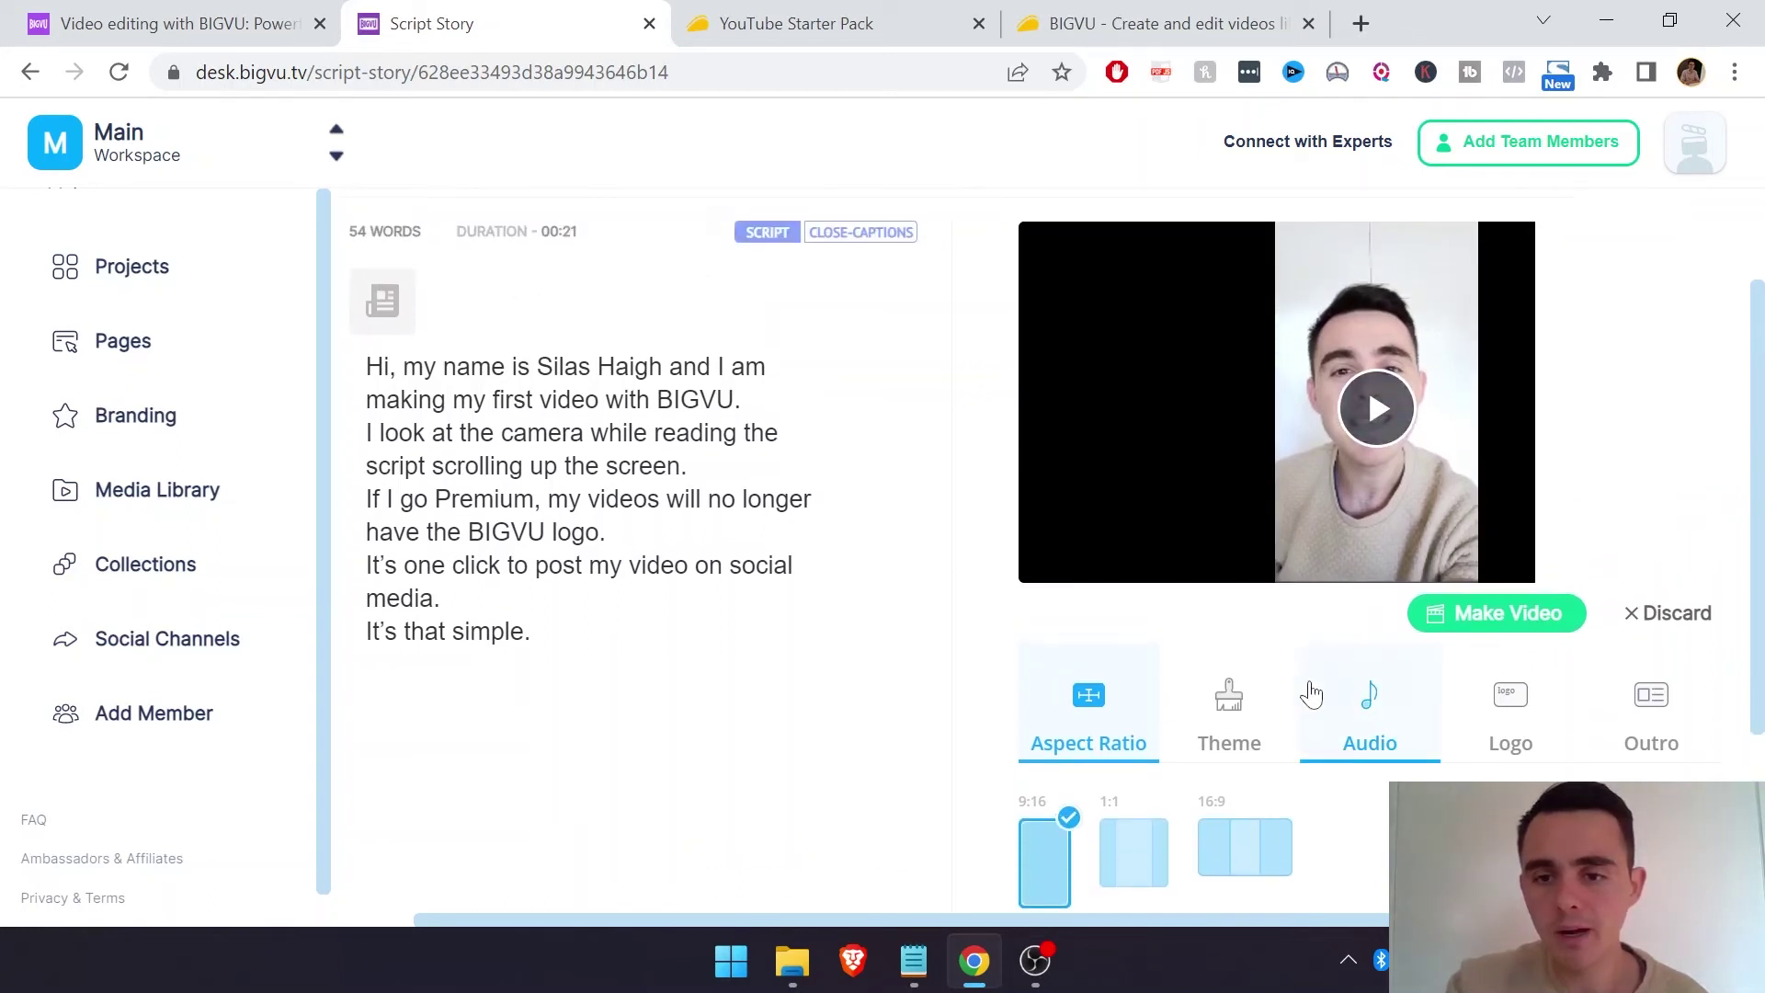
# Step: Browse the Theme Lower 3rd style carousel
pyautogui.click(1227, 694)
pyautogui.scroll(-1, 1011, 704)
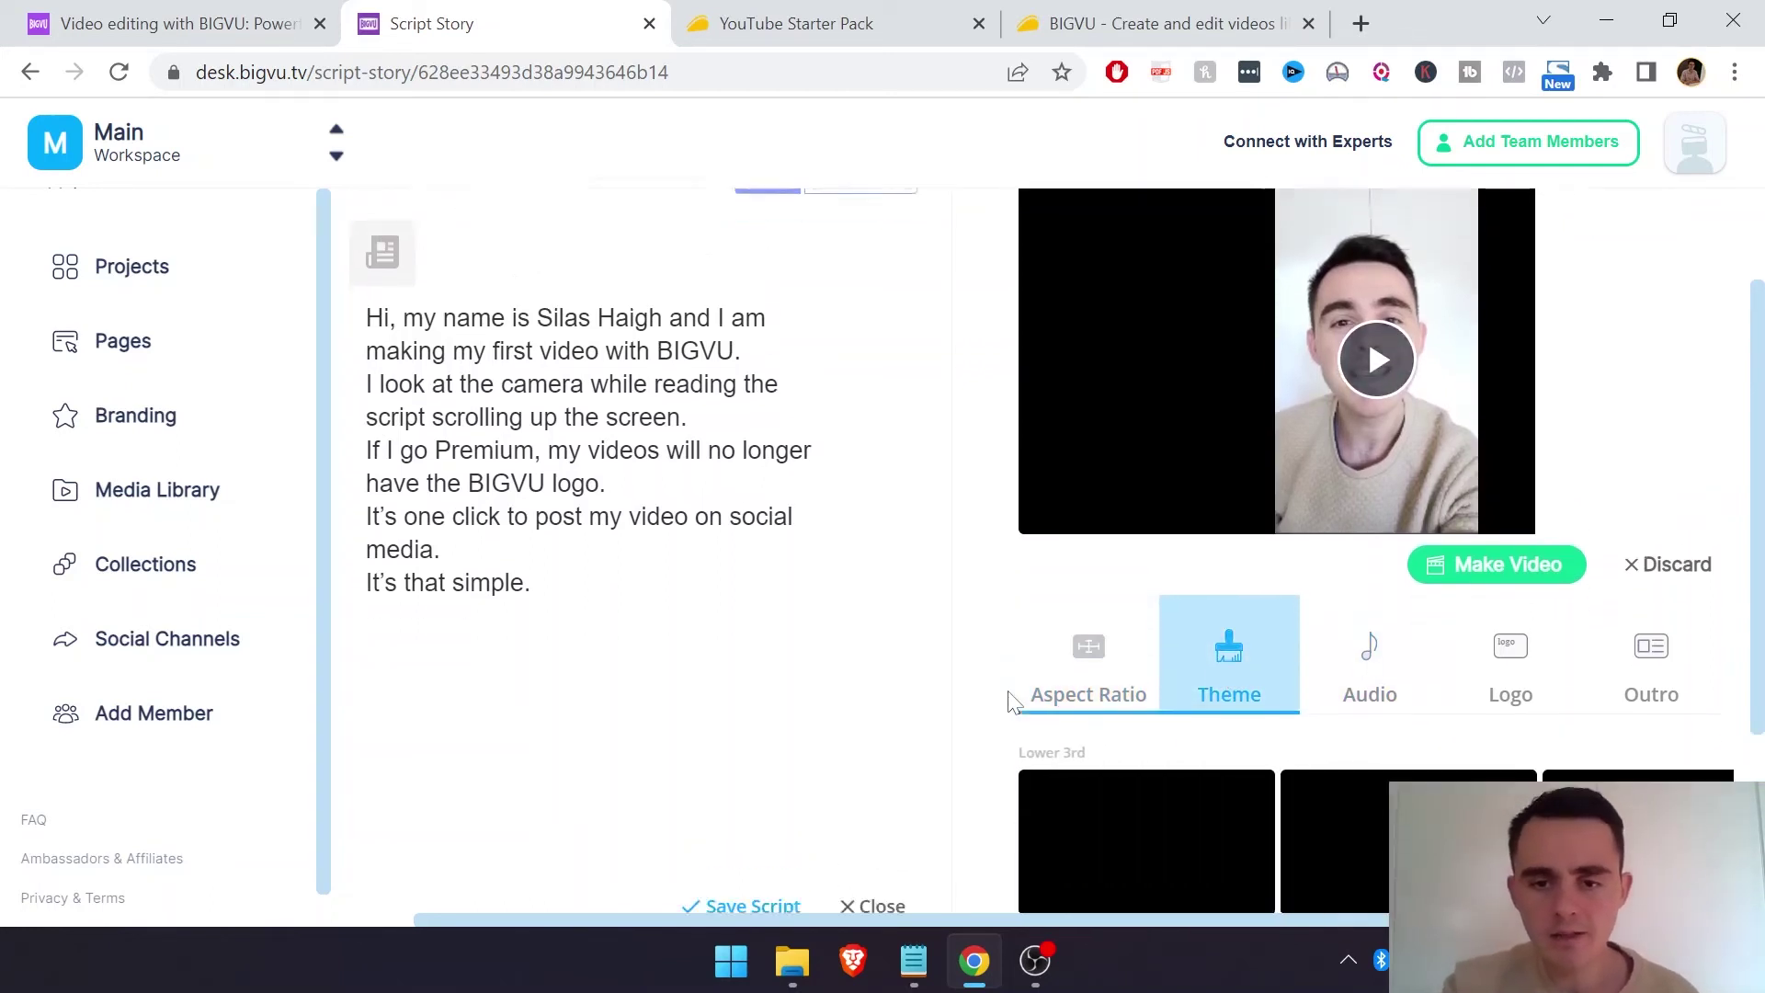
pyautogui.scroll(-2, 1011, 704)
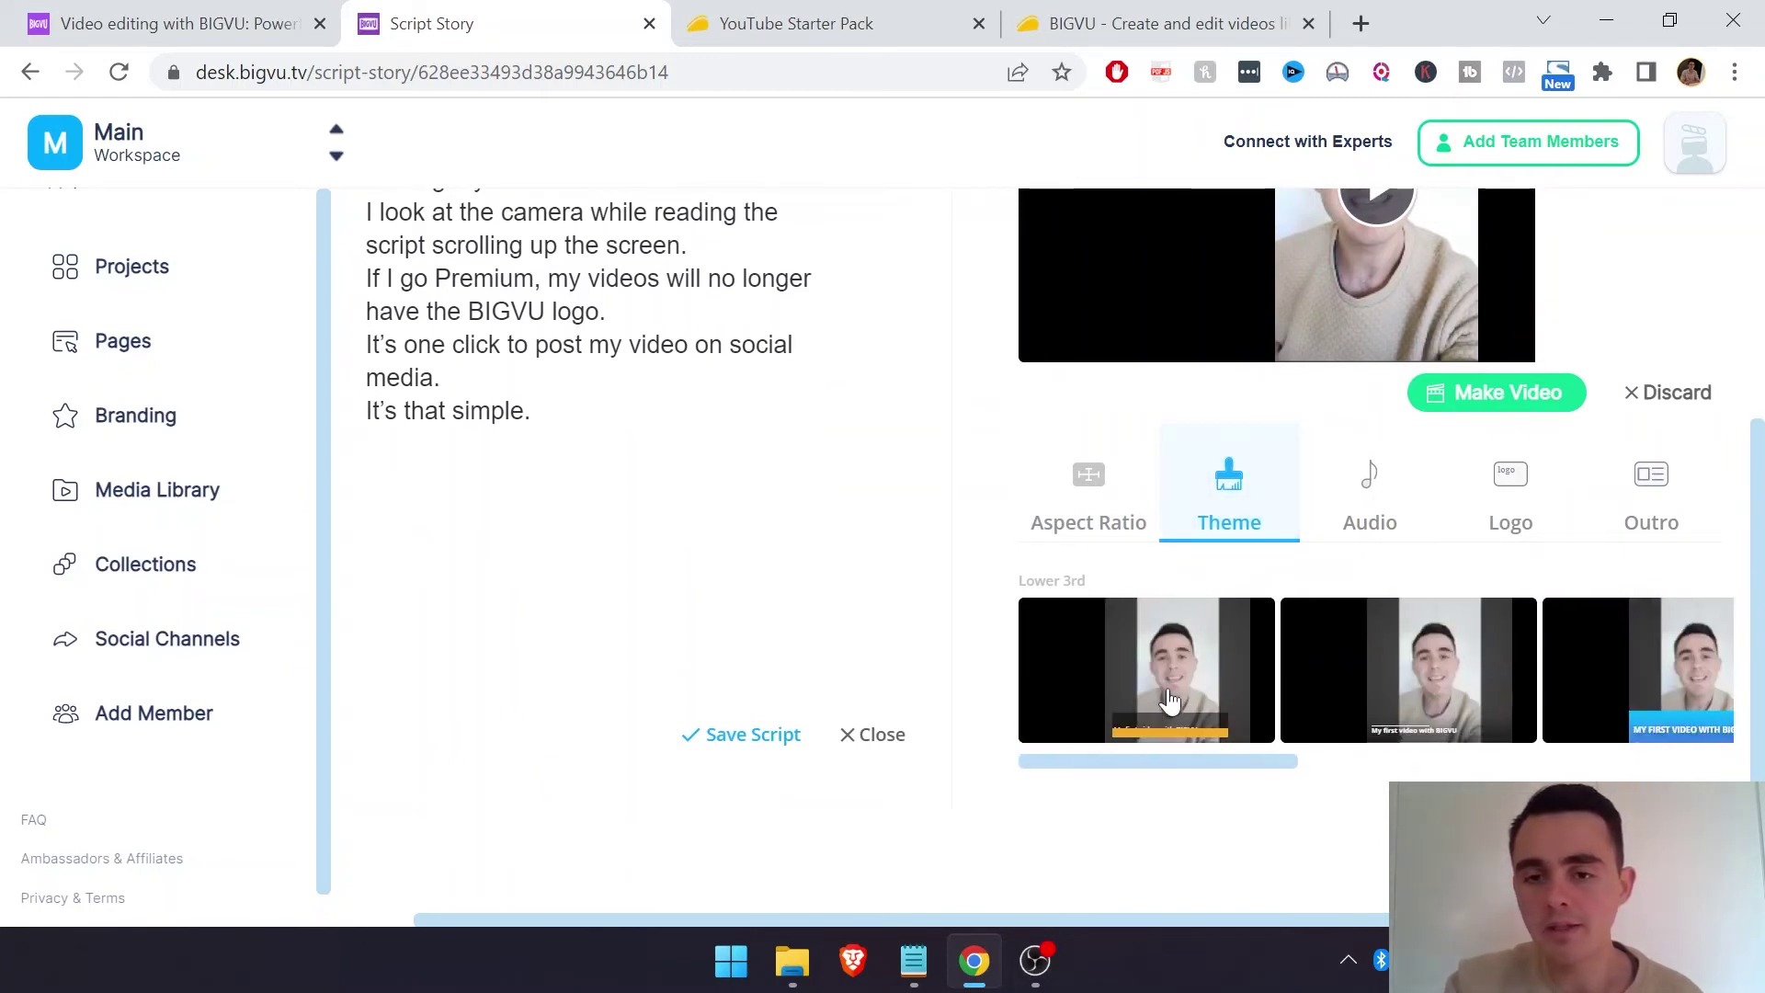
pyautogui.hscroll(-1, 1169, 701)
pyautogui.hscroll(3, 1169, 700)
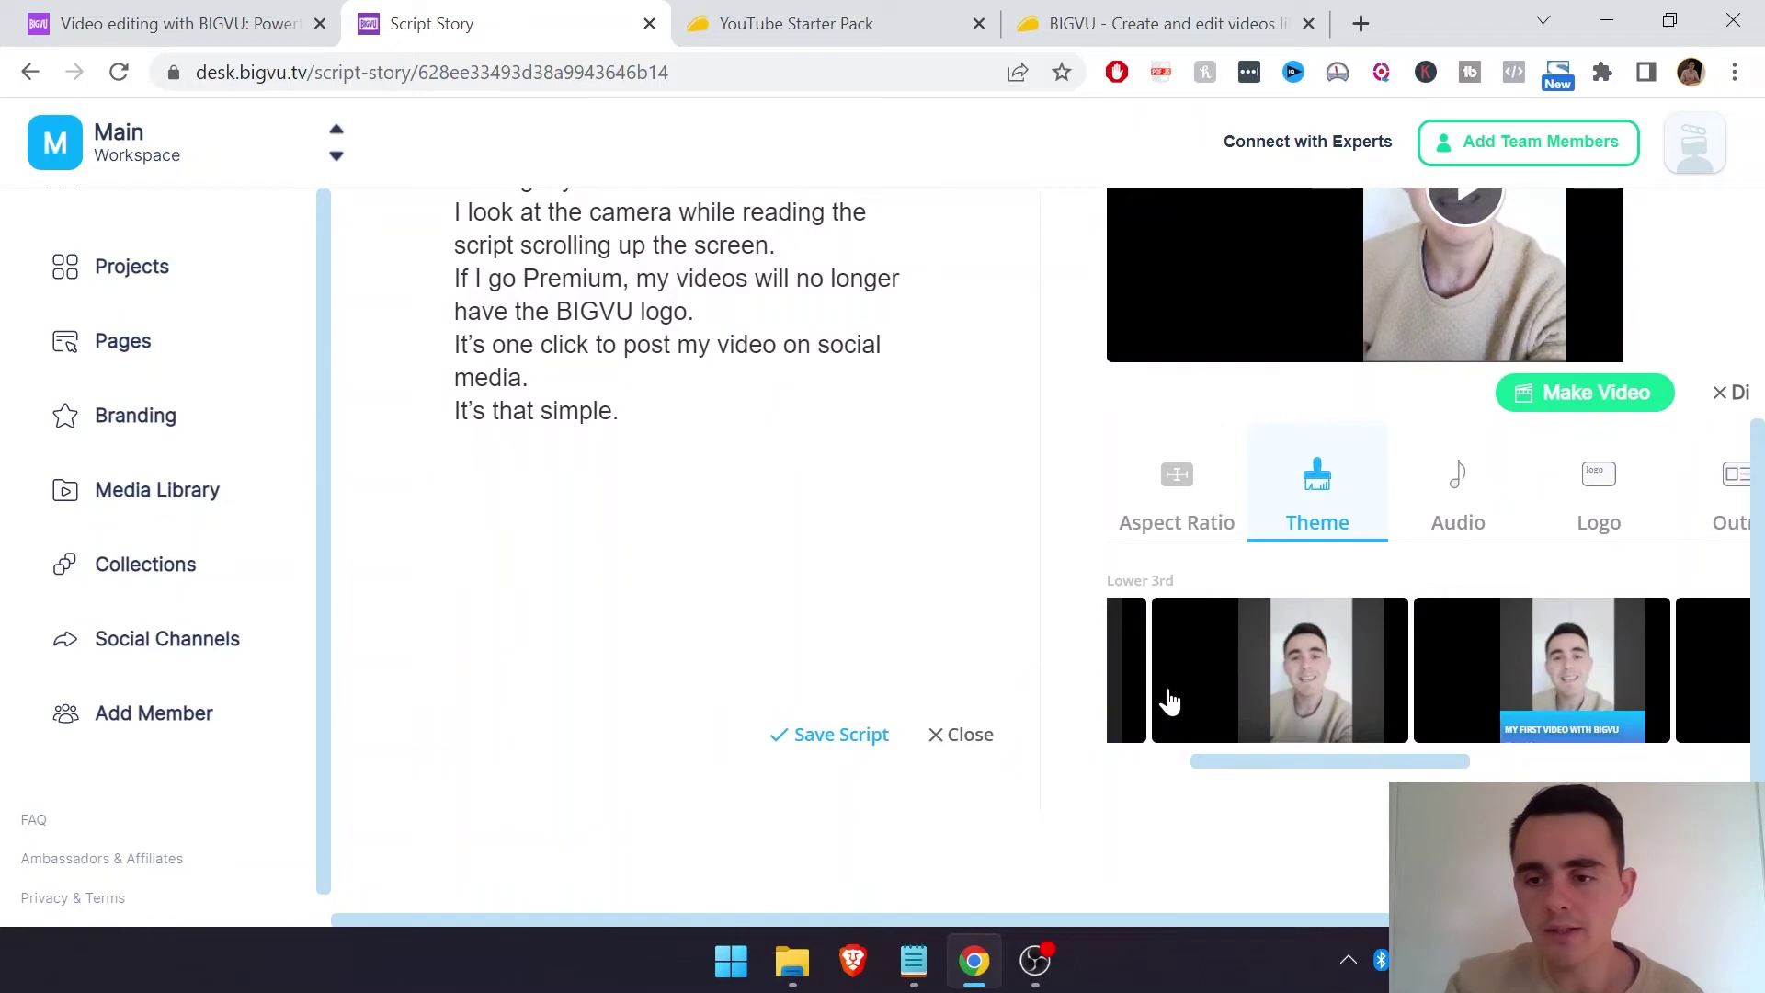
pyautogui.scroll(1, 1169, 700)
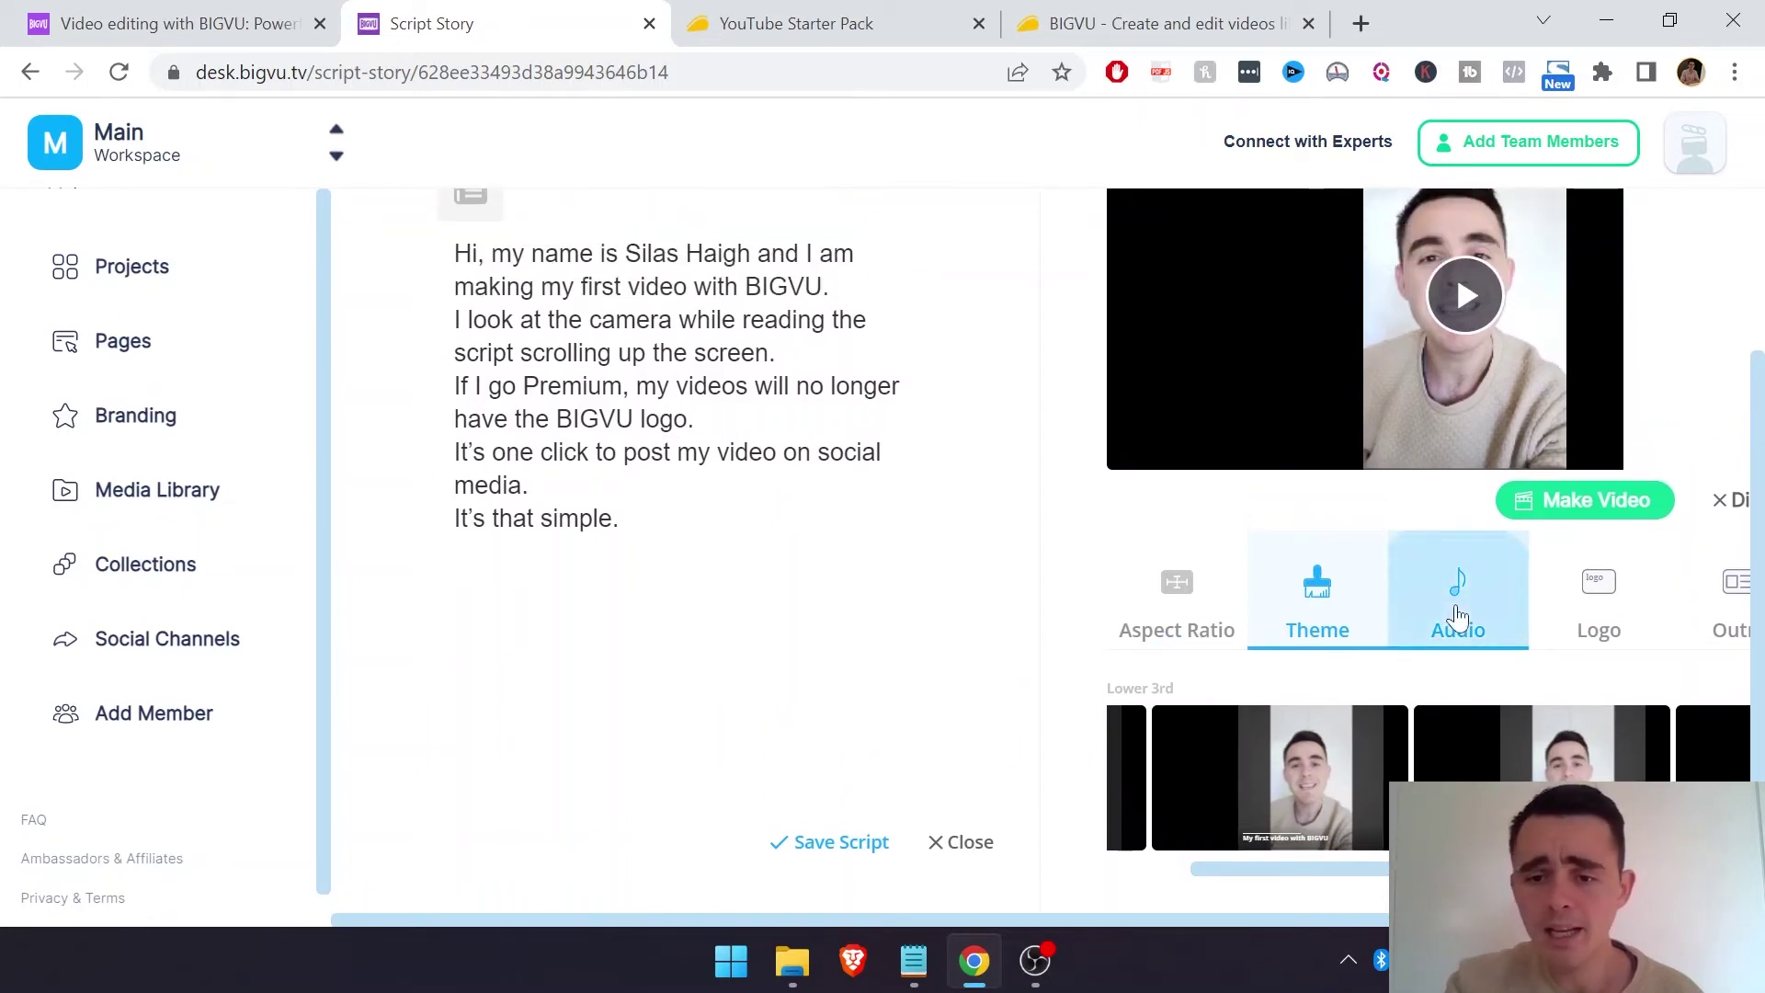
# Step: Browse the Audio options: Boost Audio and Music Bed tracks like Motivational and Cinematic
pyautogui.click(1458, 616)
pyautogui.scroll(-1, 970, 641)
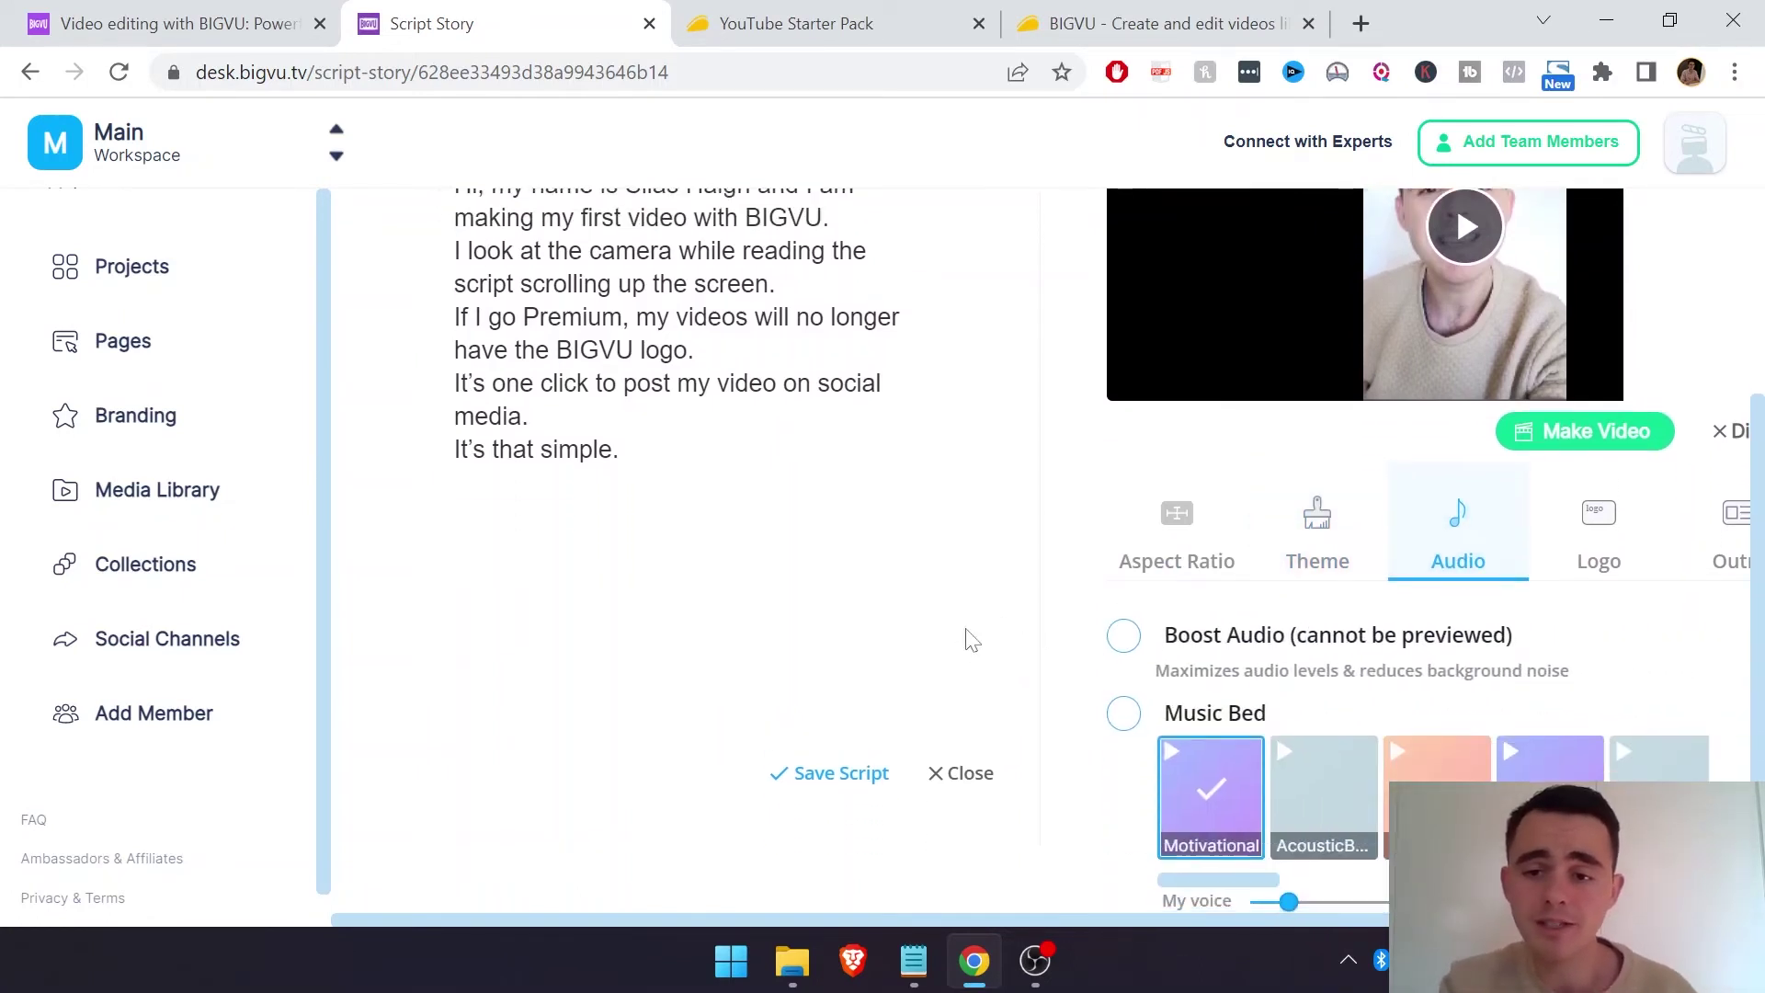
pyautogui.scroll(-1, 1457, 693)
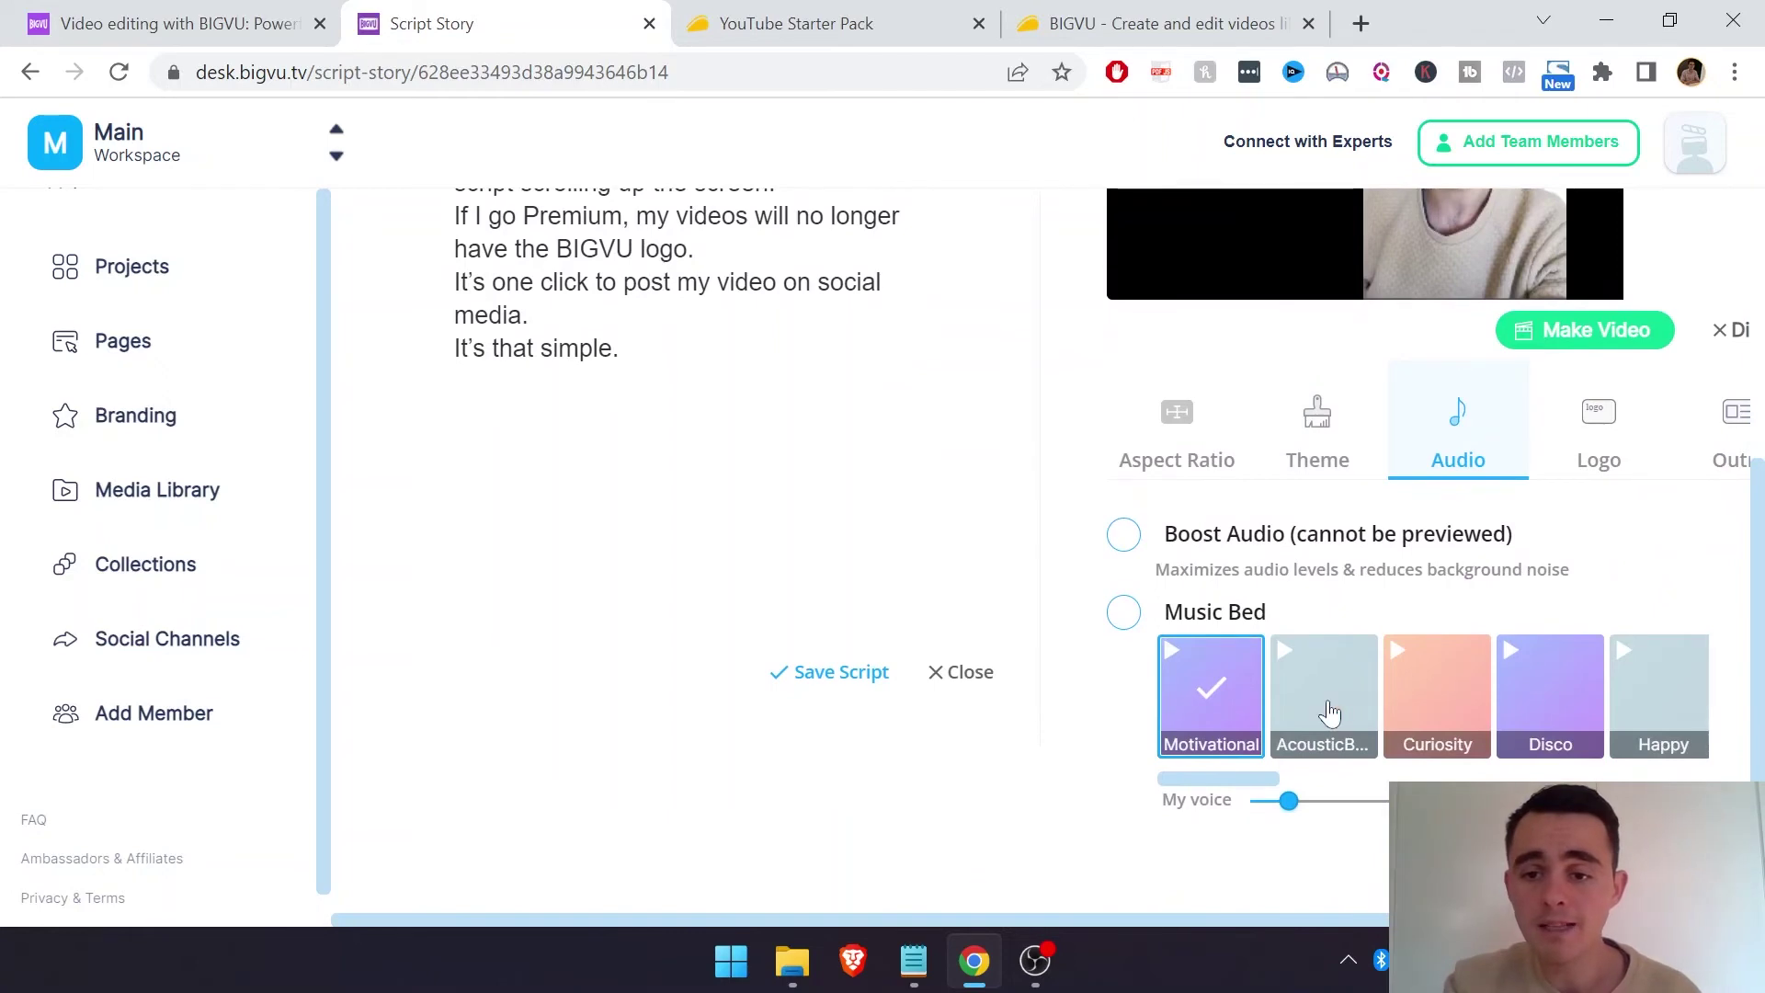
pyautogui.hscroll(10, 1330, 713)
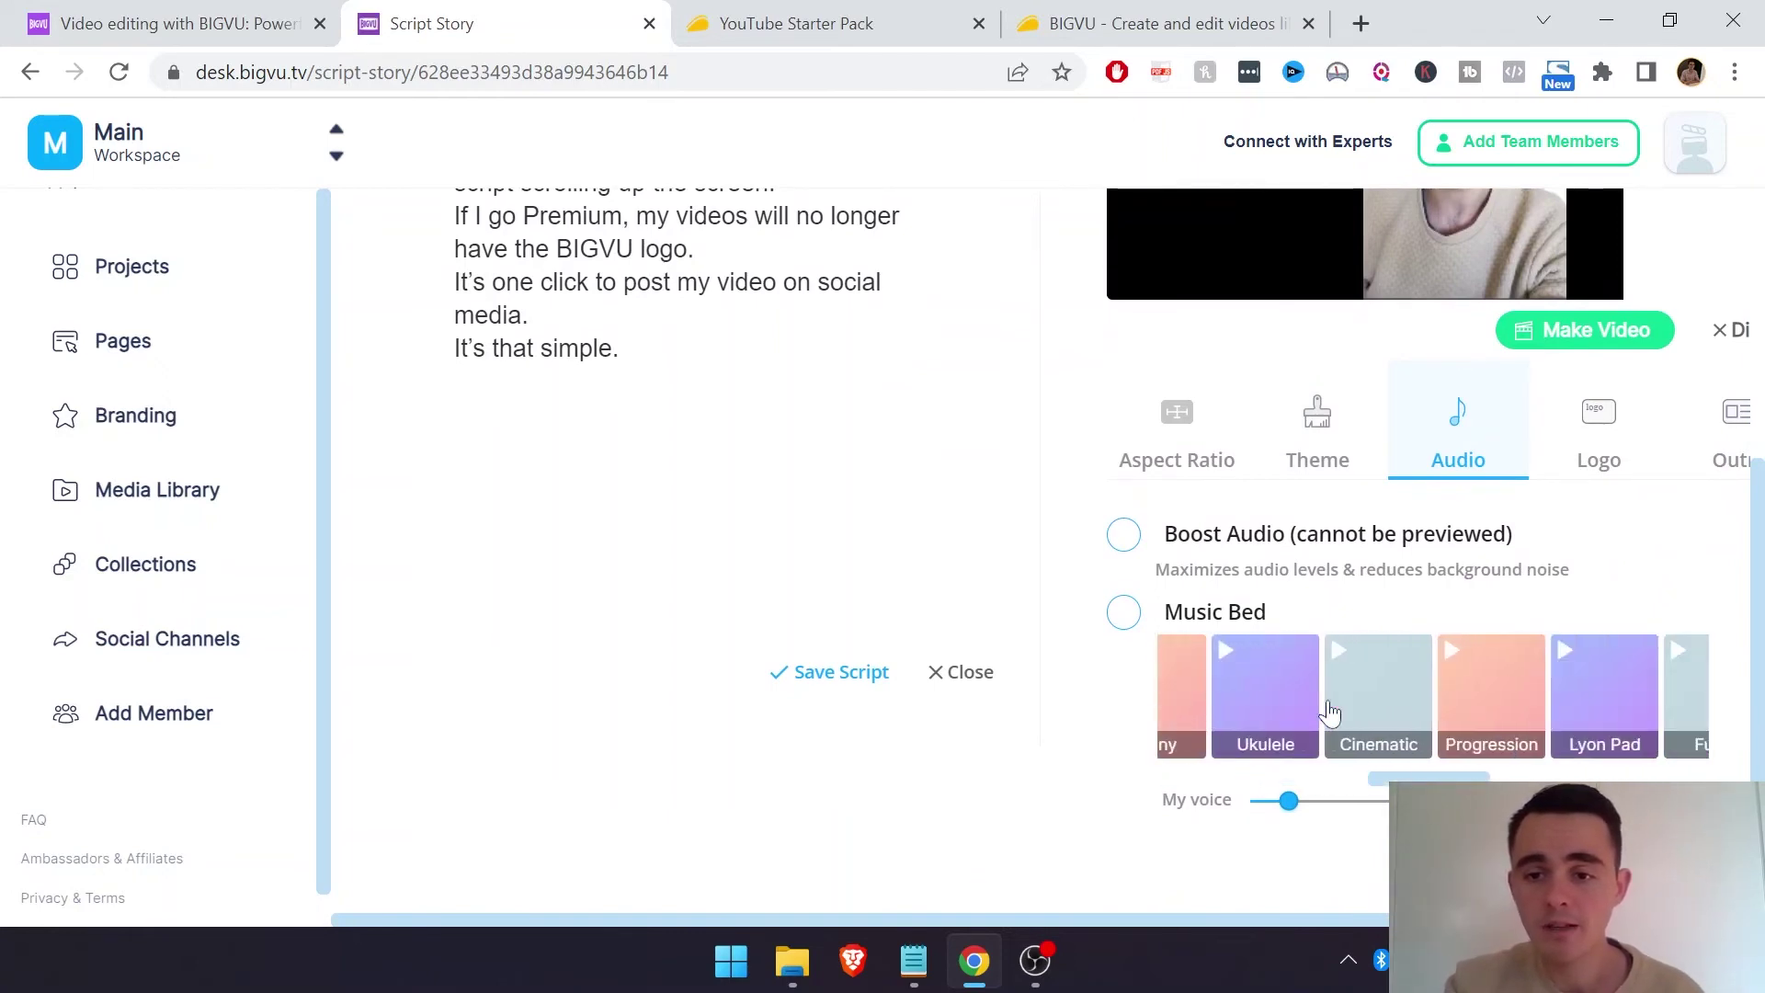
pyautogui.hscroll(10, 1330, 712)
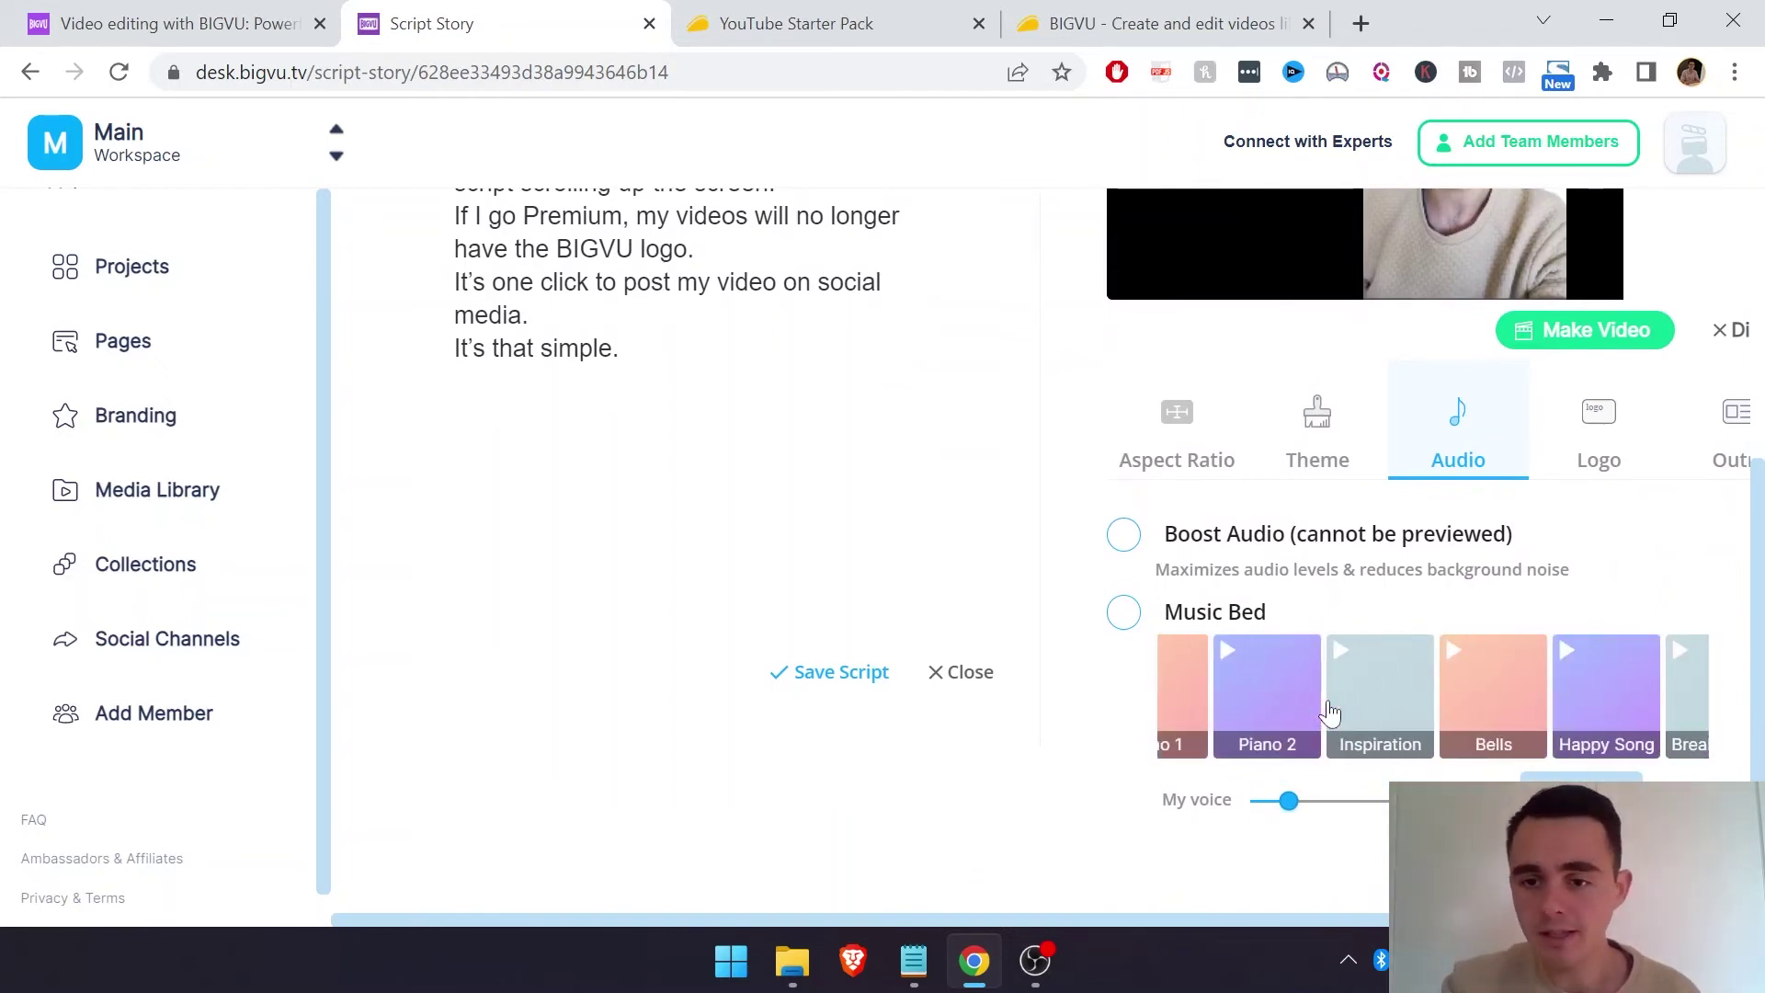
pyautogui.scroll(3, 1330, 712)
pyautogui.hscroll(2, 1299, 709)
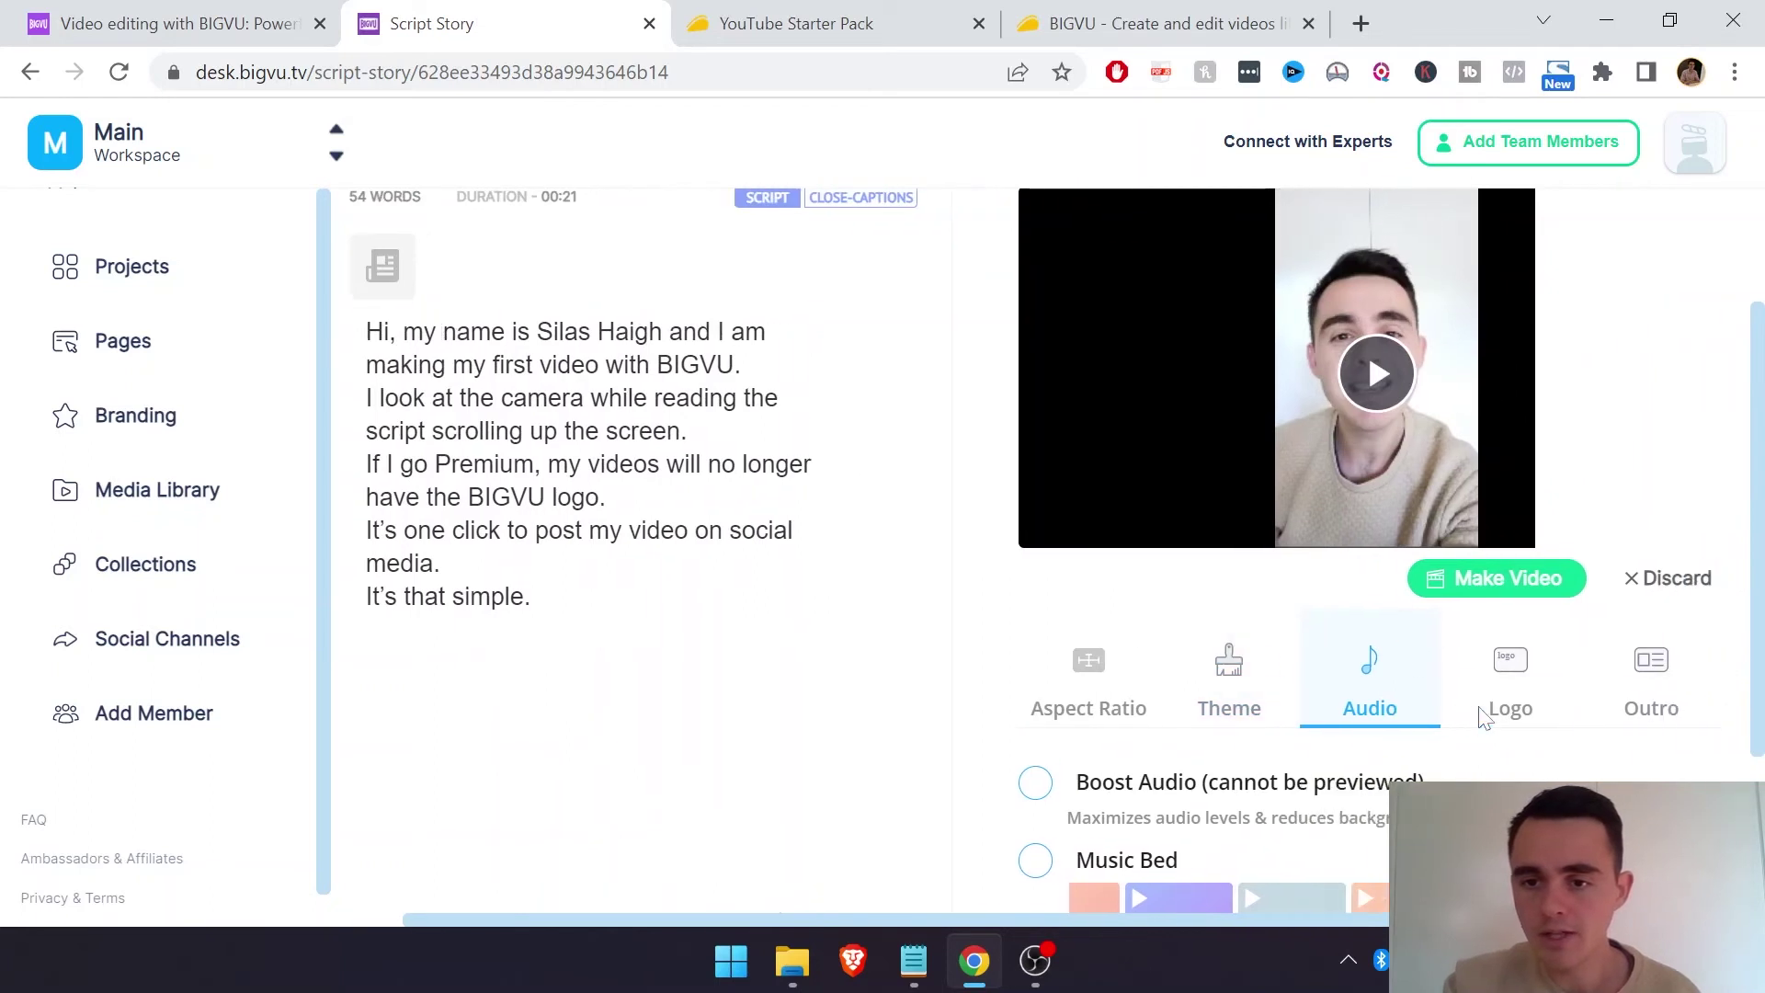
# Step: Review the Logo options, Add logo and Logo position
pyautogui.click(1537, 677)
pyautogui.scroll(-2, 1360, 675)
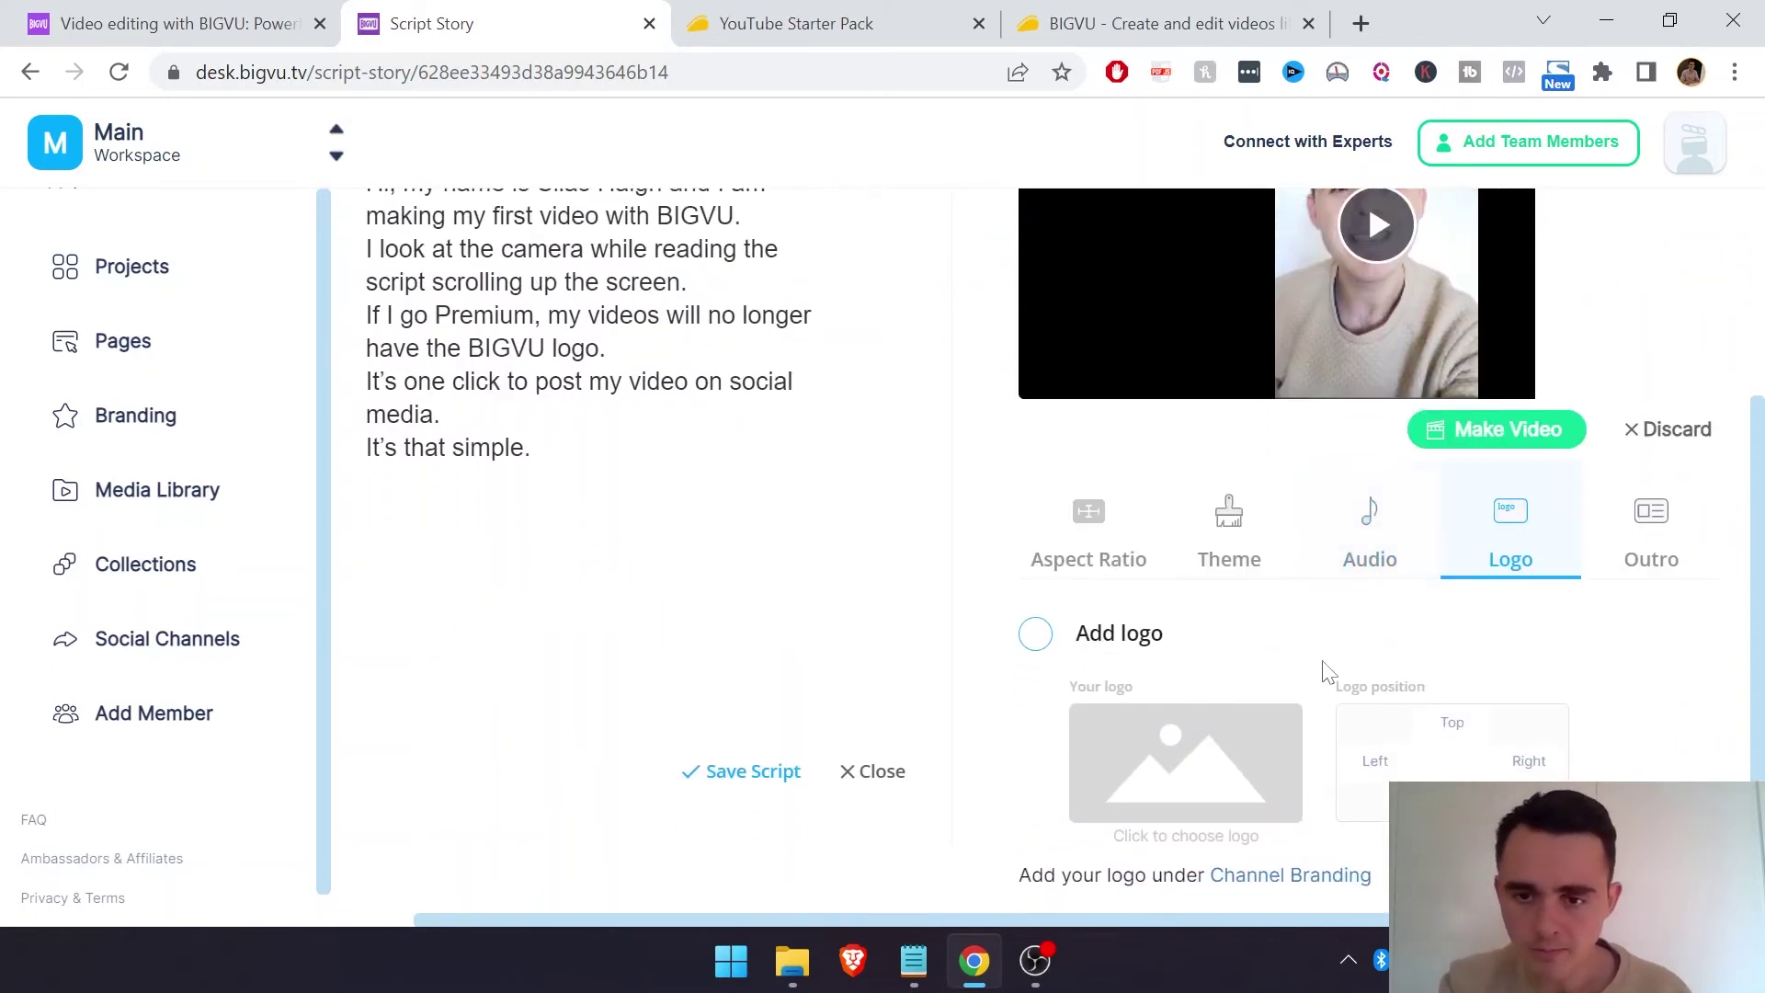
pyautogui.scroll(-1, 1328, 671)
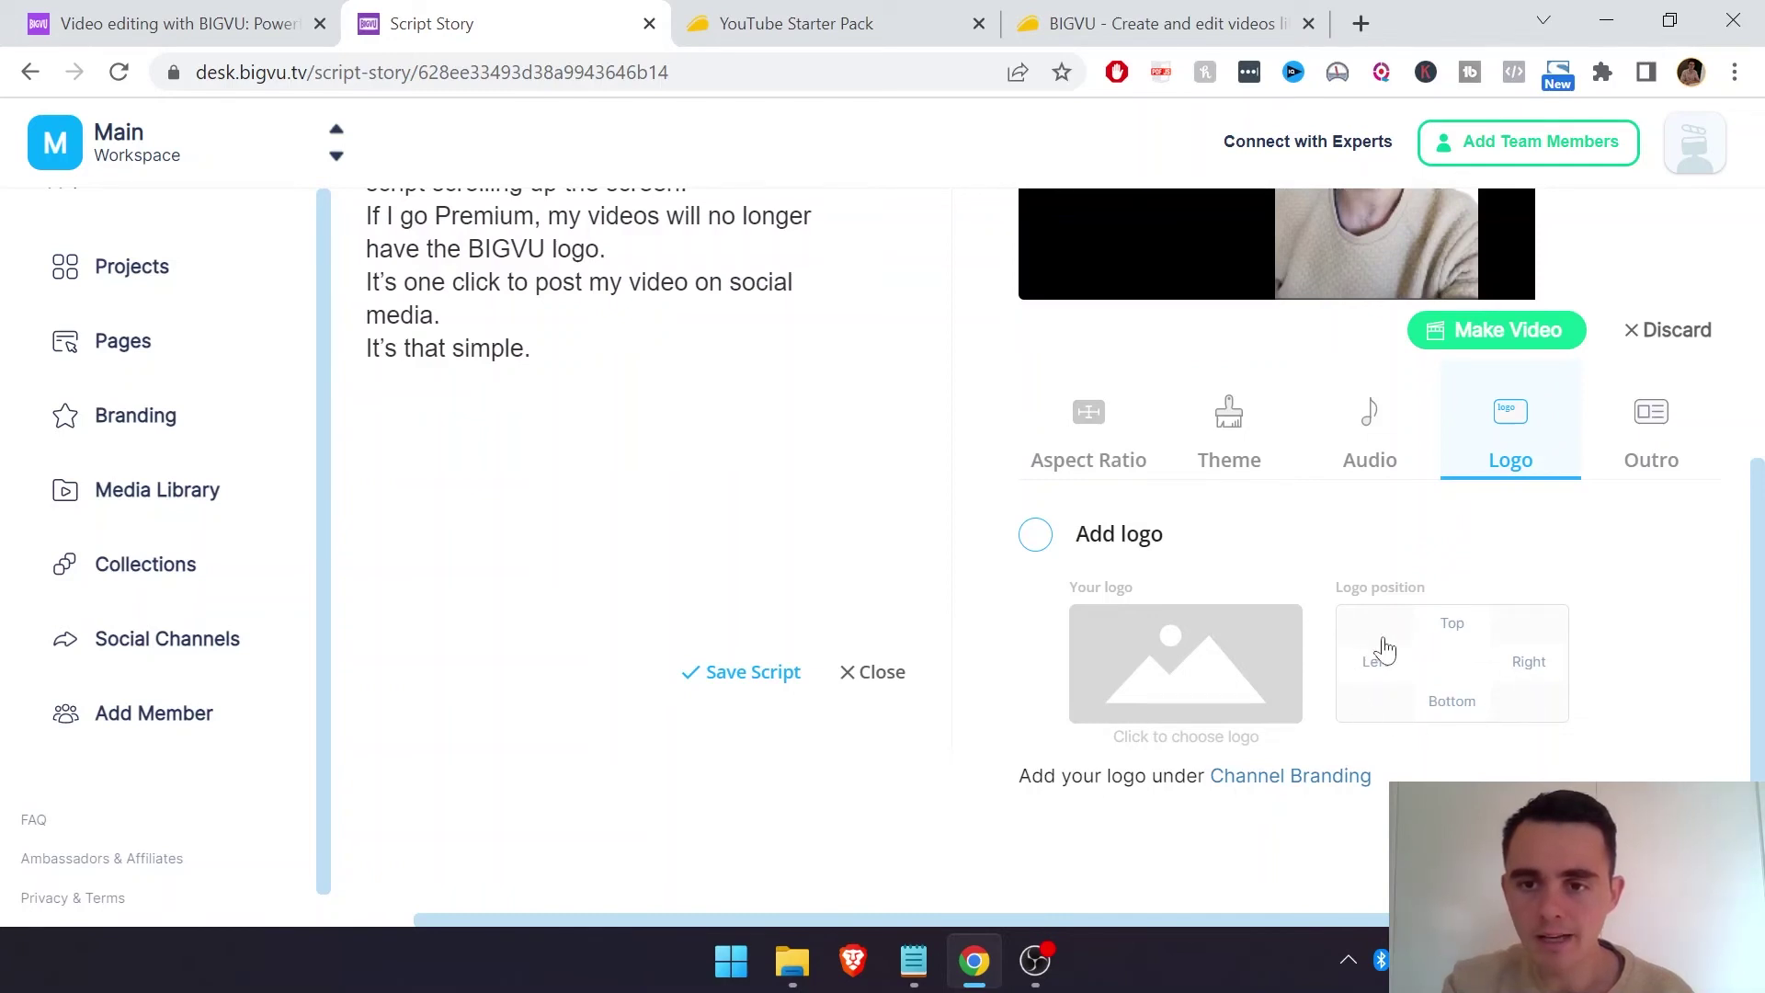
pyautogui.scroll(2, 1385, 650)
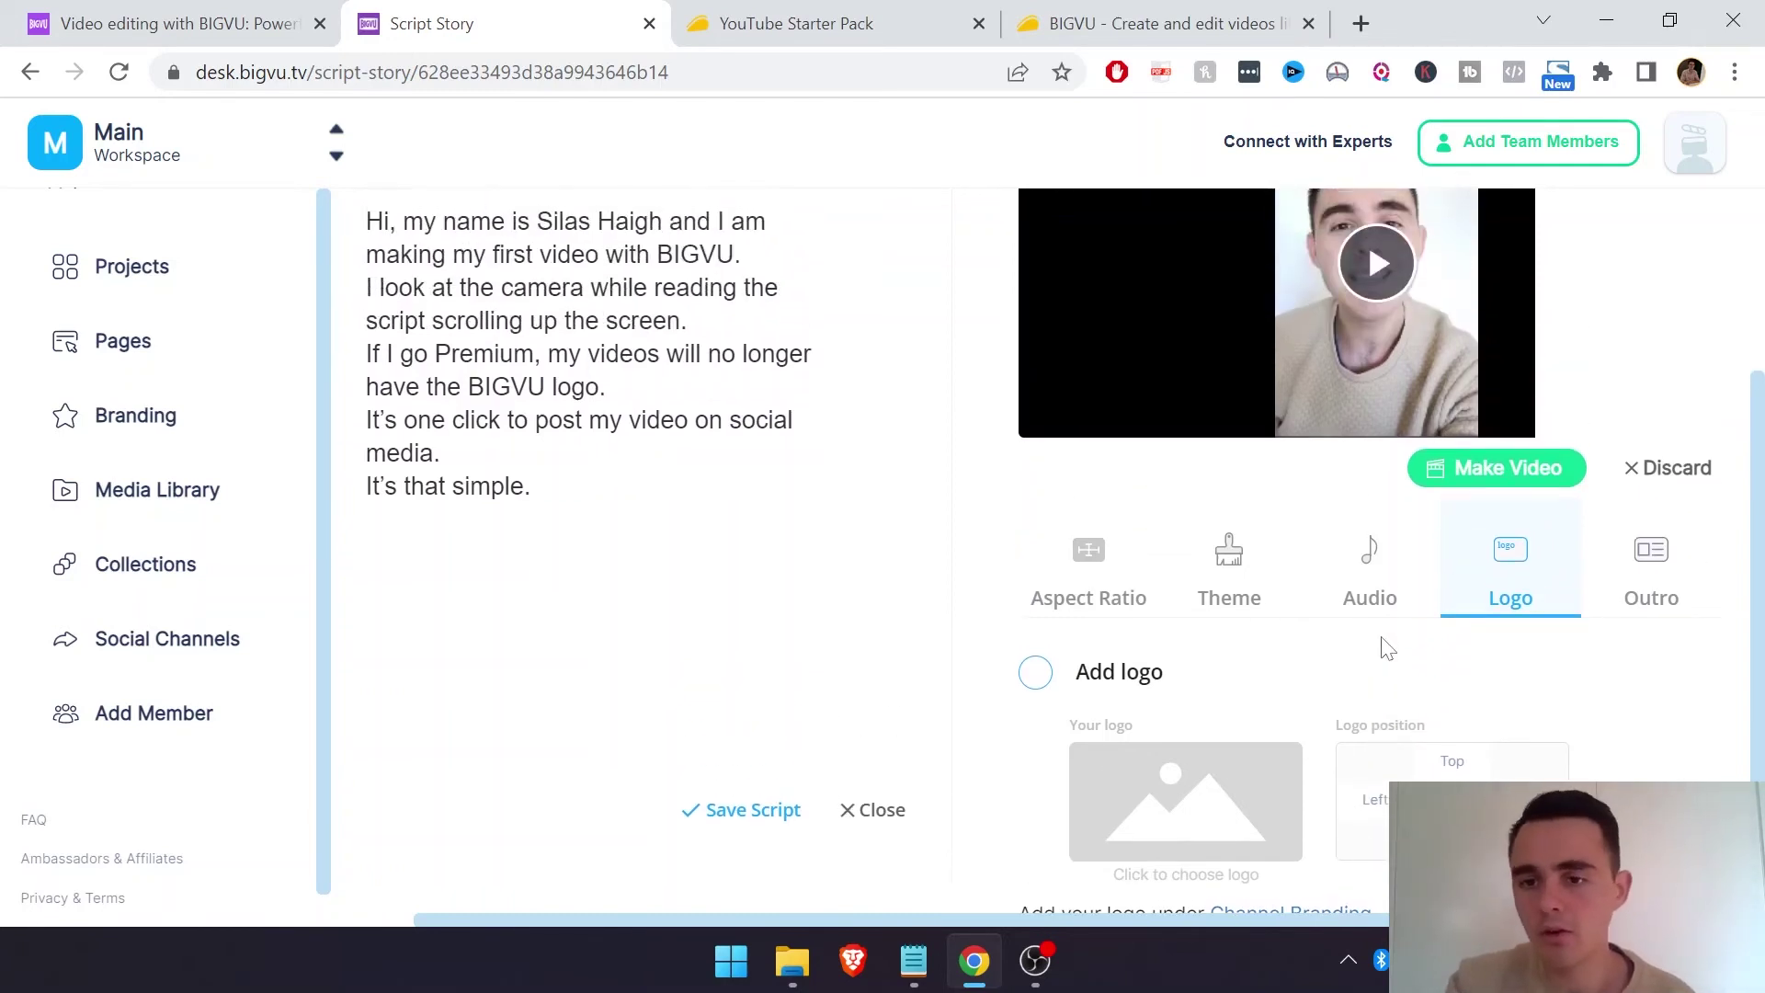
pyautogui.scroll(1, 1384, 646)
# Step: Review the Outro options, including the Business Card Outro
pyautogui.click(1658, 680)
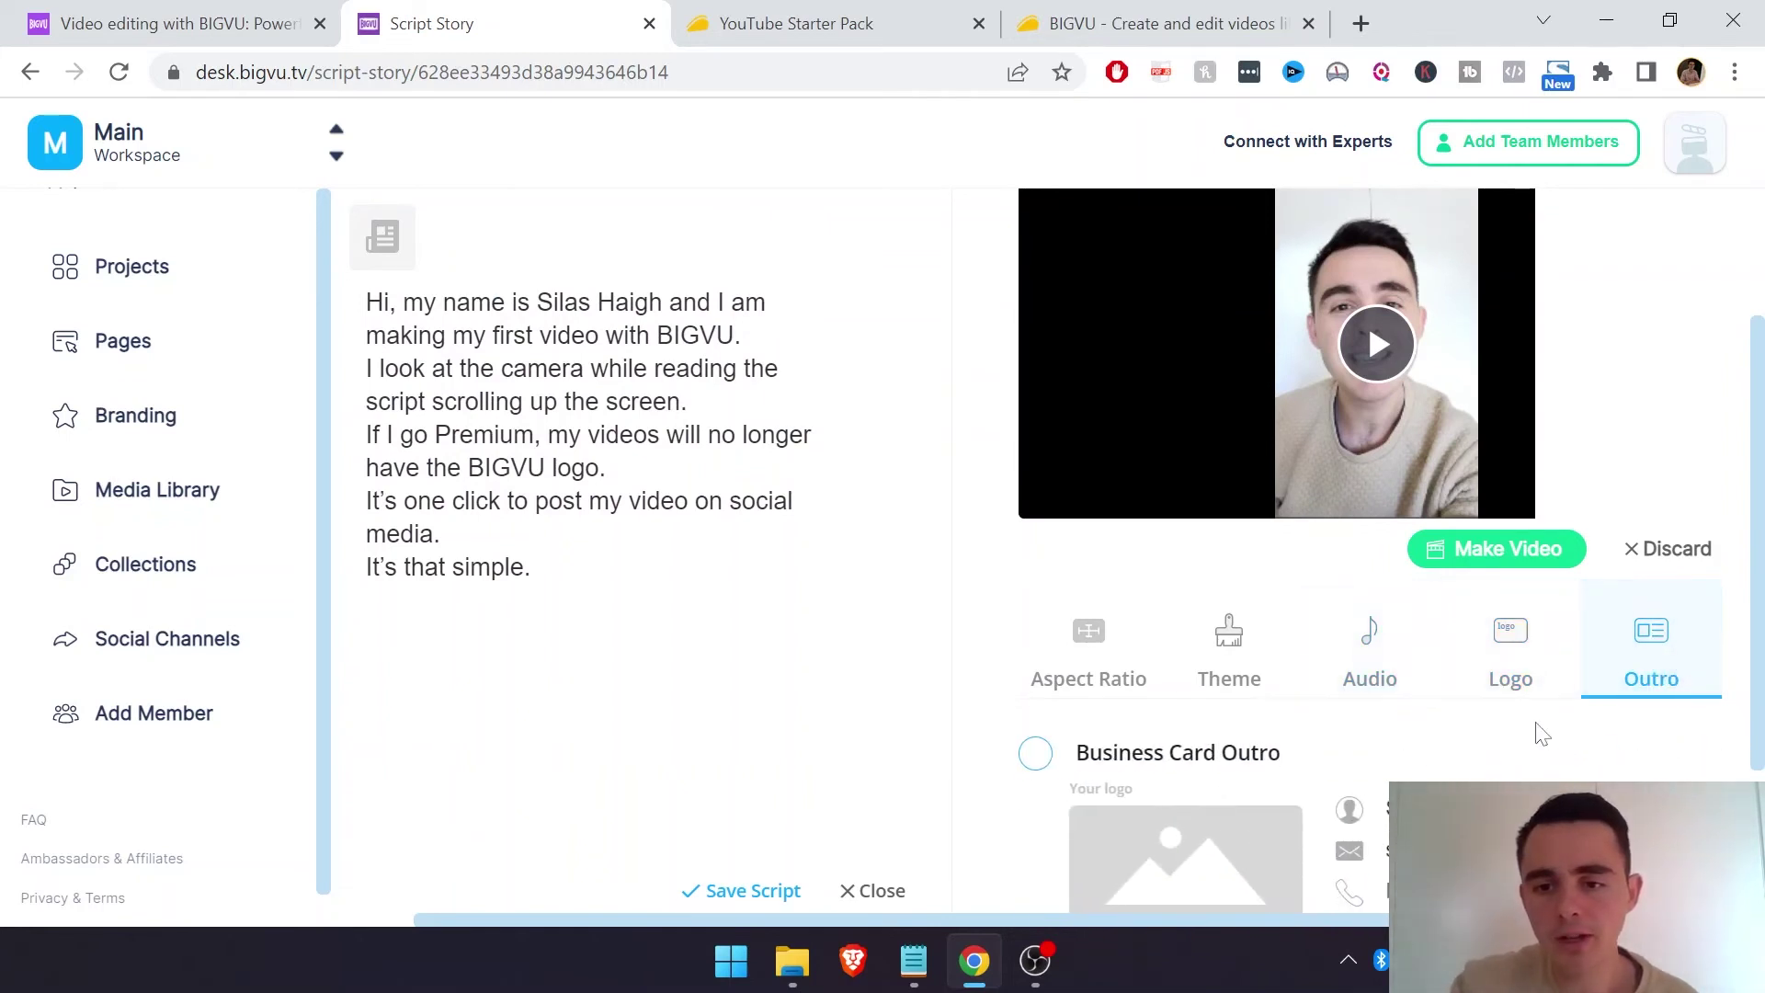
pyautogui.scroll(-1, 1536, 729)
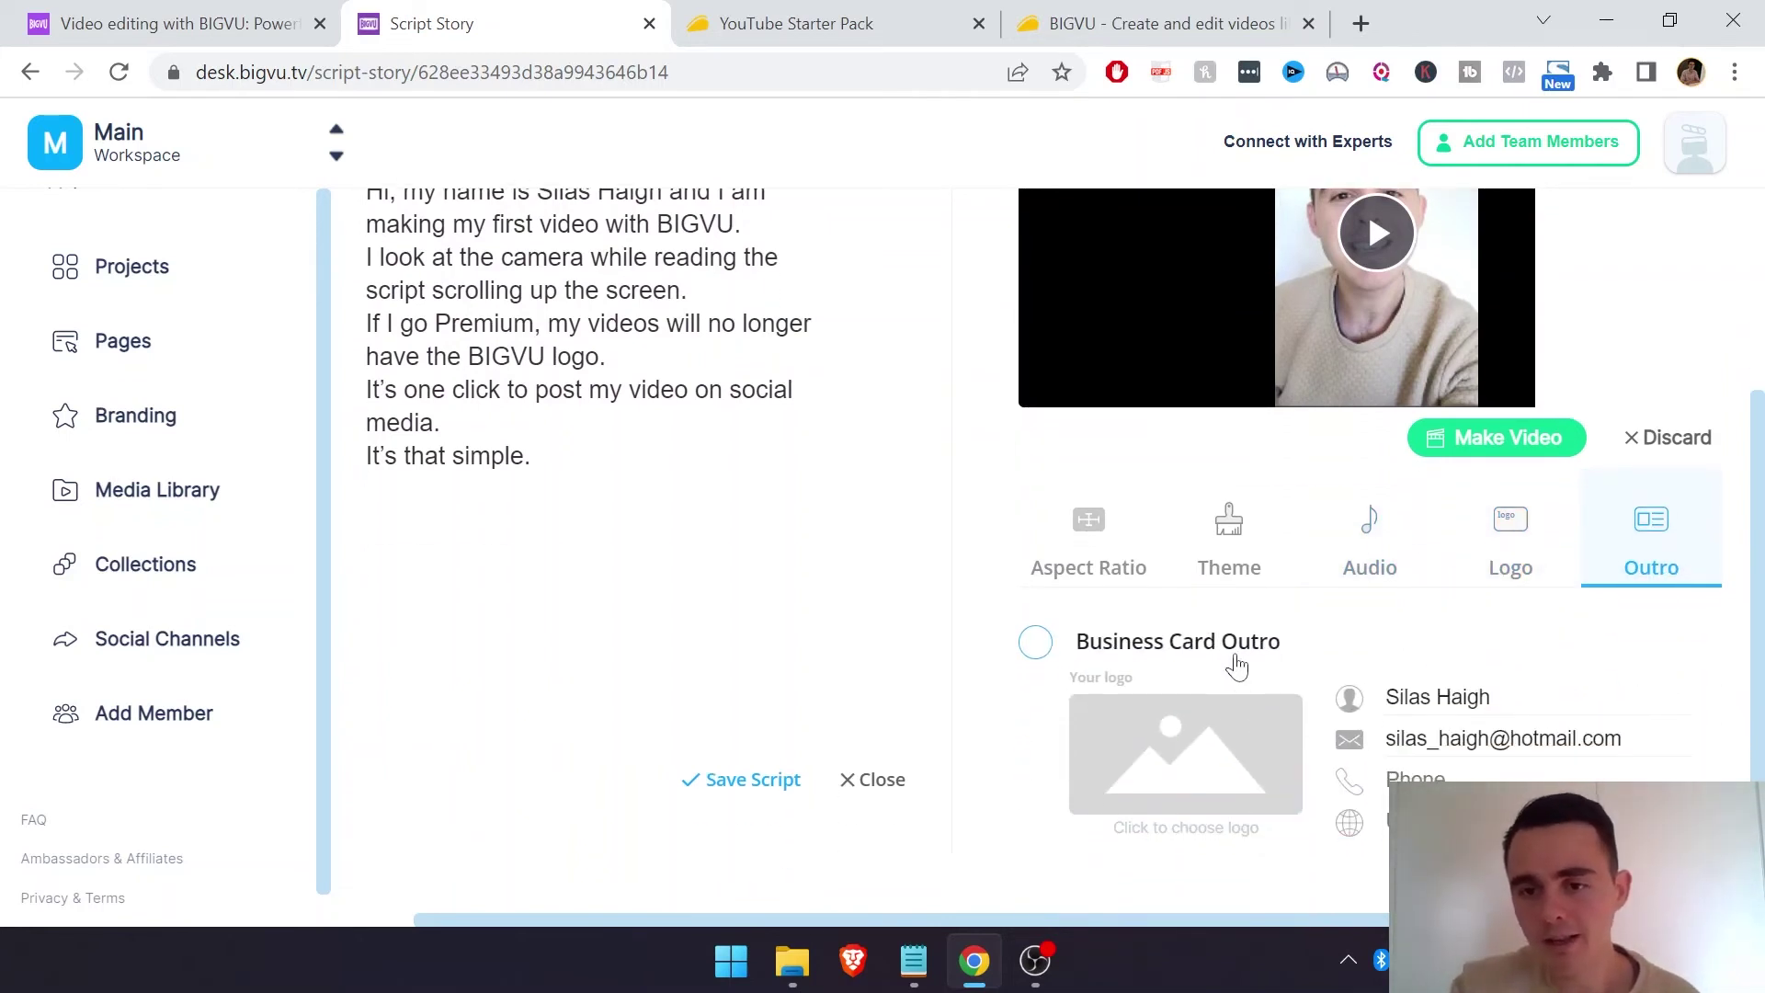
pyautogui.scroll(1, 947, 565)
pyautogui.scroll(1, 947, 565)
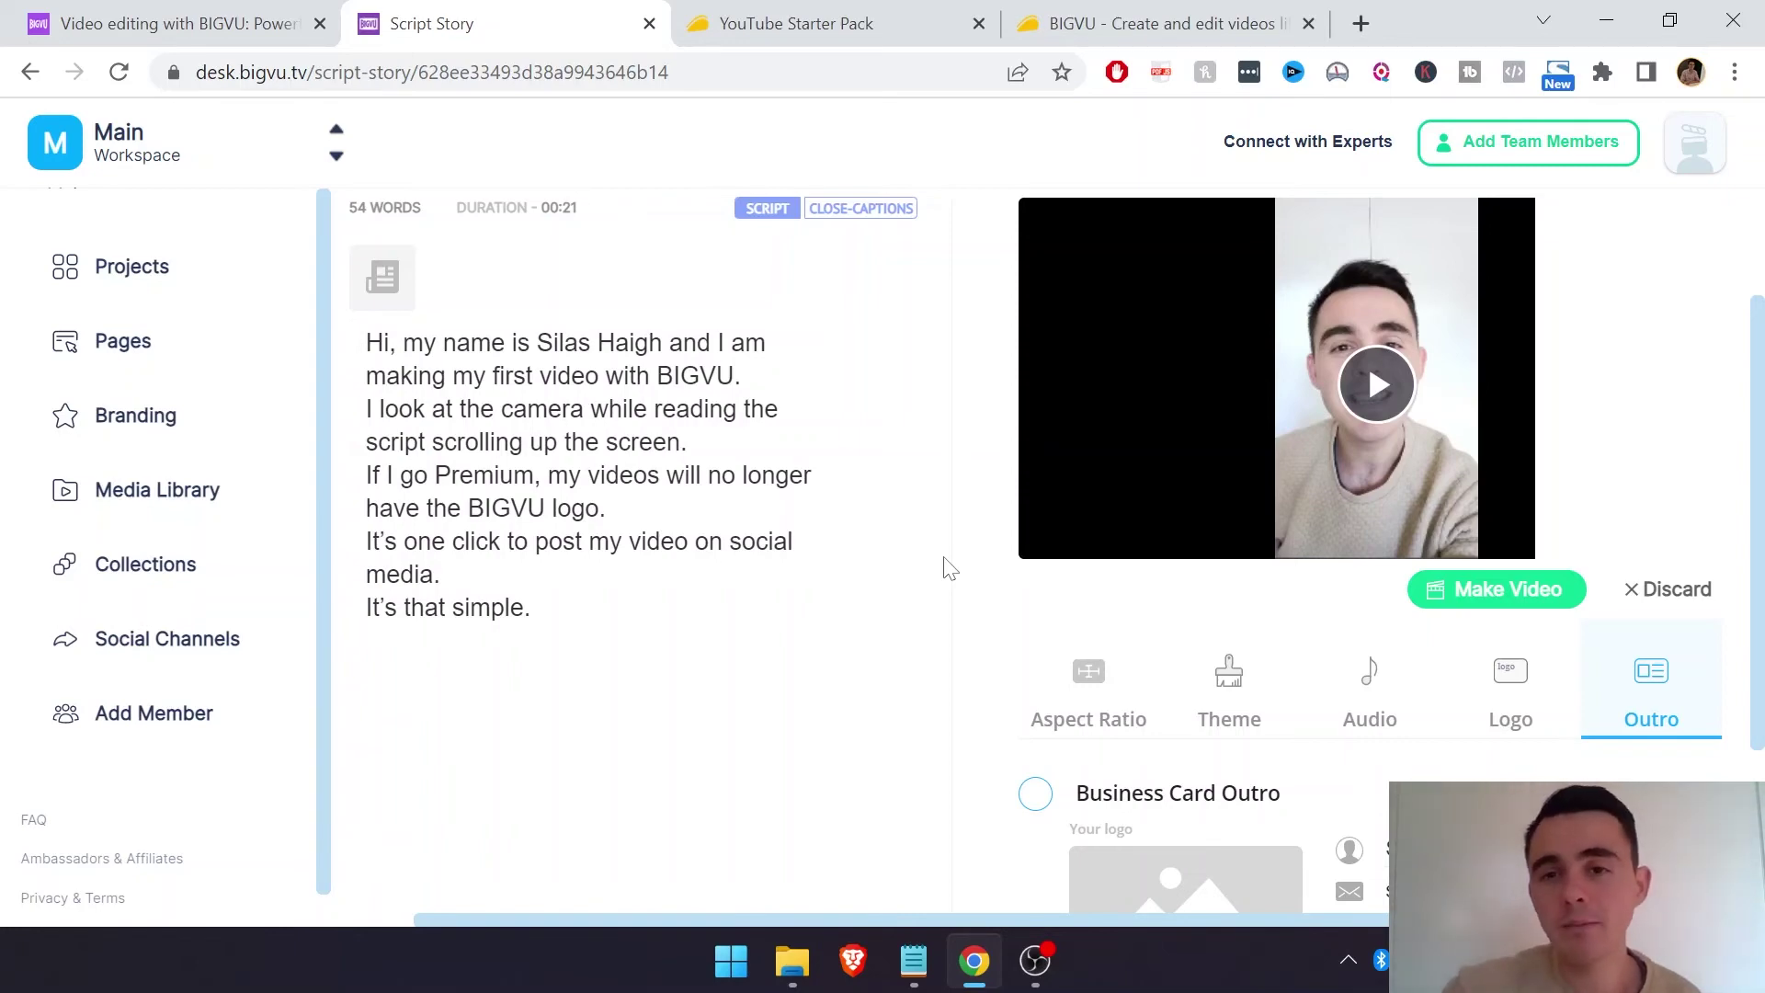
pyautogui.scroll(2, 949, 568)
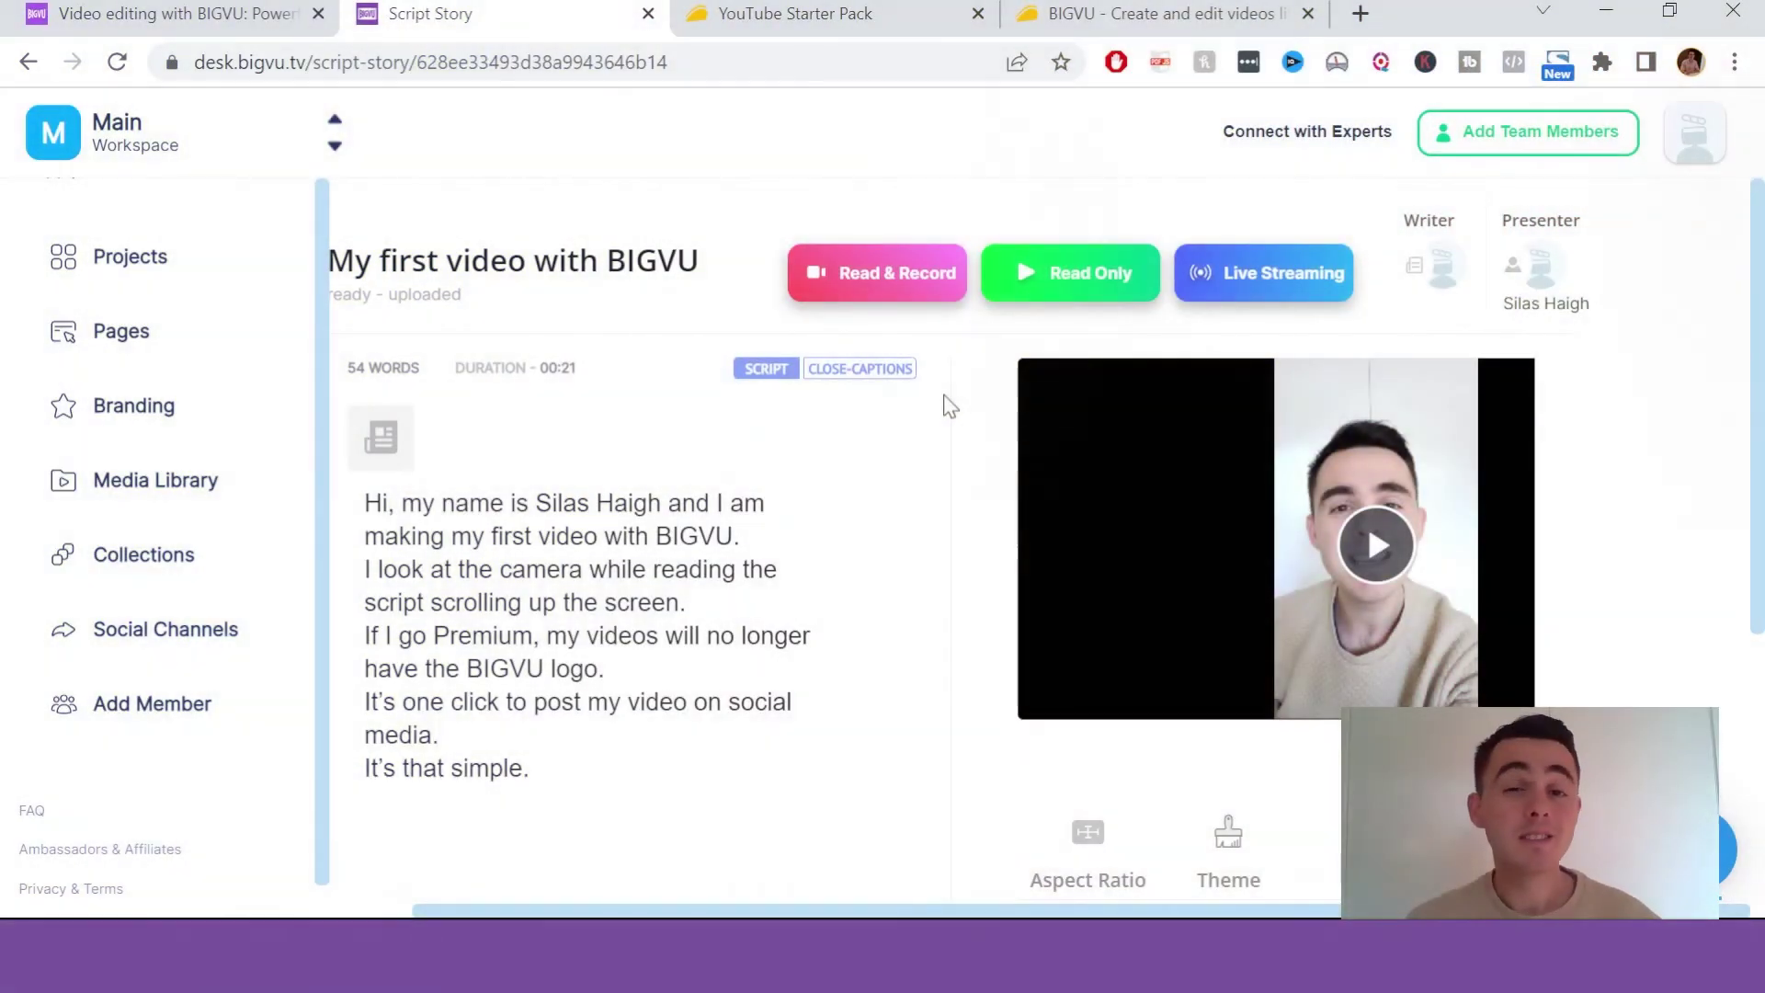
# Step: Switch to the bigvu.tv homepage headed 'Turn Video Editing into Business'
pyautogui.click(118, 11)
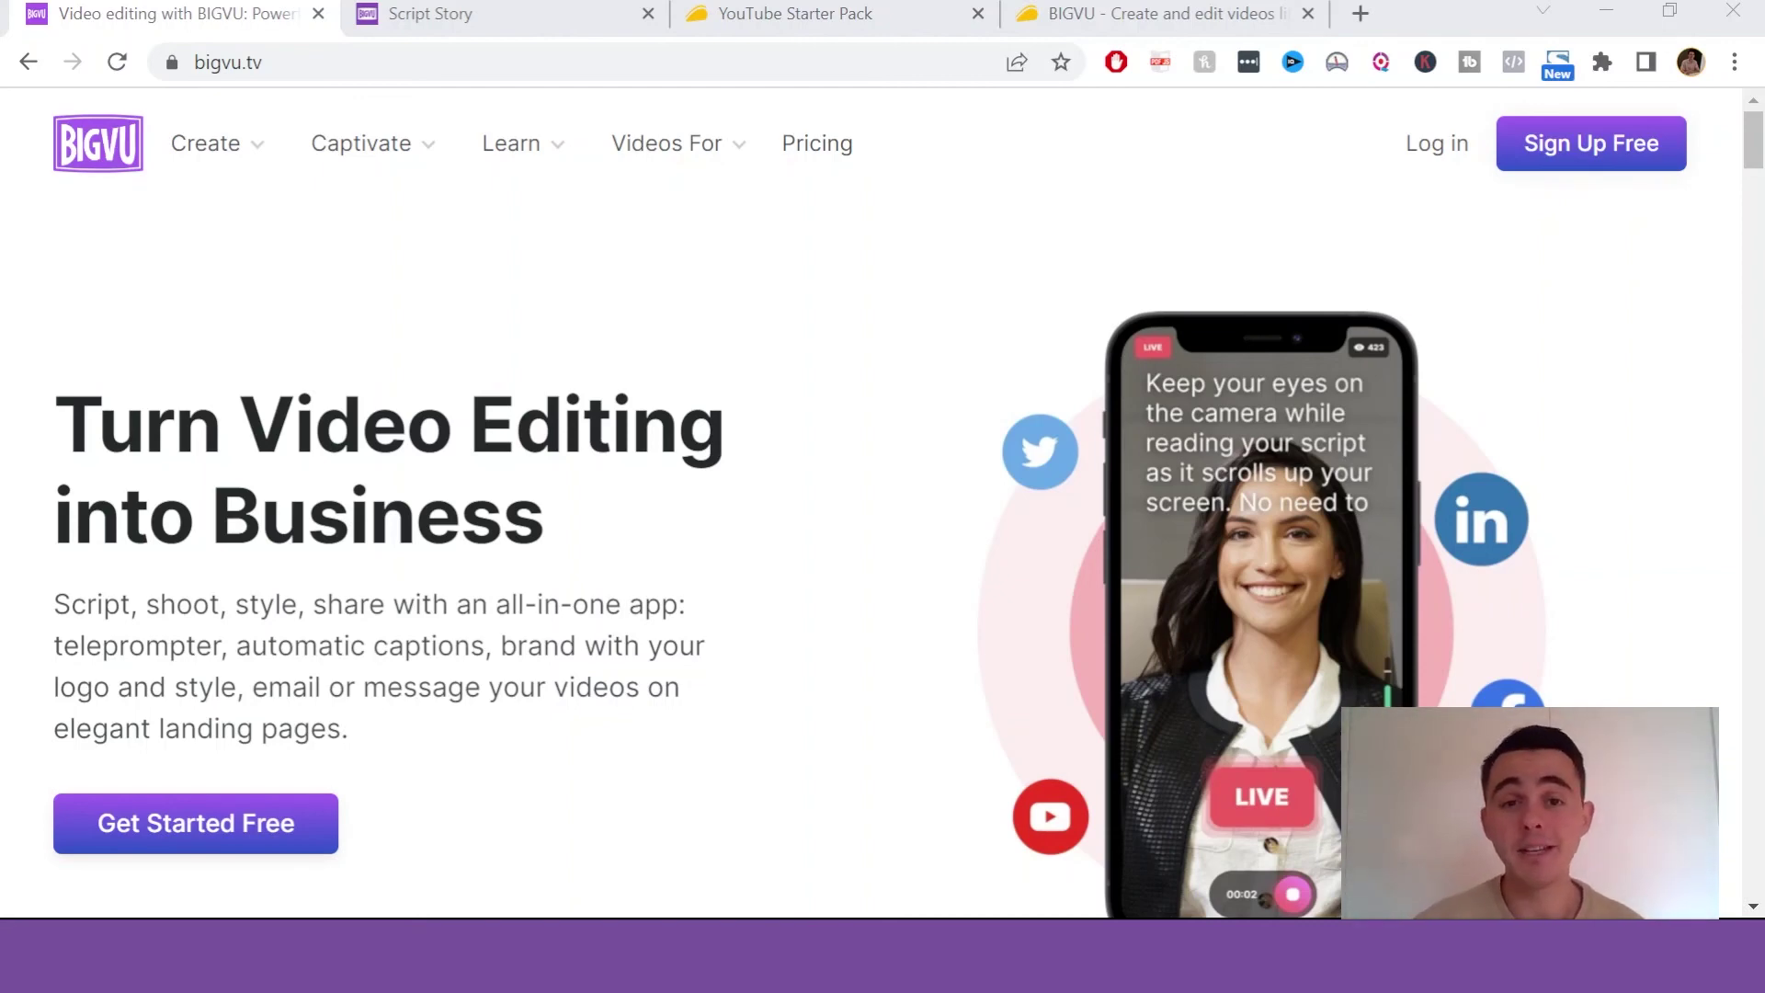
# Step: Switch to the AppSumo BIGVU lifetime deal page and skim its top section
pyautogui.click(1032, 20)
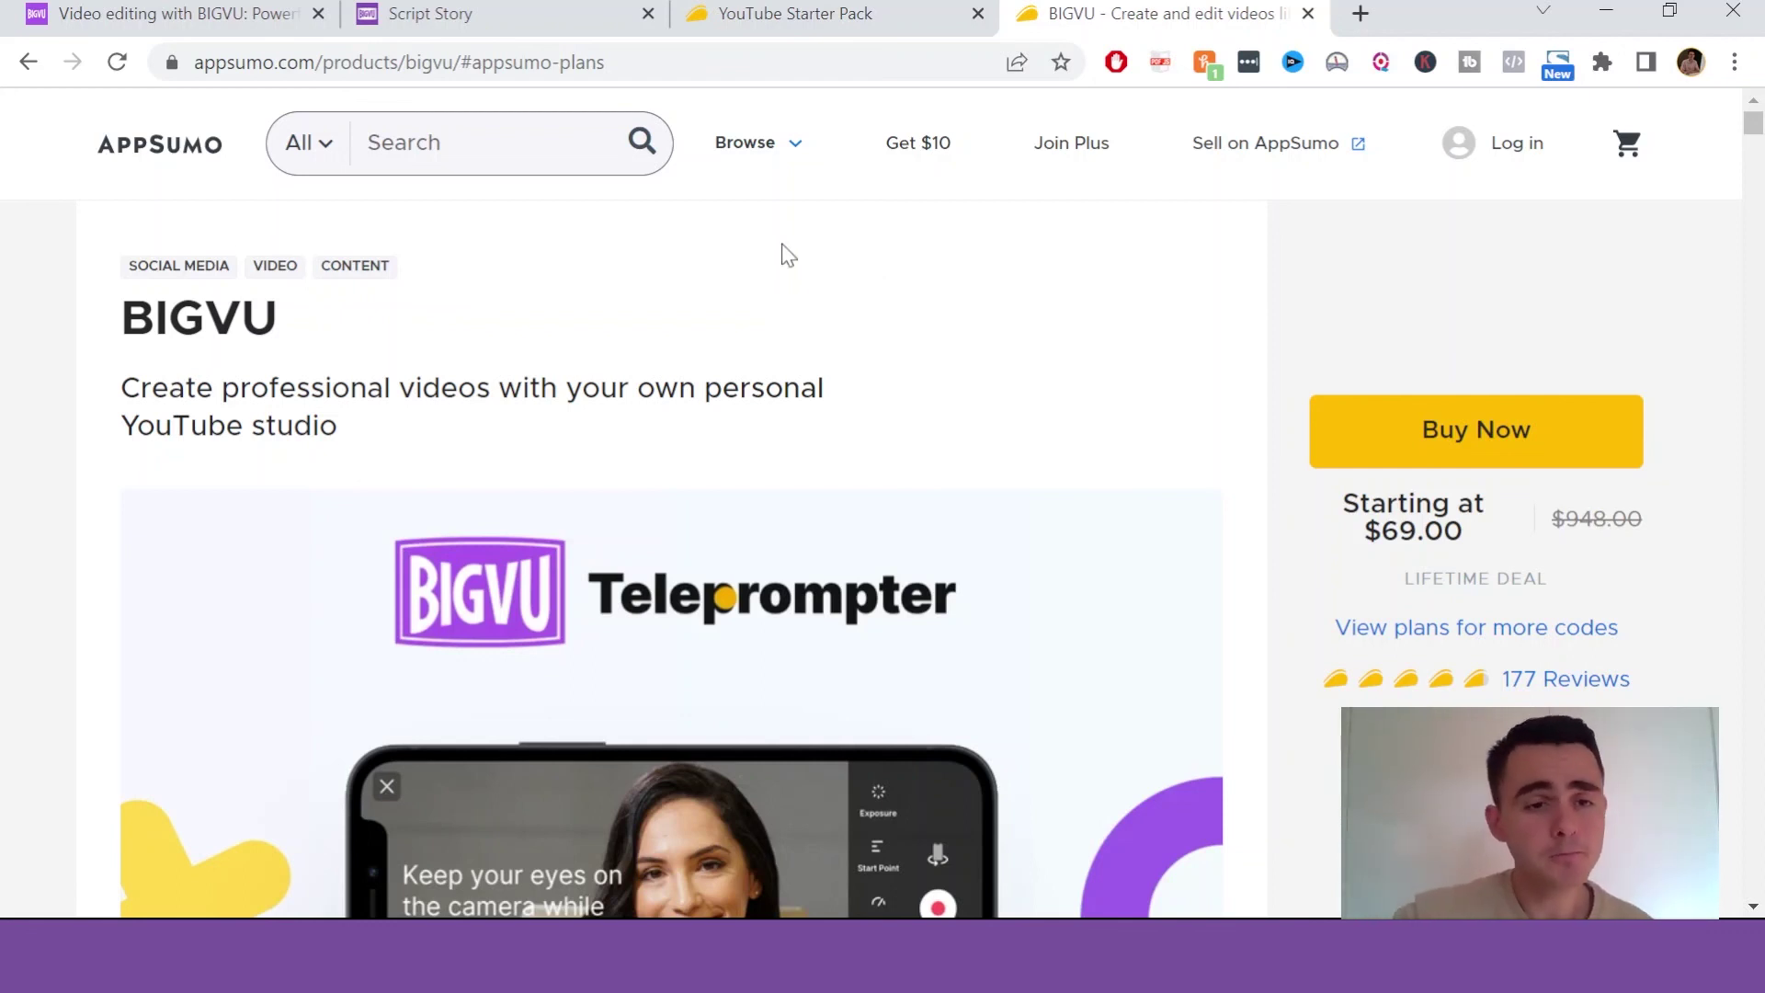
pyautogui.scroll(-1, 1207, 390)
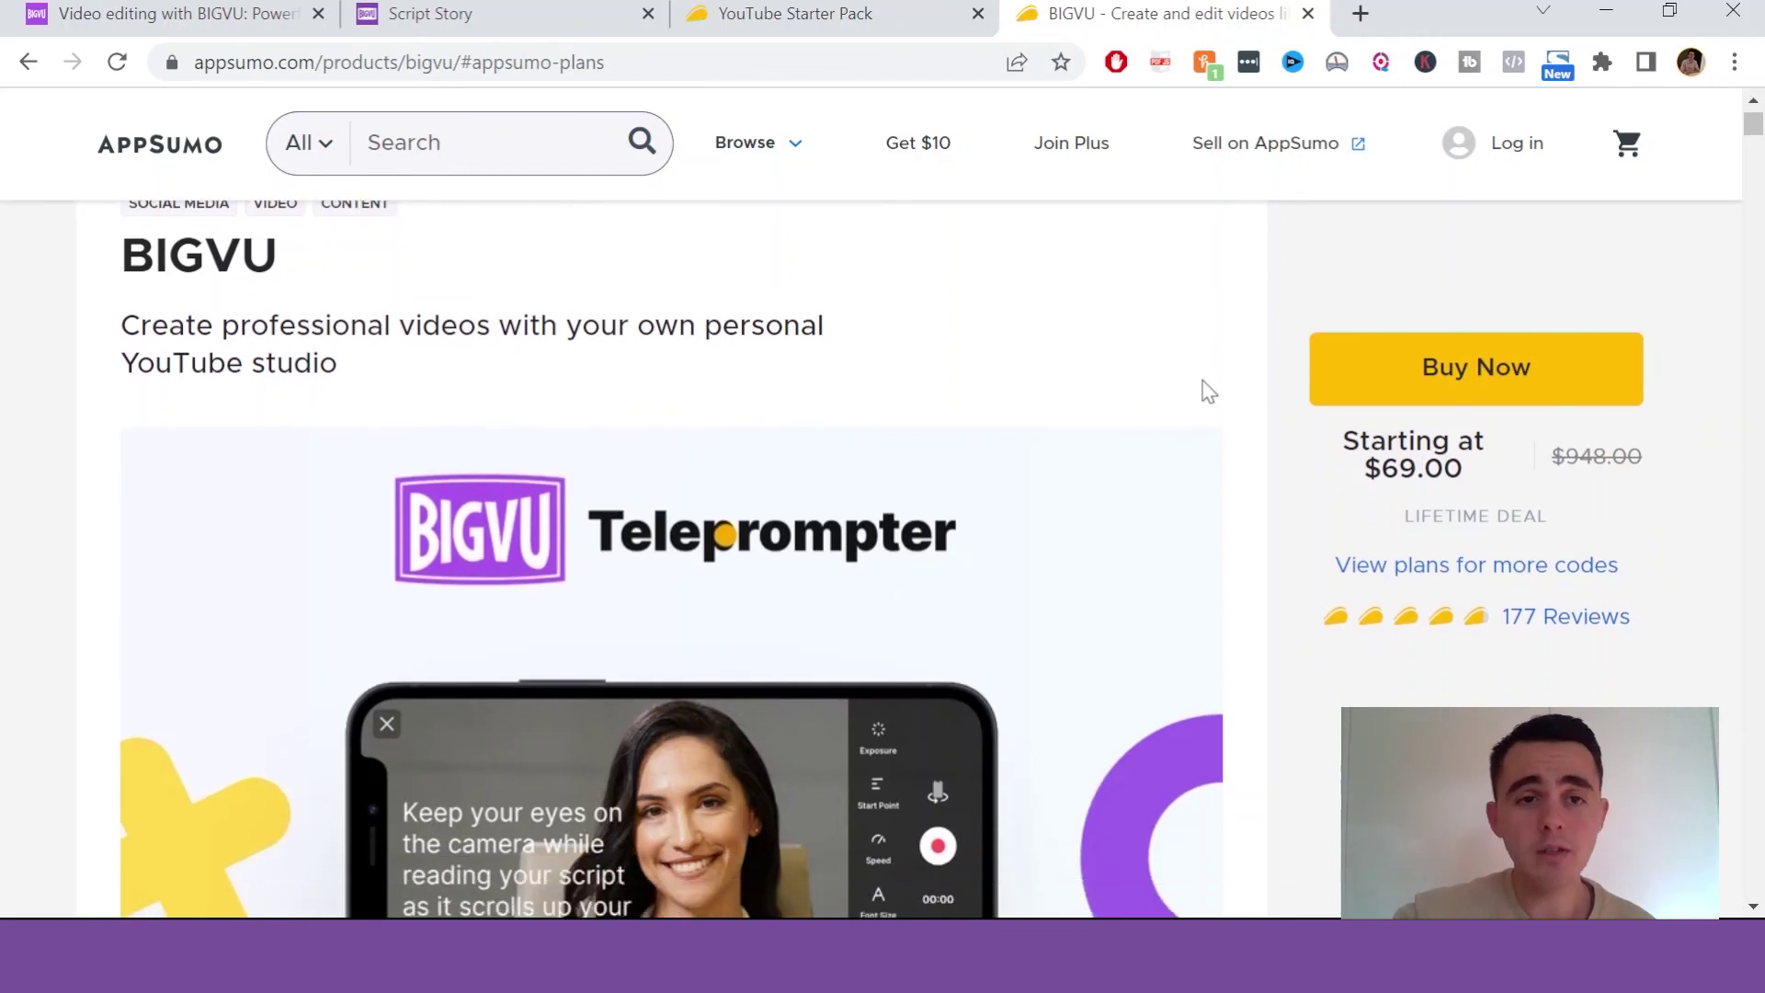
pyautogui.scroll(1, 1207, 391)
pyautogui.scroll(-2, 1106, 425)
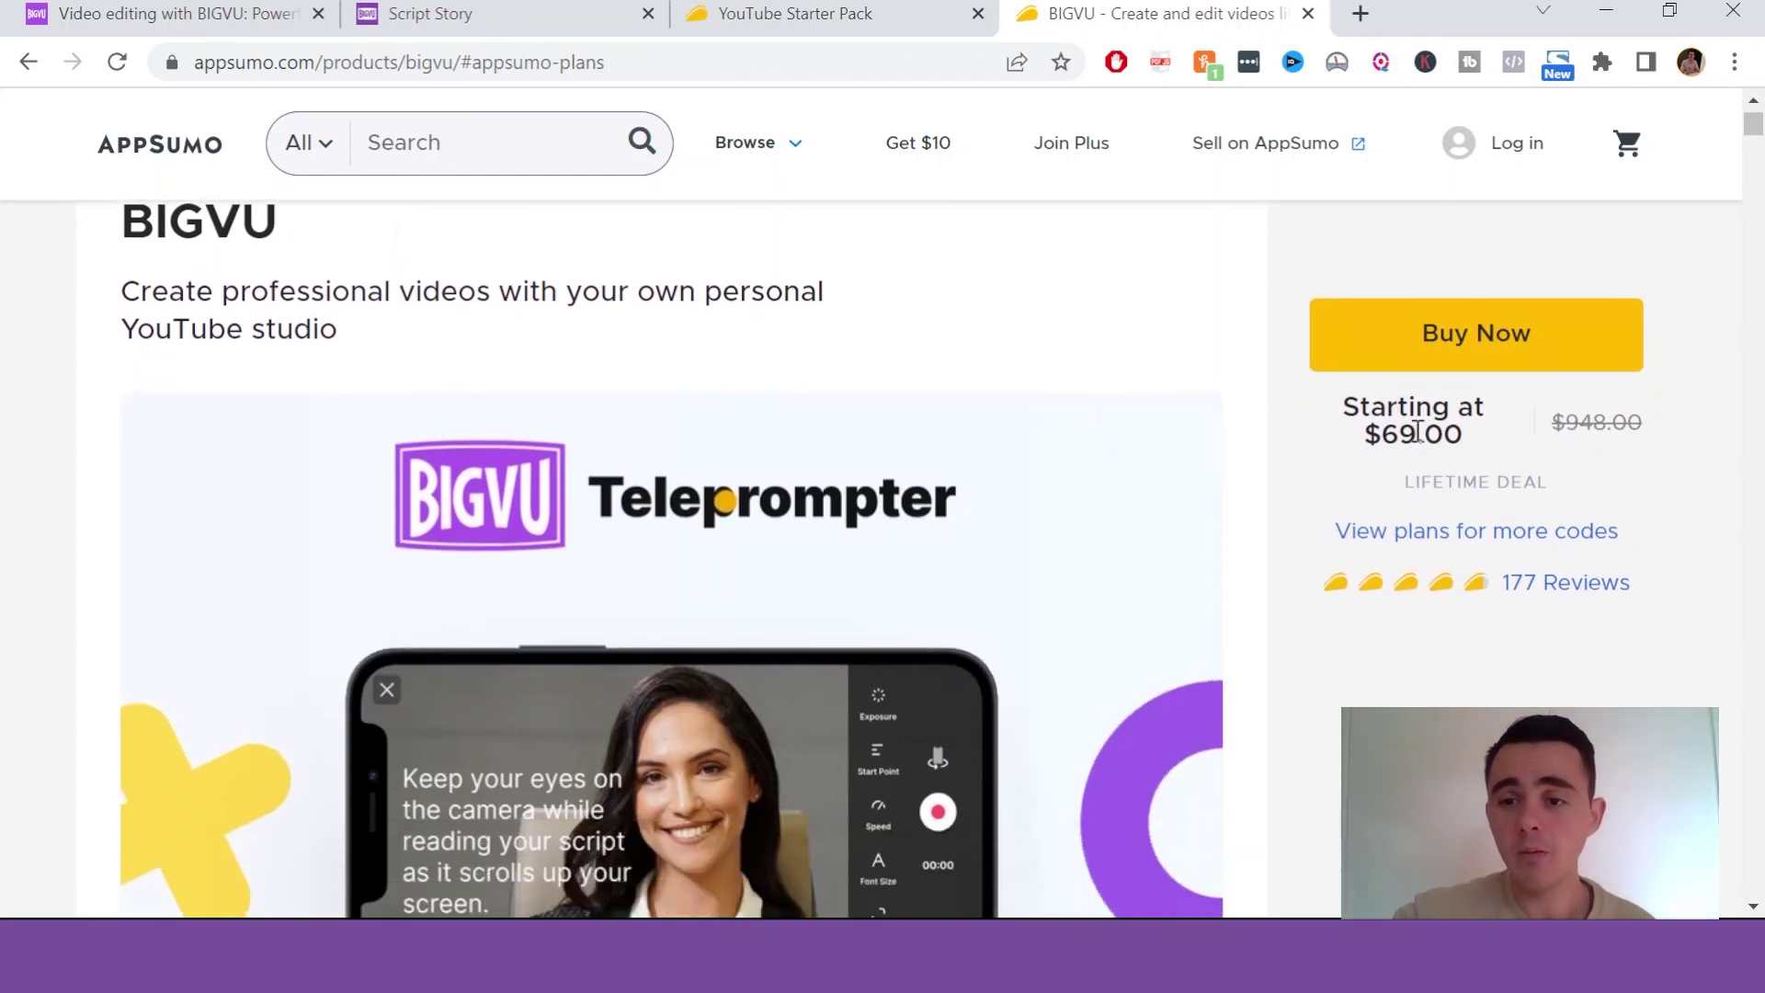
# Step: Bring up the plan cards: Single $69, Double $138 and Multiple $207
pyautogui.click(1397, 532)
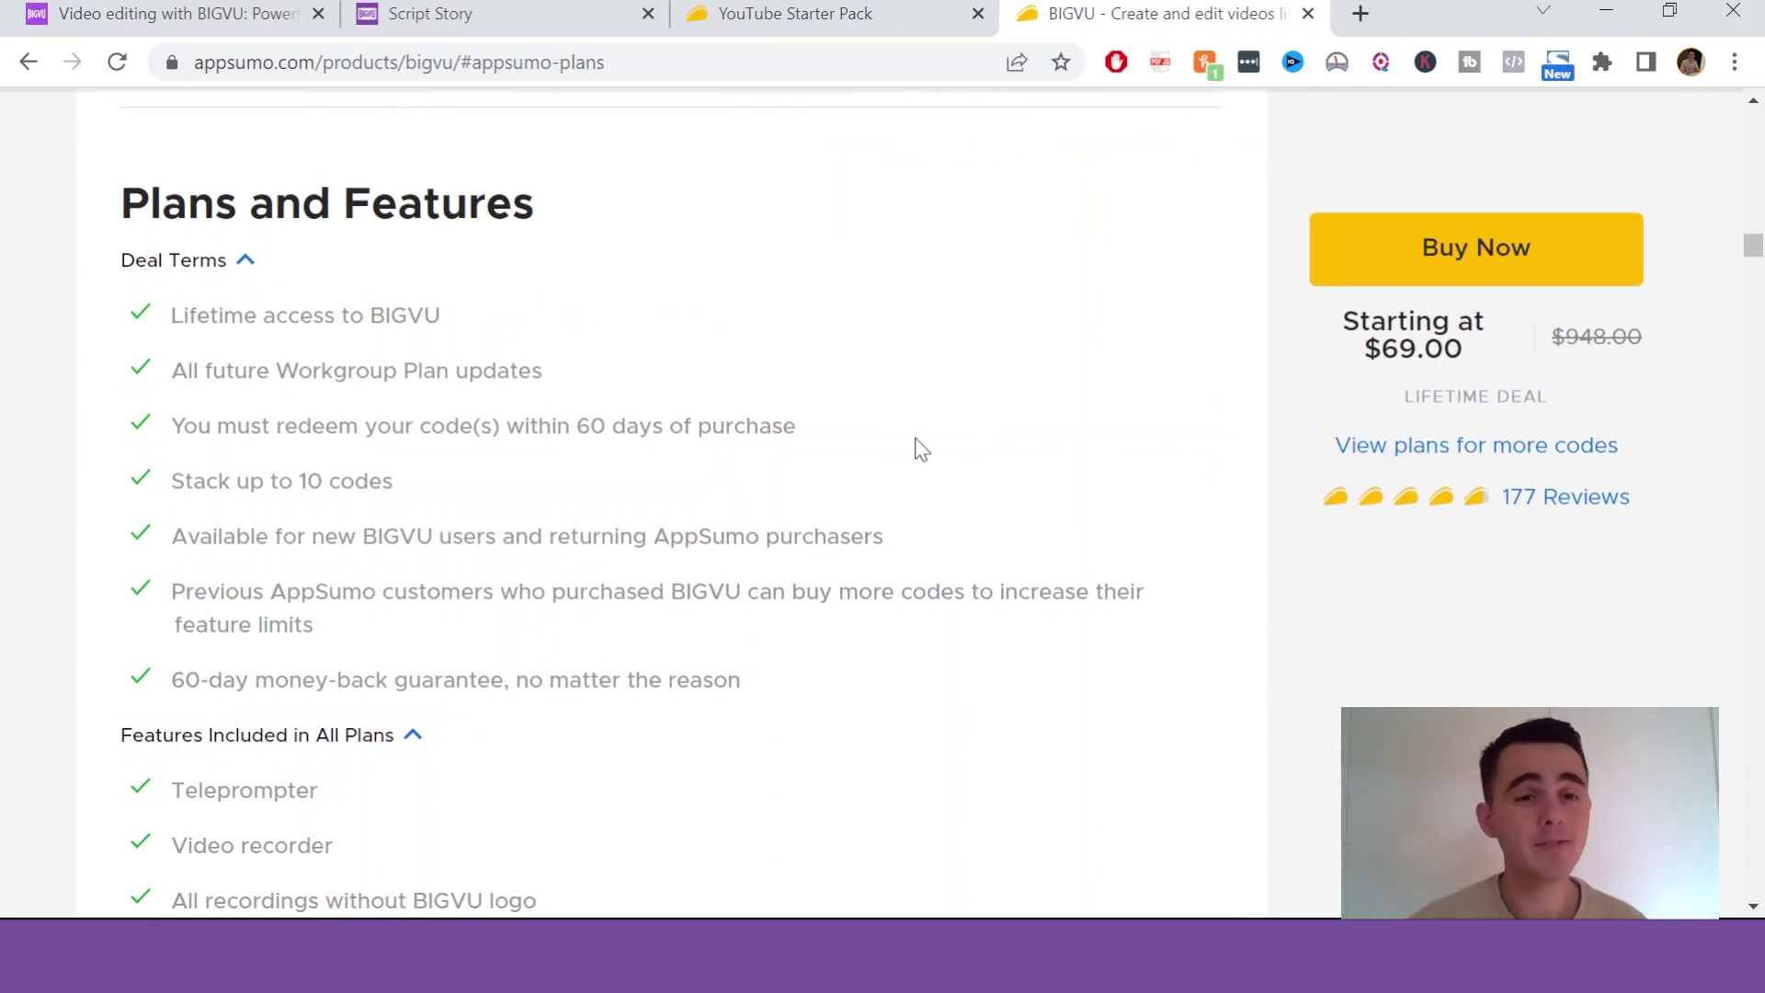
pyautogui.scroll(-10, 921, 449)
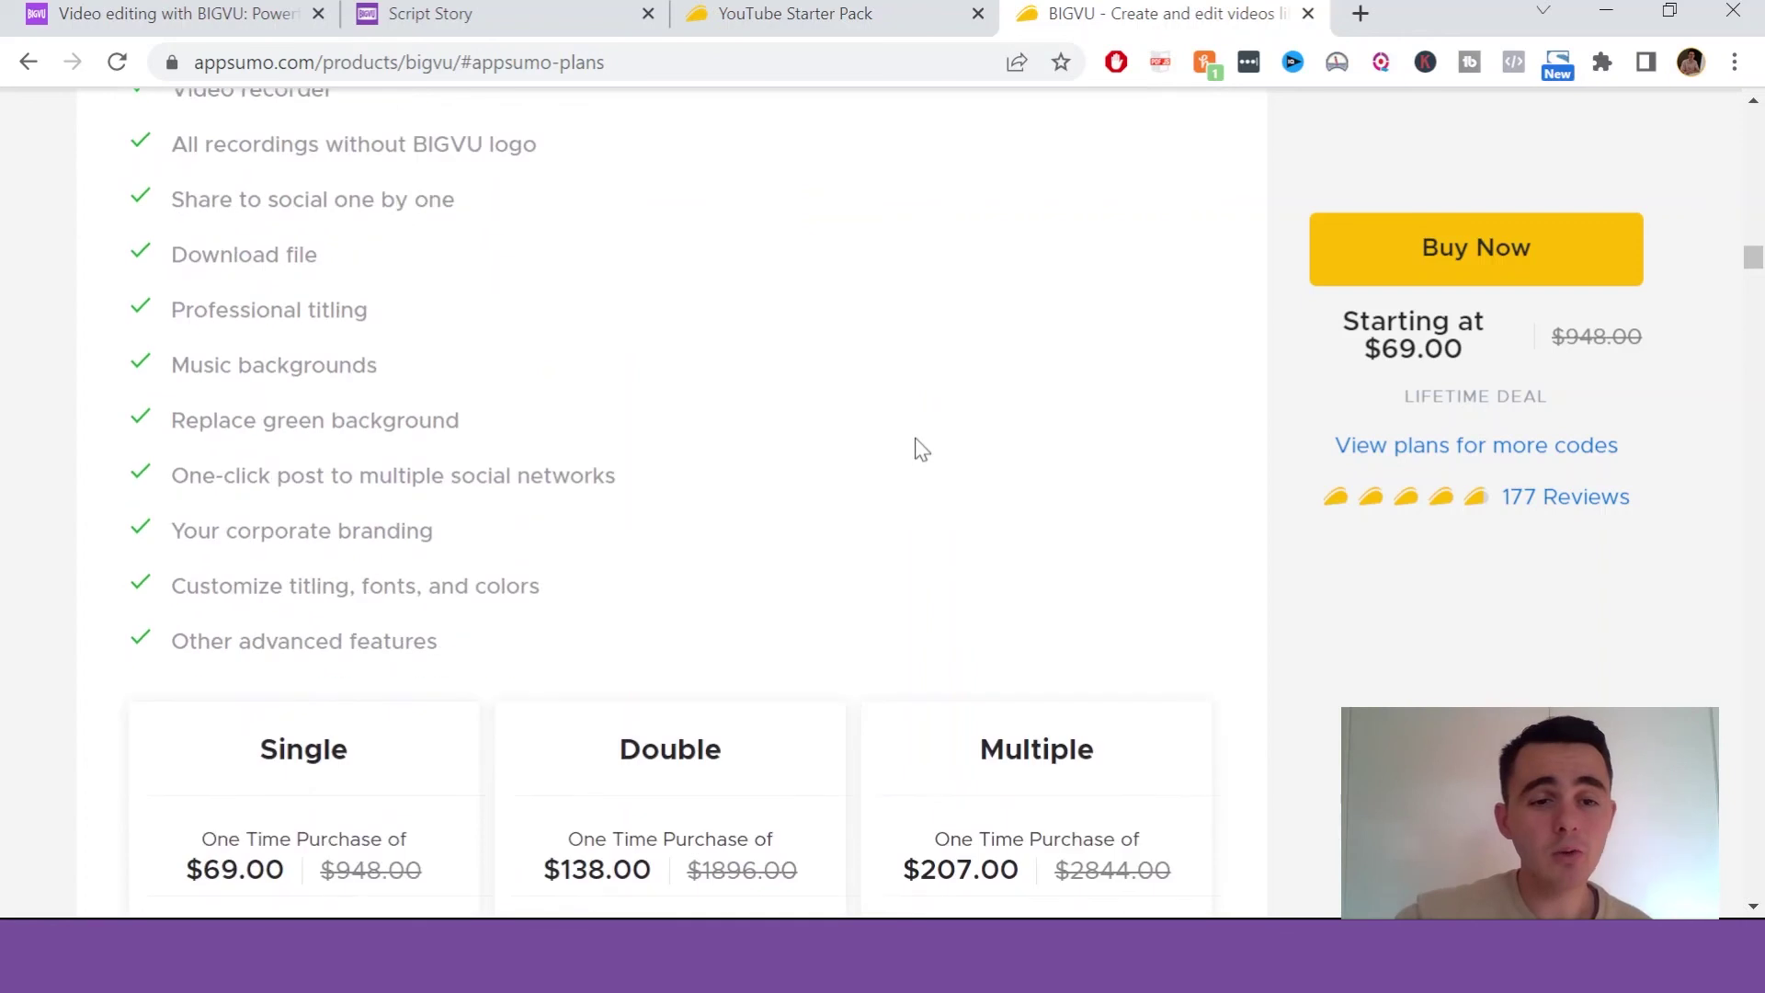
pyautogui.scroll(-2, 921, 450)
pyautogui.scroll(-1, 641, 425)
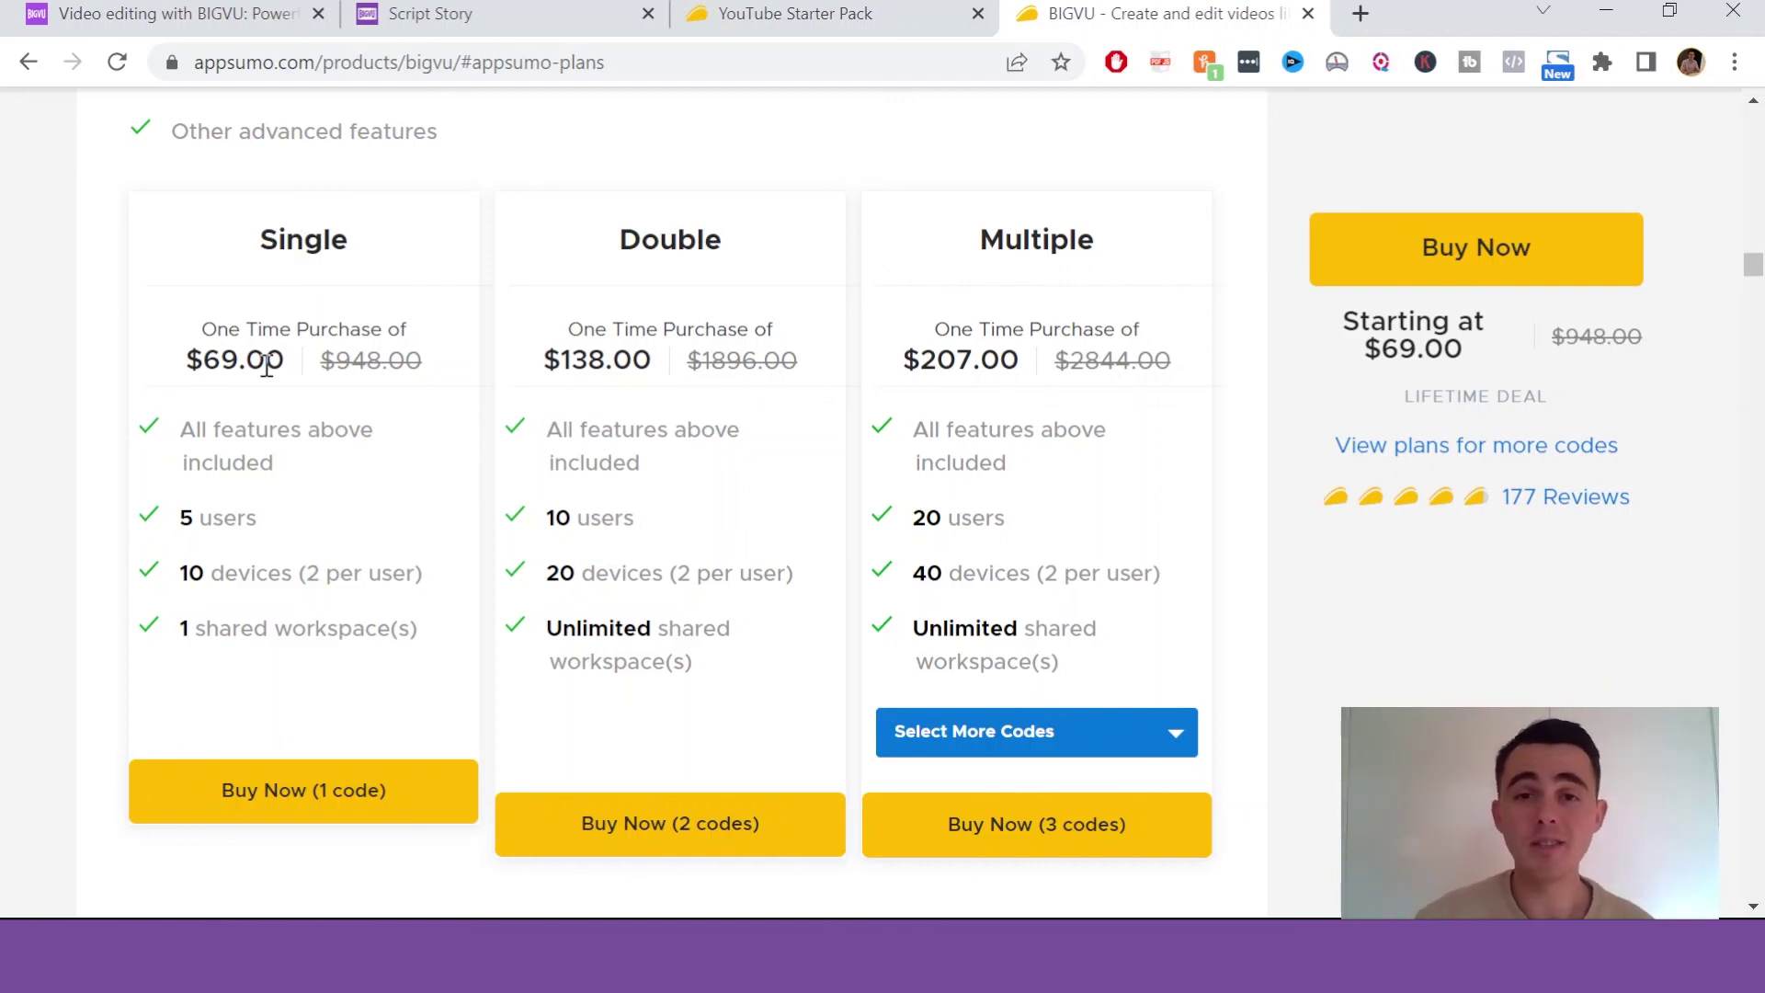
# Step: Scroll through the YouTube Starter Pack's 14 products, including BIGVU $69, SendFox $49, SleekBio $19
pyautogui.click(885, 6)
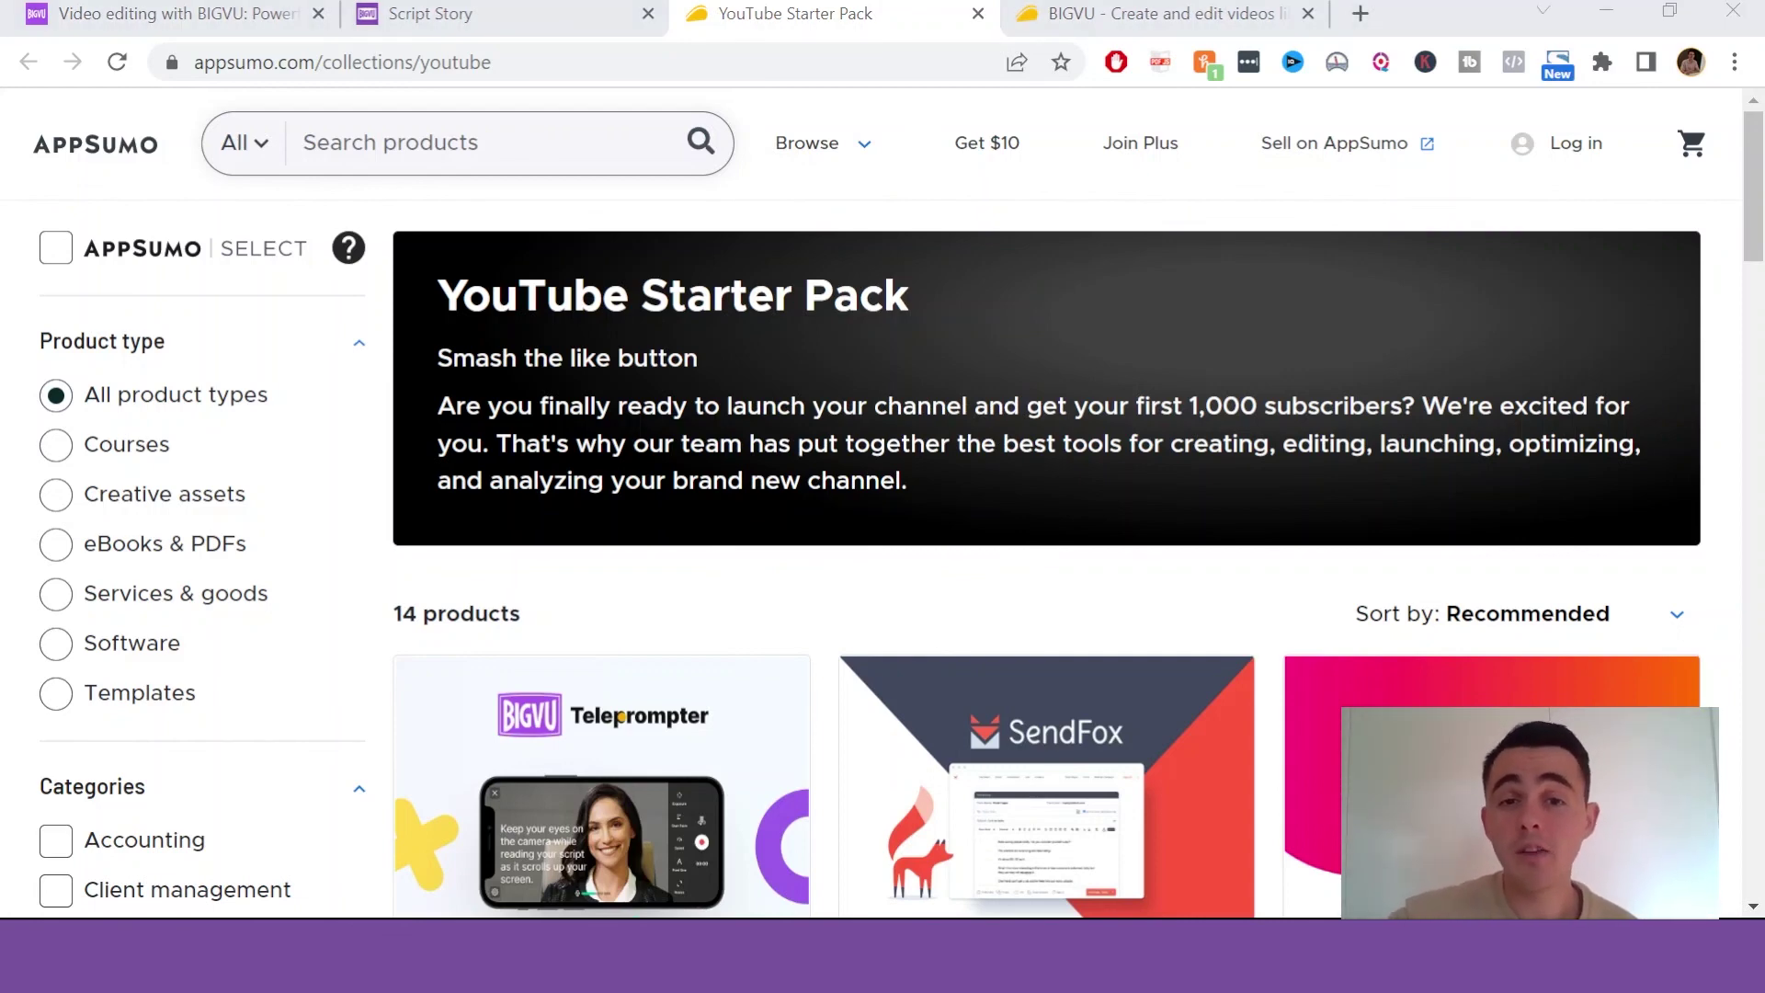
pyautogui.scroll(-4, 882, 506)
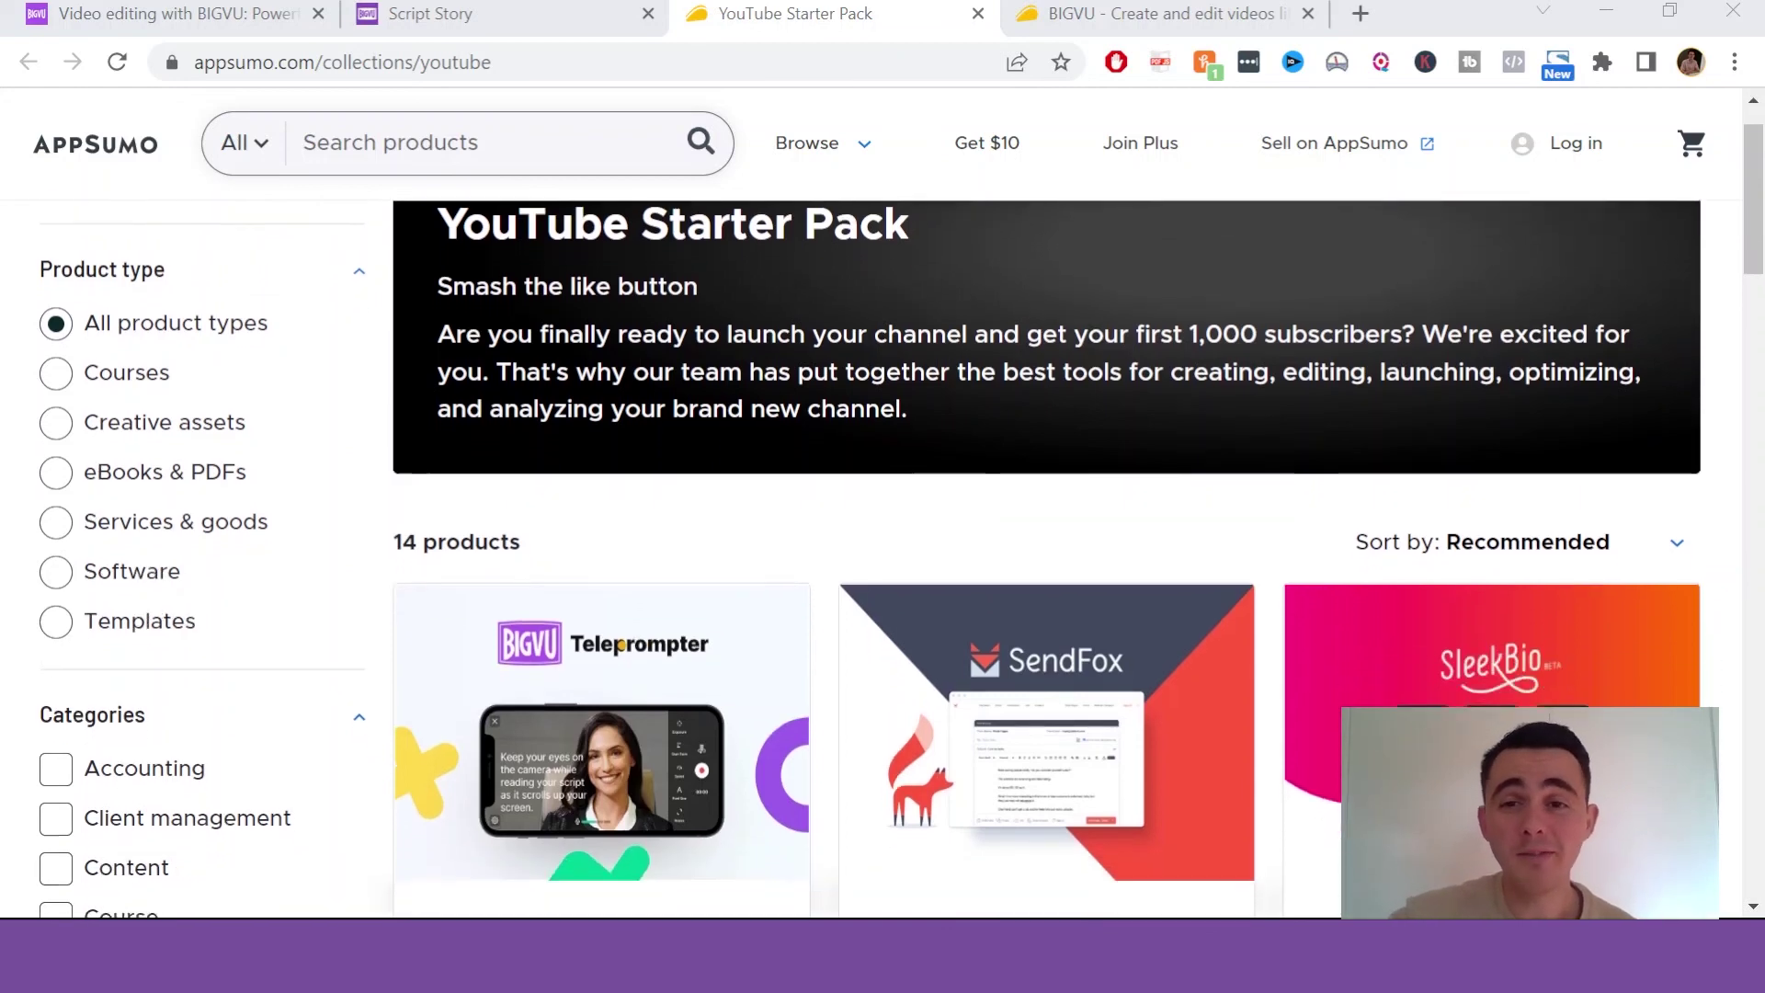
pyautogui.scroll(-1, 882, 505)
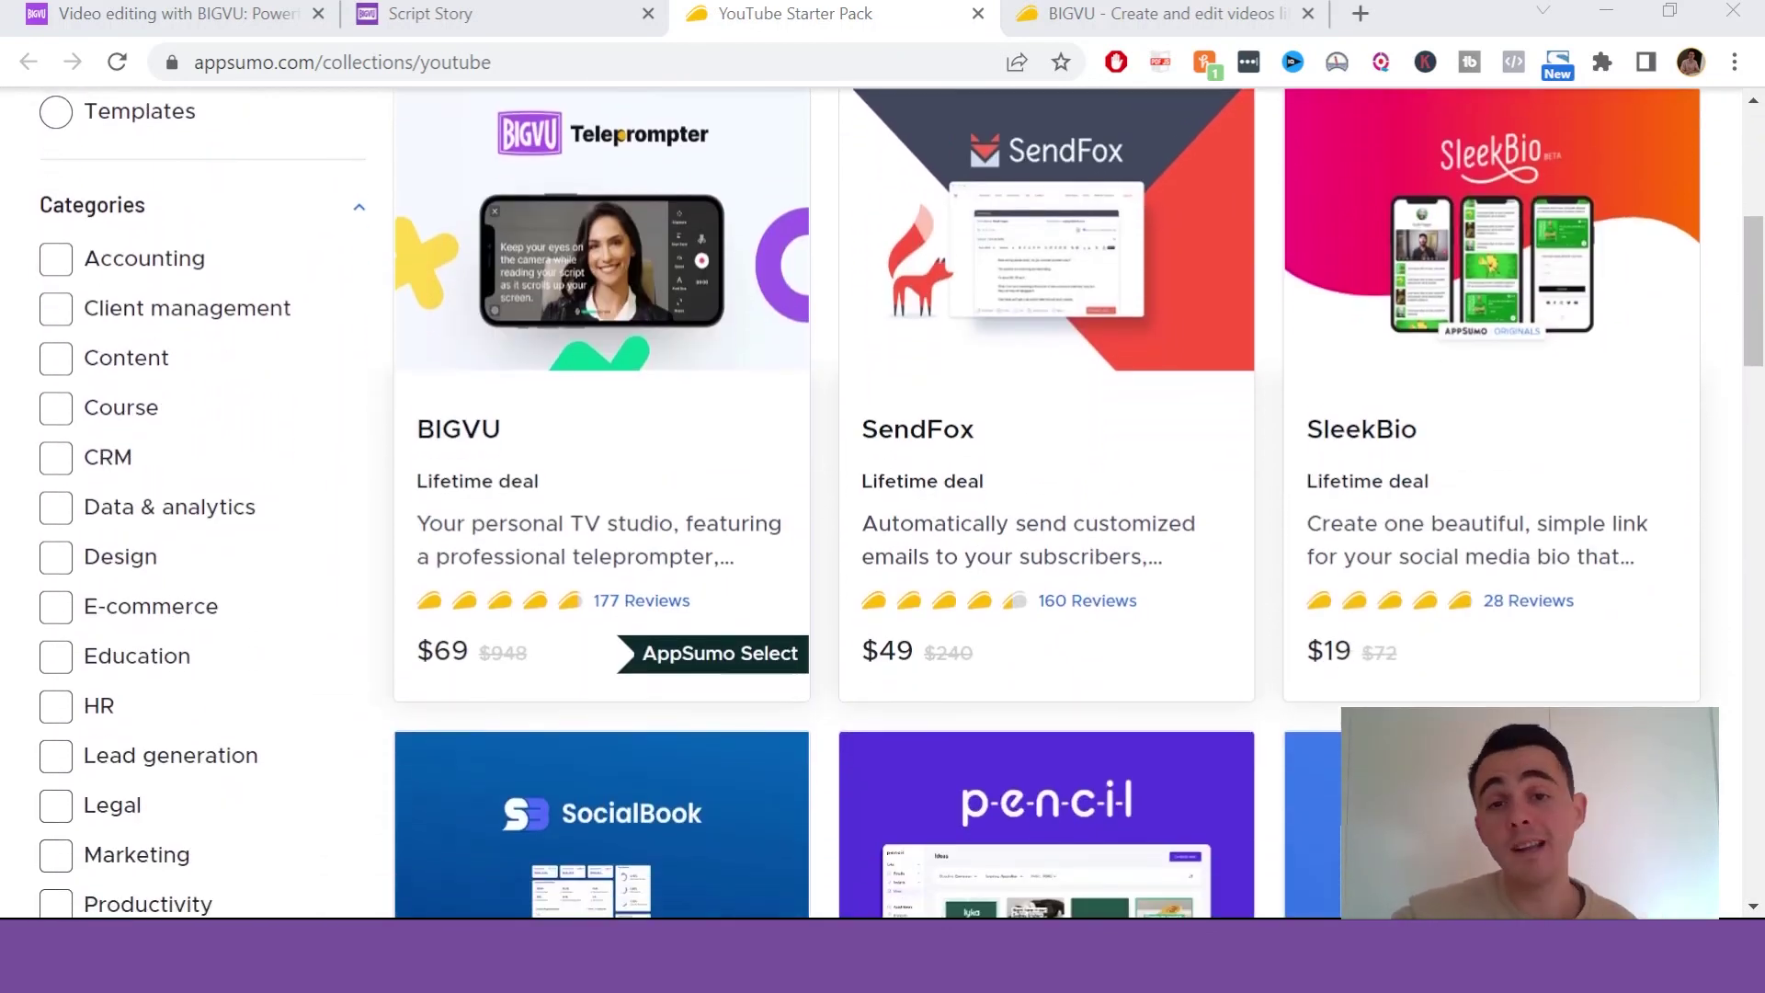
pyautogui.scroll(-2, 882, 505)
pyautogui.scroll(-3, 882, 505)
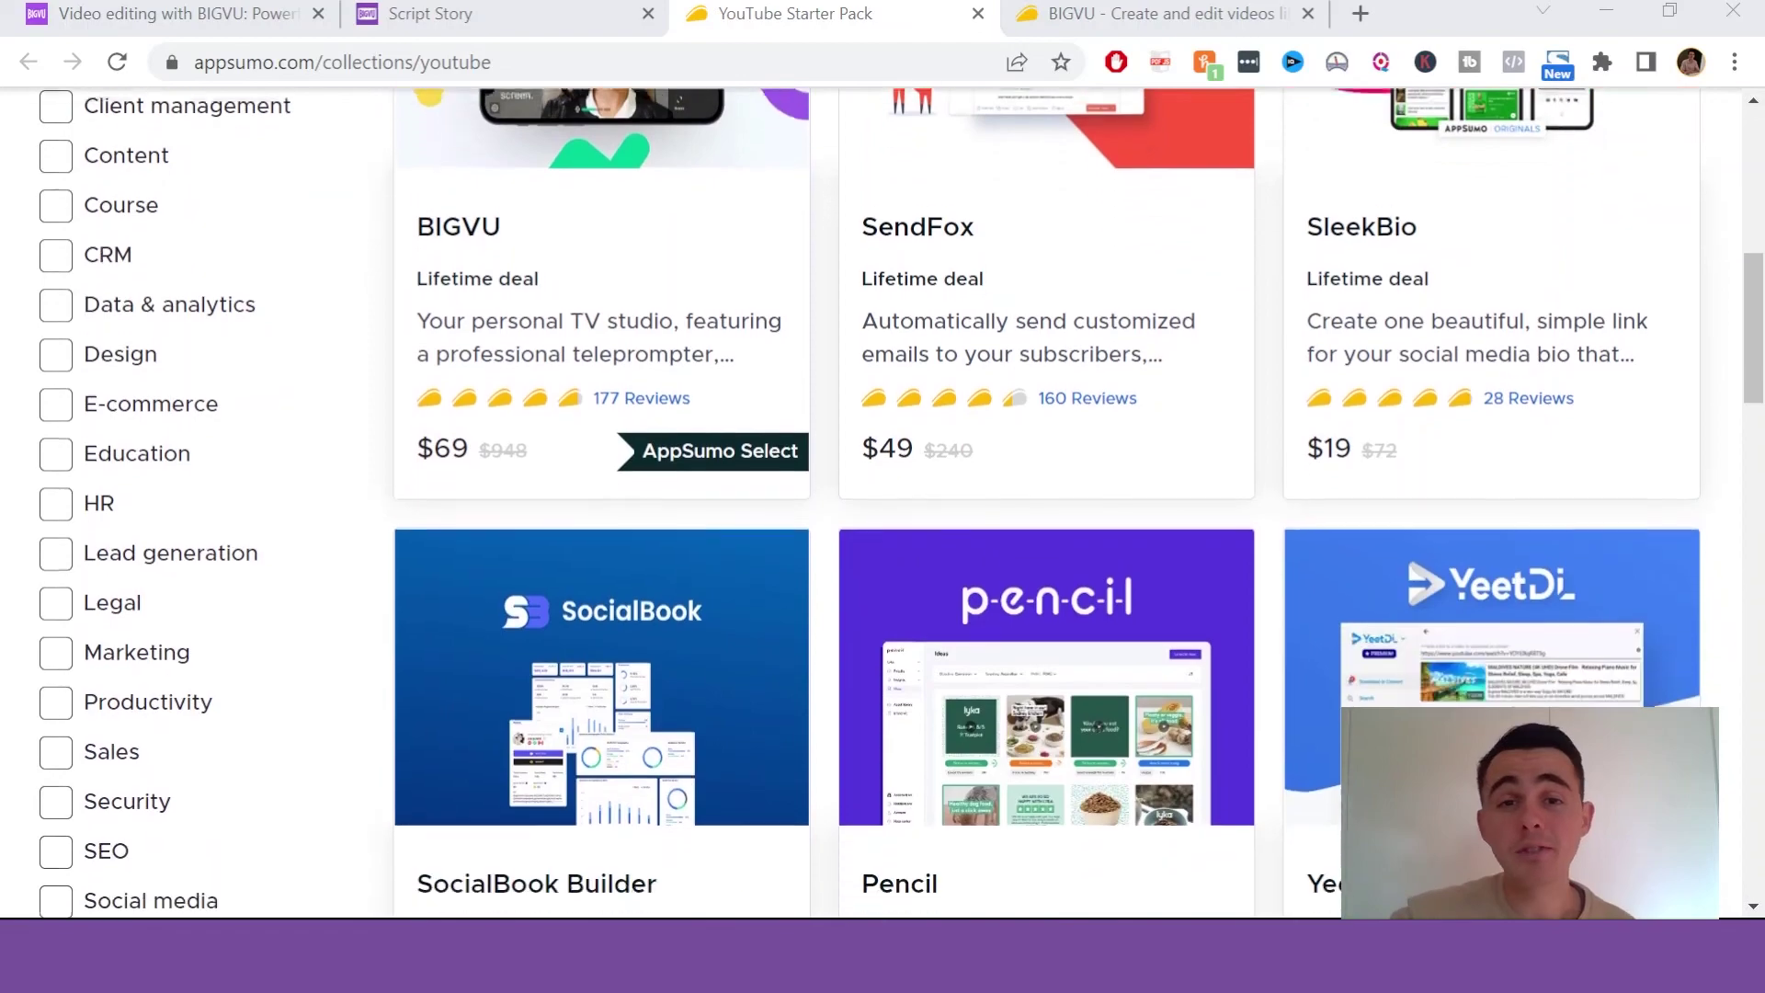